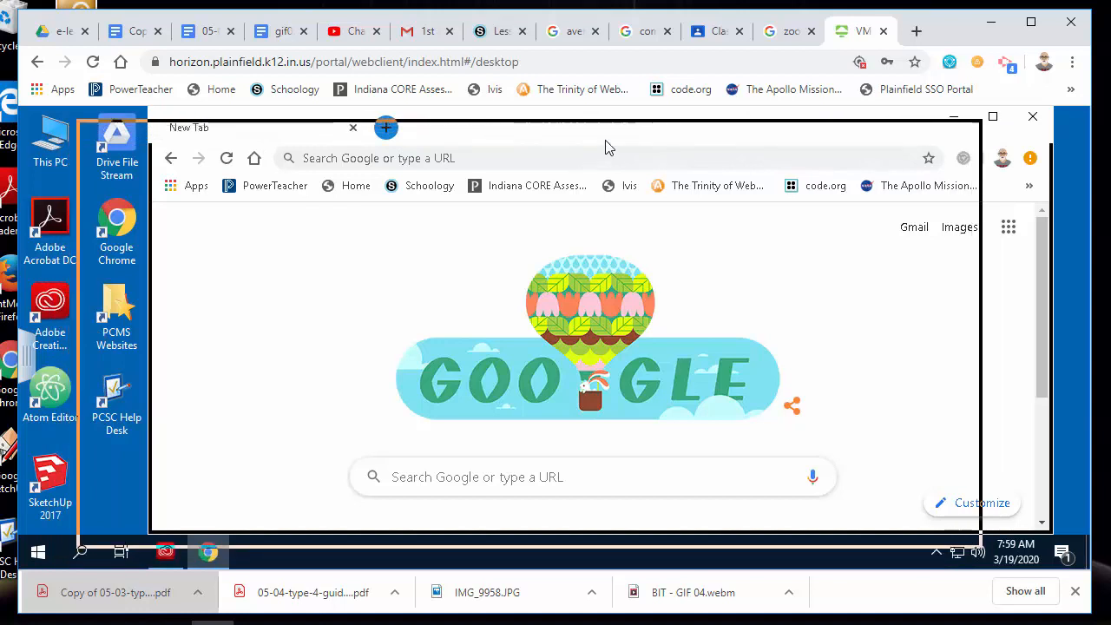
Clear the remote desktop's browser window, bring up Creative Cloud Desktop to view its installed apps, and minimize it.
{"action": "left_click", "coordinate": [895, 136]}
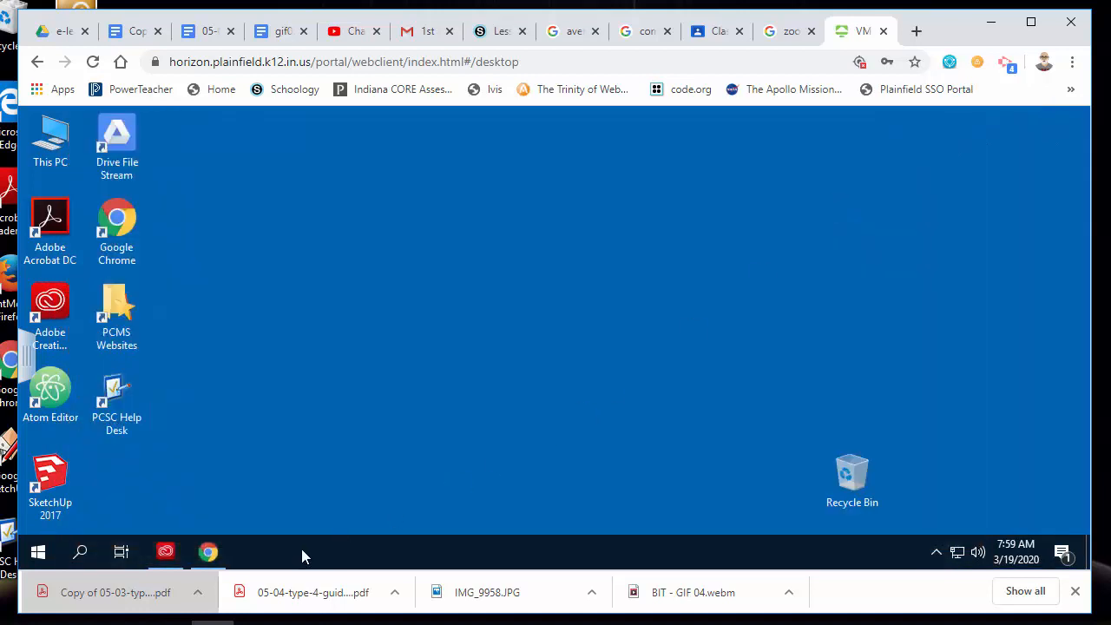
{"action": "left_click", "coordinate": [163, 553]}
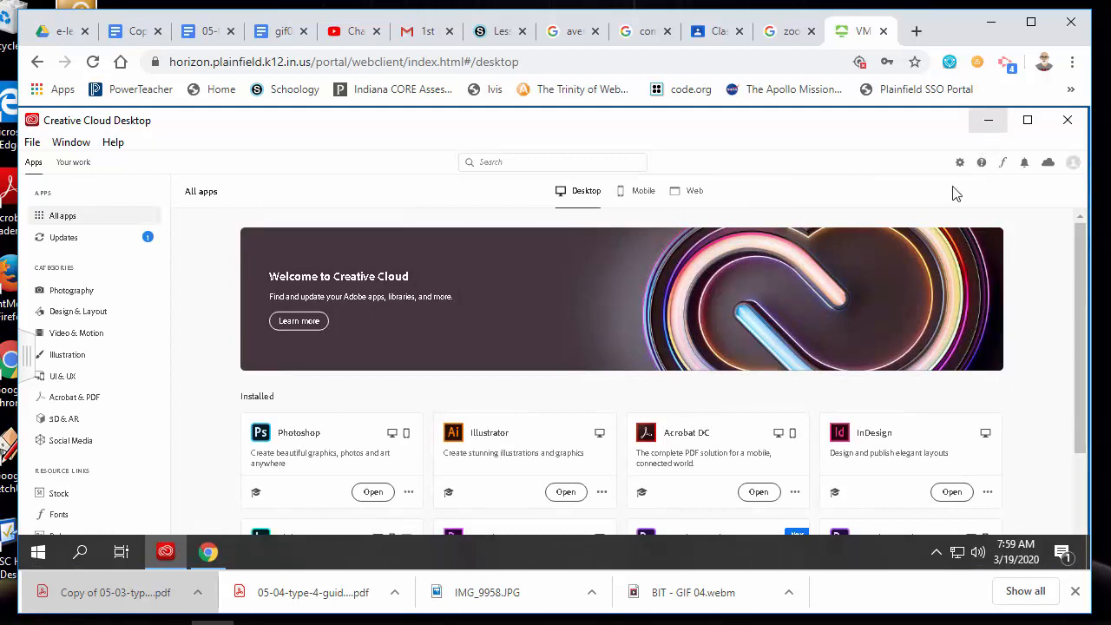
{"action": "left_click", "coordinate": [988, 120]}
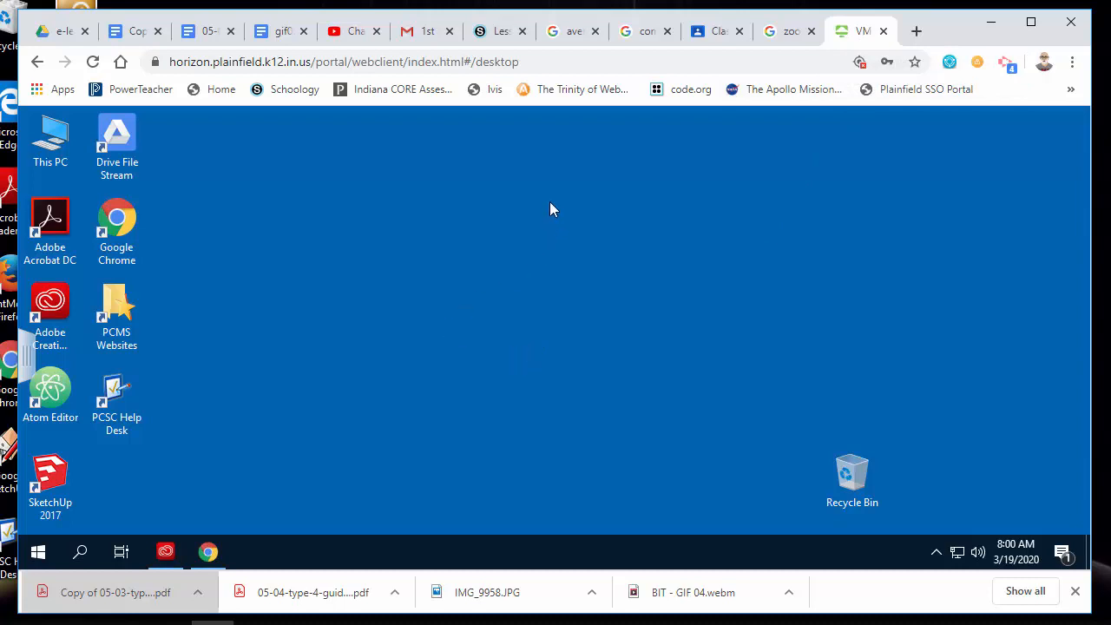
Switch to the image results for "combined letter logo" and examine how the example logos merge letters.
{"action": "left_click", "coordinate": [569, 35]}
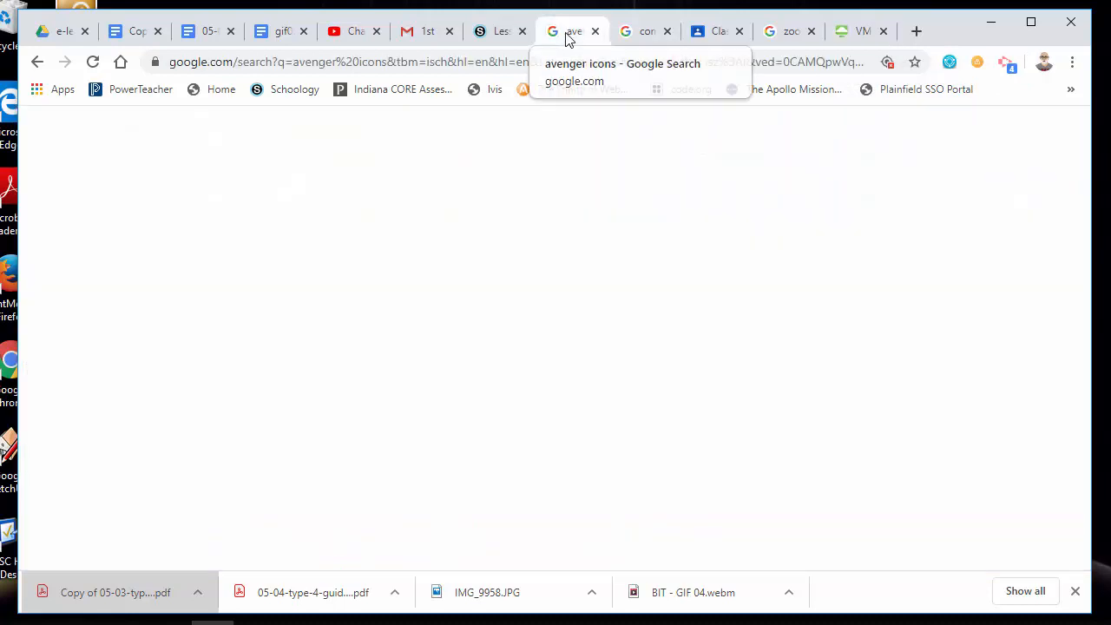
{"action": "left_click", "coordinate": [645, 33]}
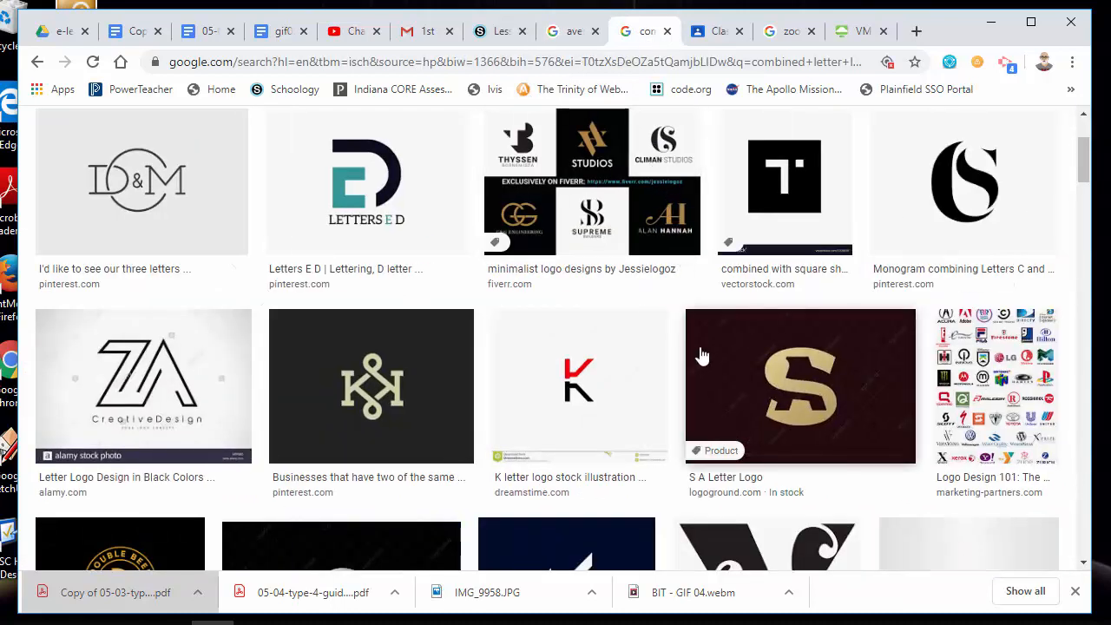
{"action": "scroll", "coordinate": [702, 356], "scroll_direction": "up", "scroll_amount": 1}
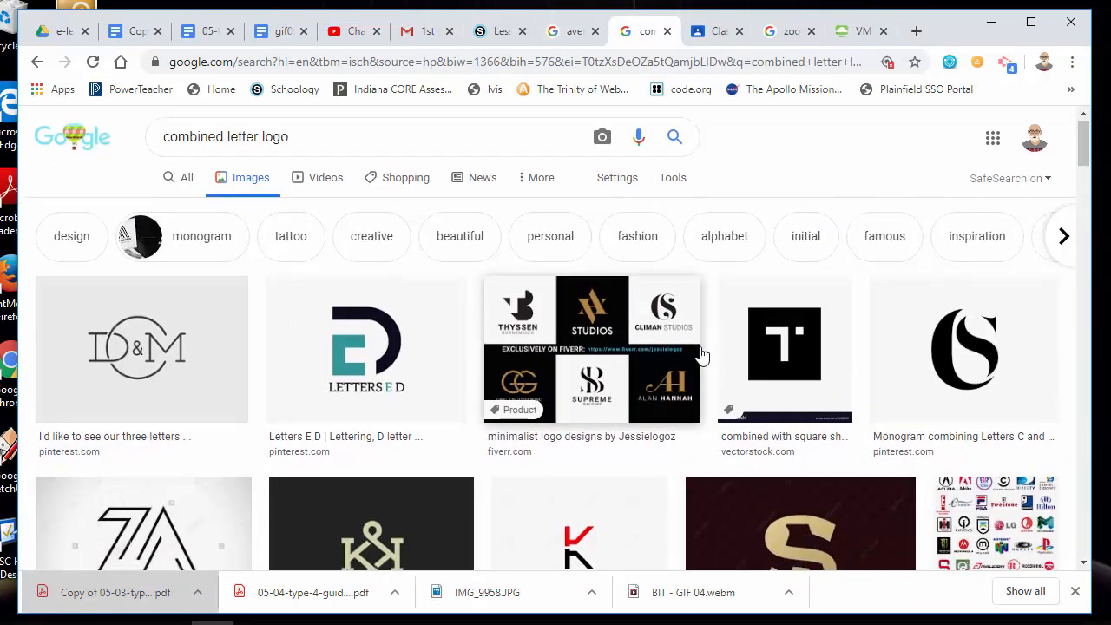
{"action": "scroll", "coordinate": [702, 356], "scroll_direction": "down", "scroll_amount": 1}
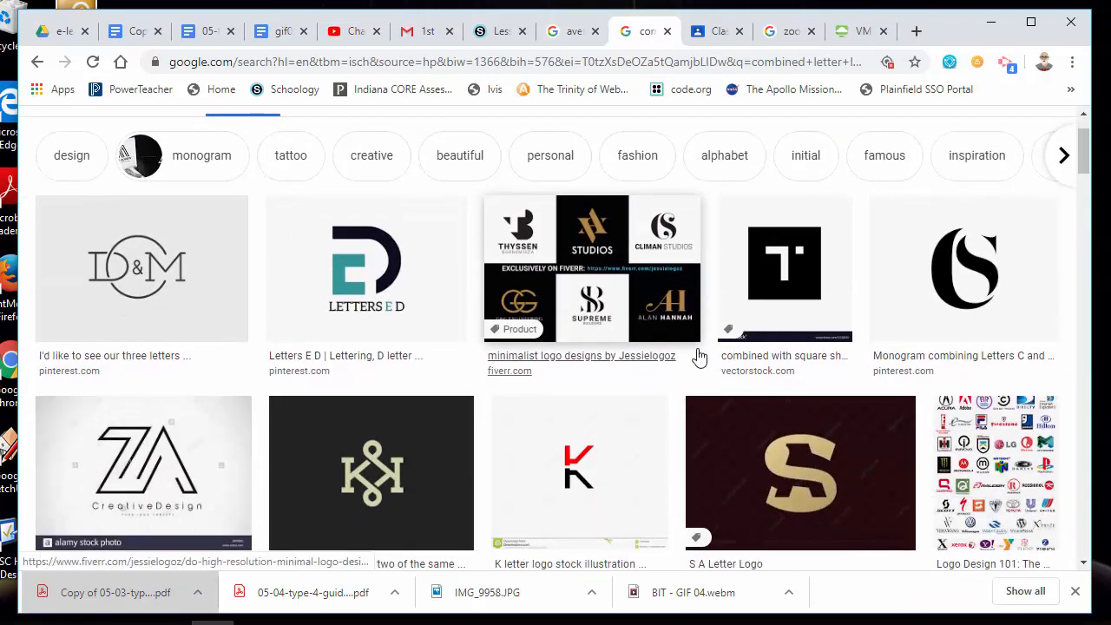
{"action": "scroll", "coordinate": [729, 354], "scroll_direction": "down", "scroll_amount": 1}
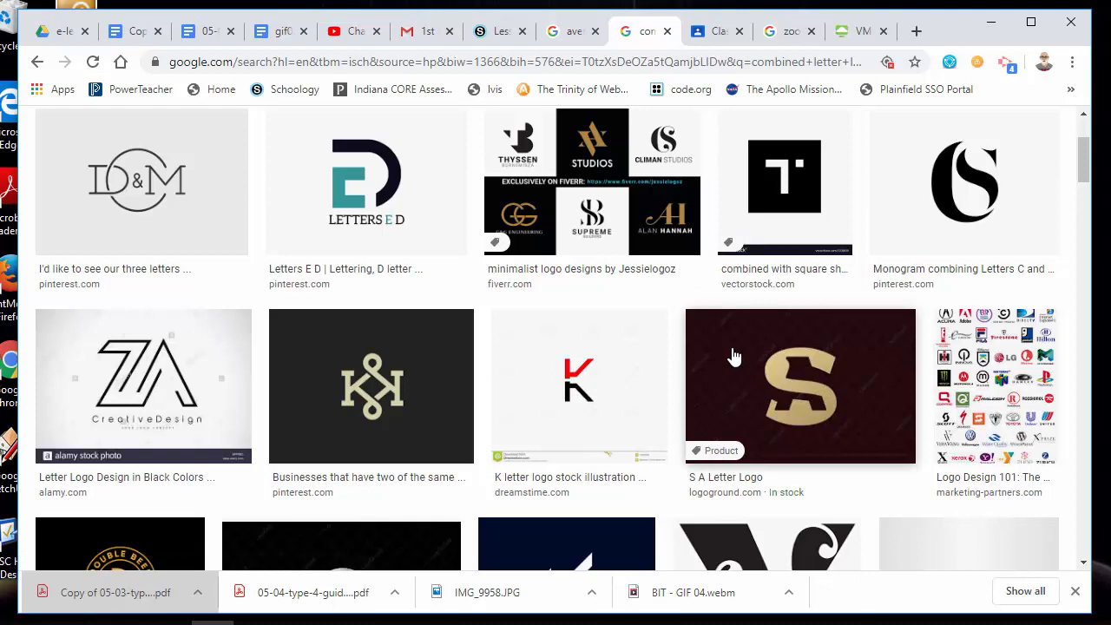
{"action": "scroll", "coordinate": [749, 391], "scroll_direction": "down", "scroll_amount": 3}
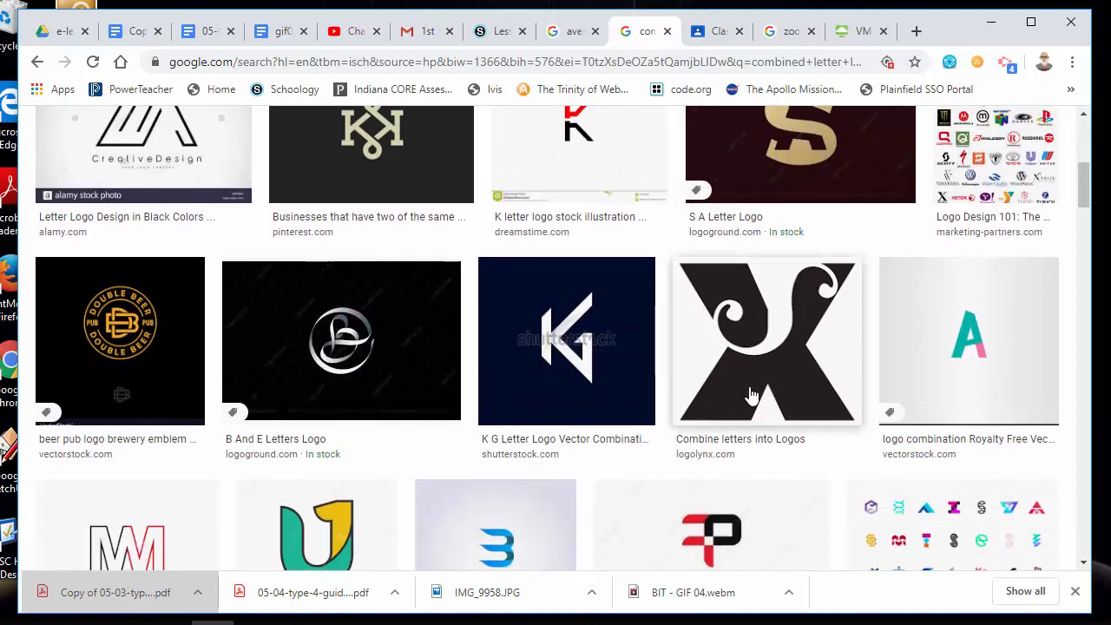
{"action": "scroll", "coordinate": [747, 396], "scroll_direction": "up", "scroll_amount": 3}
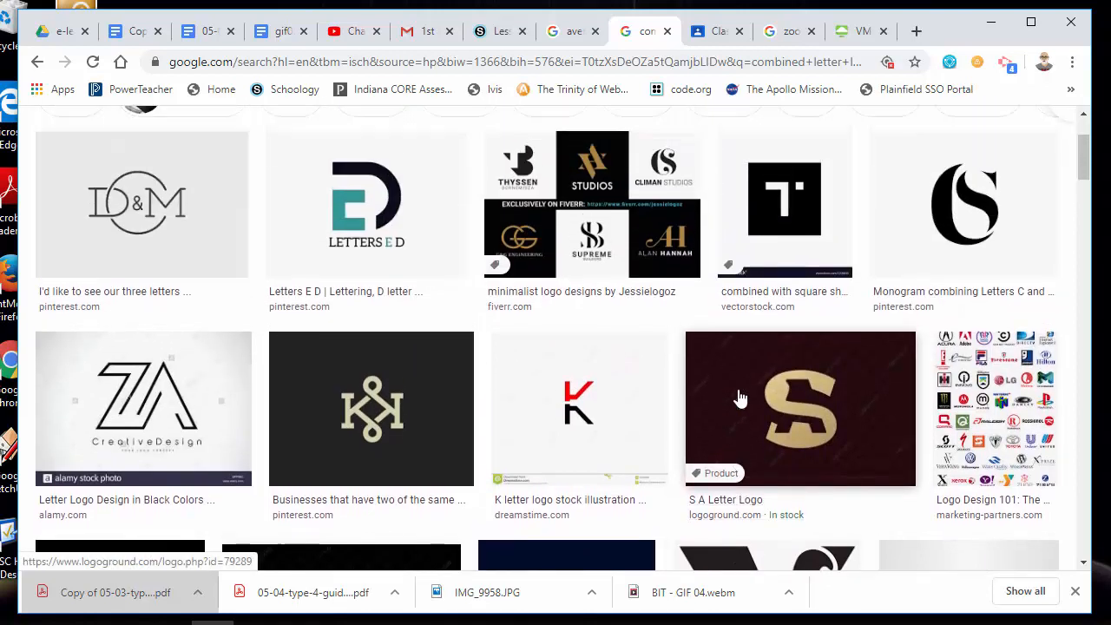
{"action": "scroll", "coordinate": [736, 392], "scroll_direction": "up", "scroll_amount": 2}
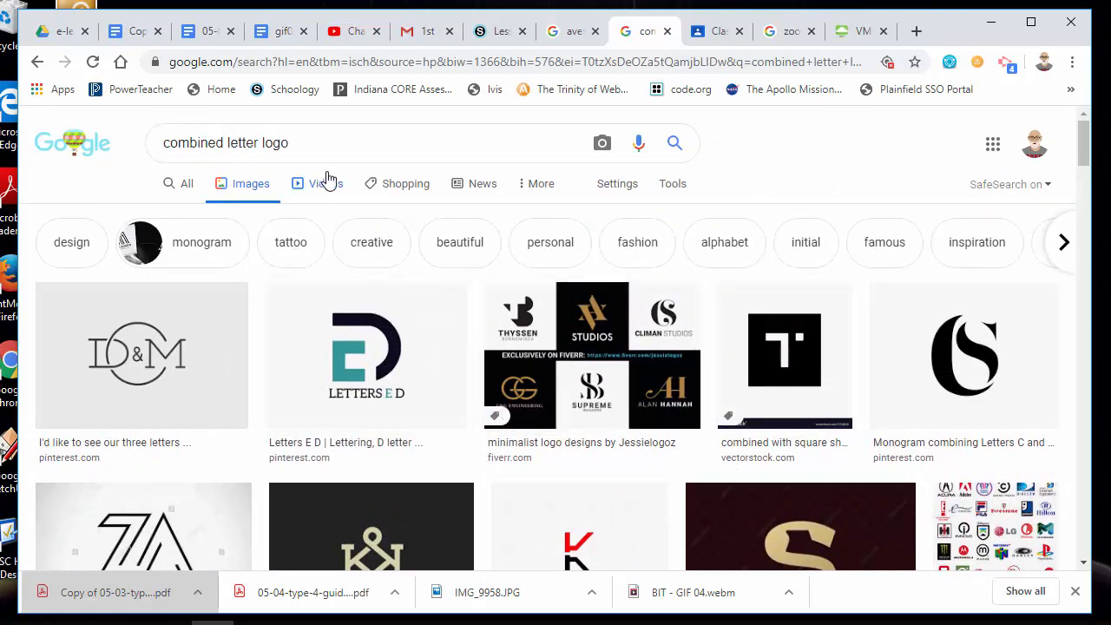
Highlight the search phrase "combined letter logo" and compare the letter logos in the first result rows.
{"action": "left_click", "coordinate": [324, 144]}
{"action": "left_click_drag", "start_coordinate": [325, 144], "coordinate": [148, 144]}
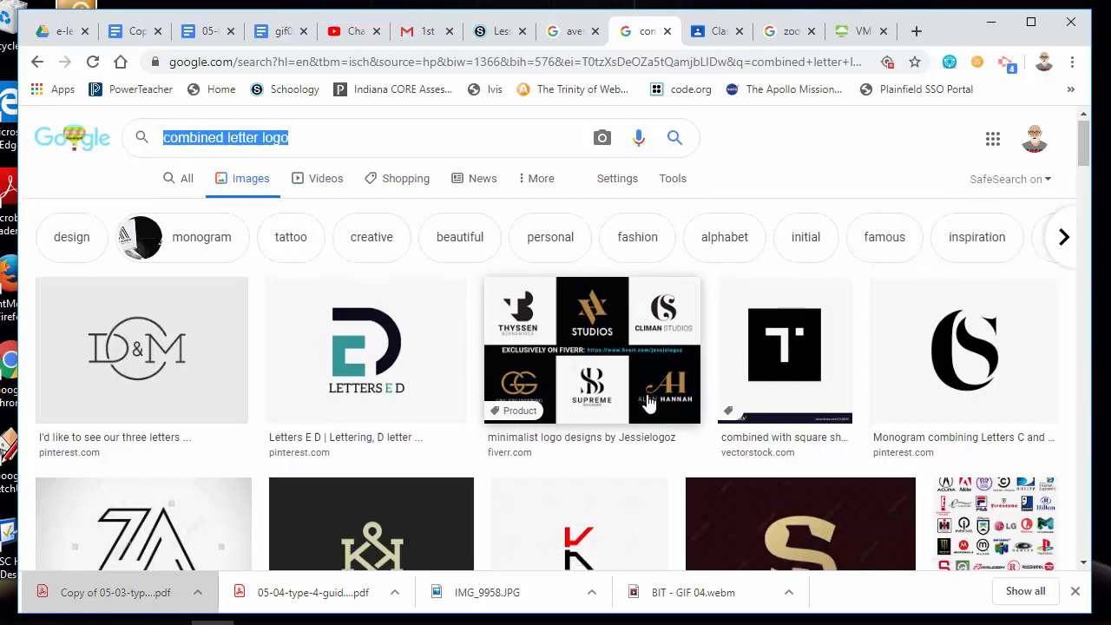
{"action": "scroll", "coordinate": [650, 403], "scroll_direction": "down", "scroll_amount": 2}
{"action": "scroll", "coordinate": [650, 403], "scroll_direction": "down", "scroll_amount": 1}
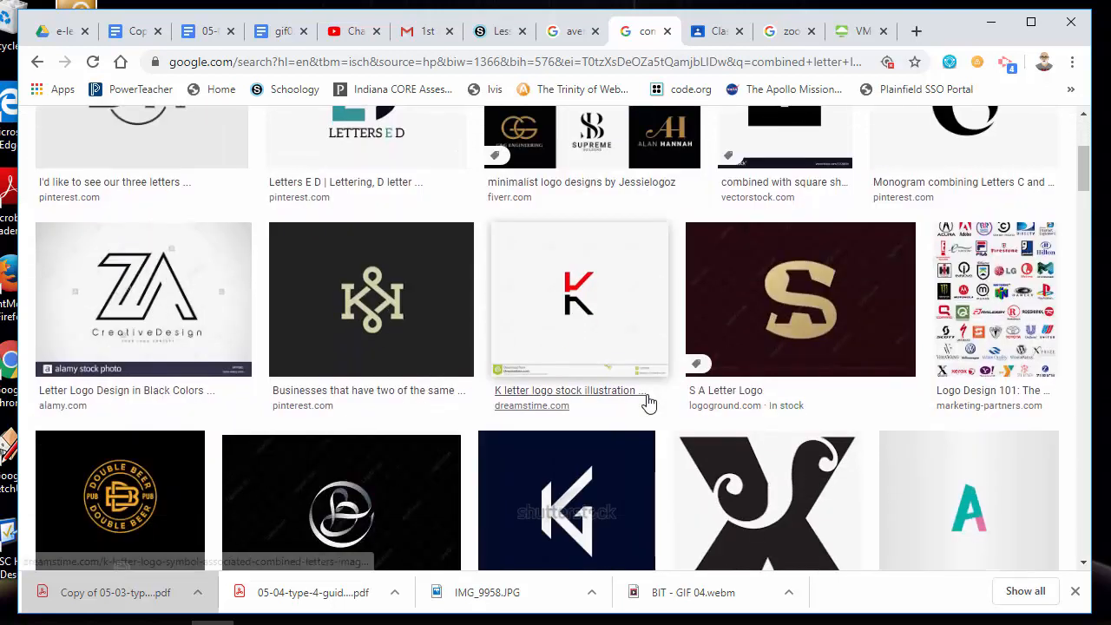
{"action": "scroll", "coordinate": [649, 403], "scroll_direction": "up", "scroll_amount": 2}
{"action": "scroll", "coordinate": [650, 403], "scroll_direction": "down", "scroll_amount": 2}
{"action": "scroll", "coordinate": [645, 397], "scroll_direction": "up", "scroll_amount": 1}
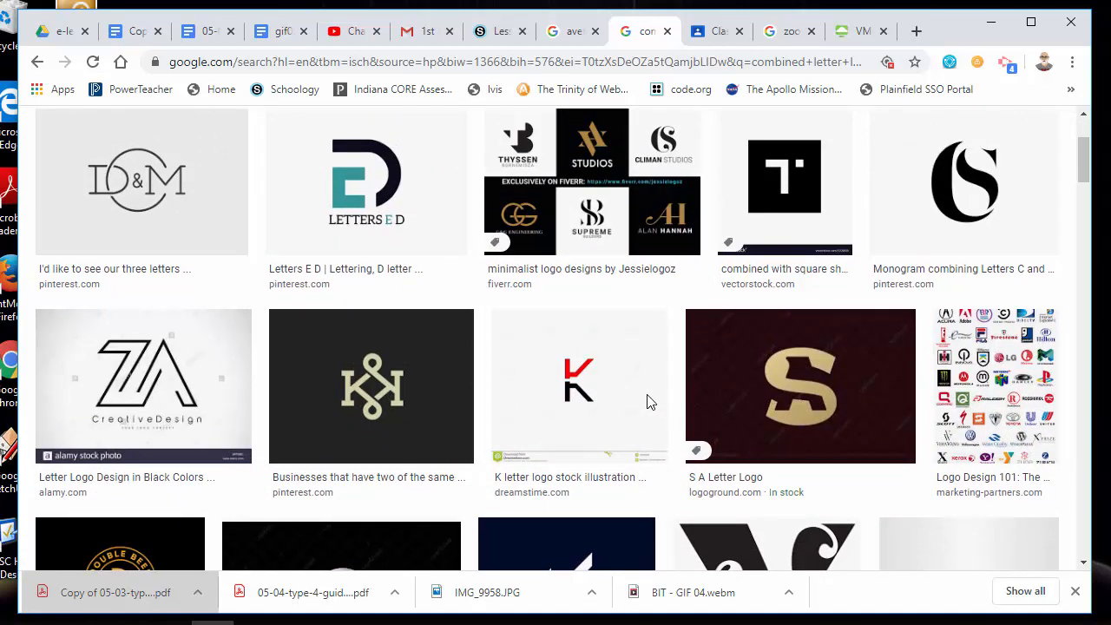
Preview the mirrored double-K logo, close the preview and look over the other combined letter examples.
{"action": "left_click", "coordinate": [353, 426]}
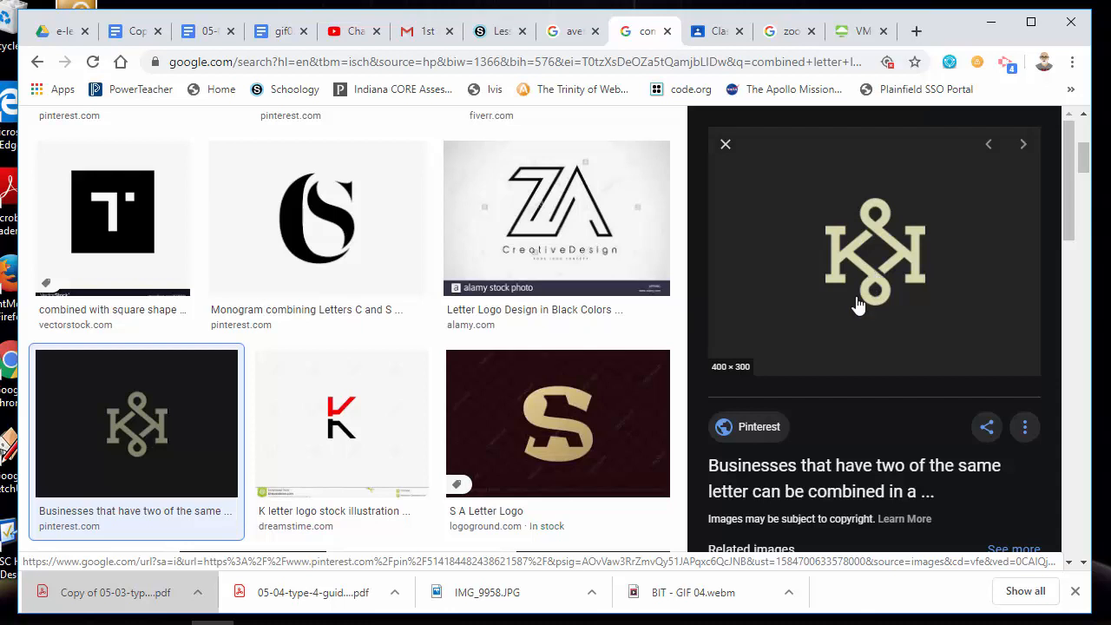
{"action": "left_click", "coordinate": [726, 149]}
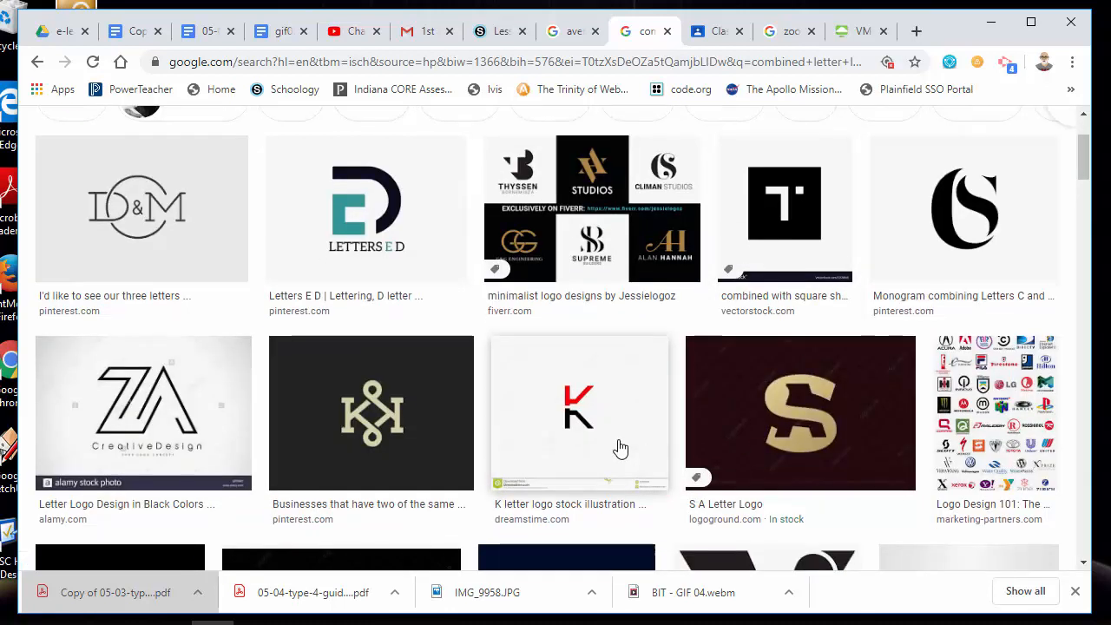
{"action": "scroll", "coordinate": [620, 448], "scroll_direction": "down", "scroll_amount": 4}
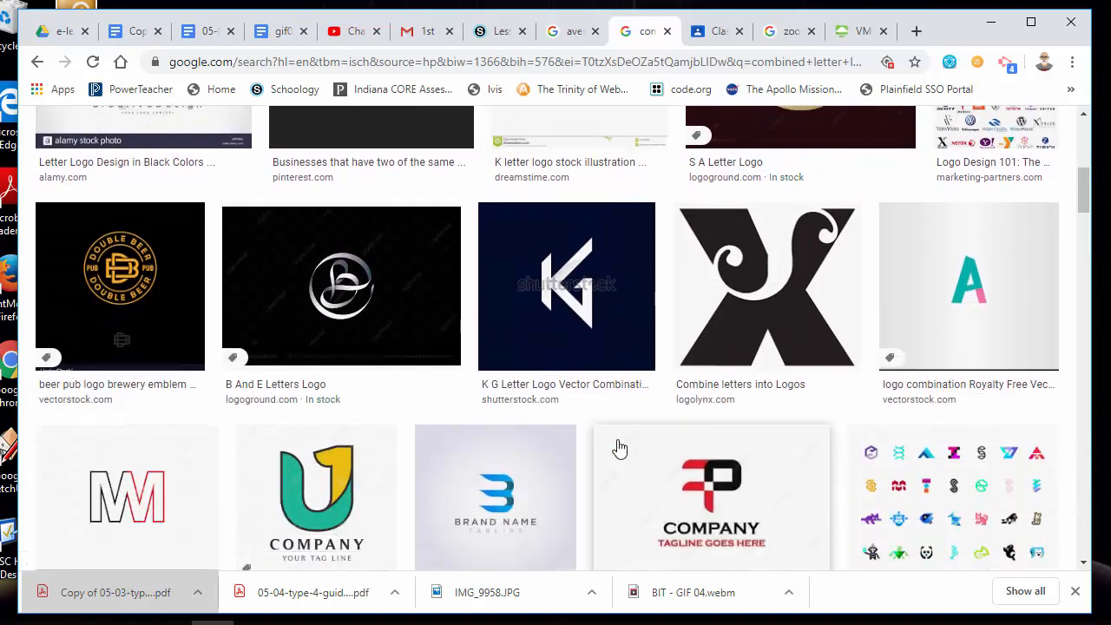
{"action": "scroll", "coordinate": [620, 448], "scroll_direction": "up", "scroll_amount": 6}
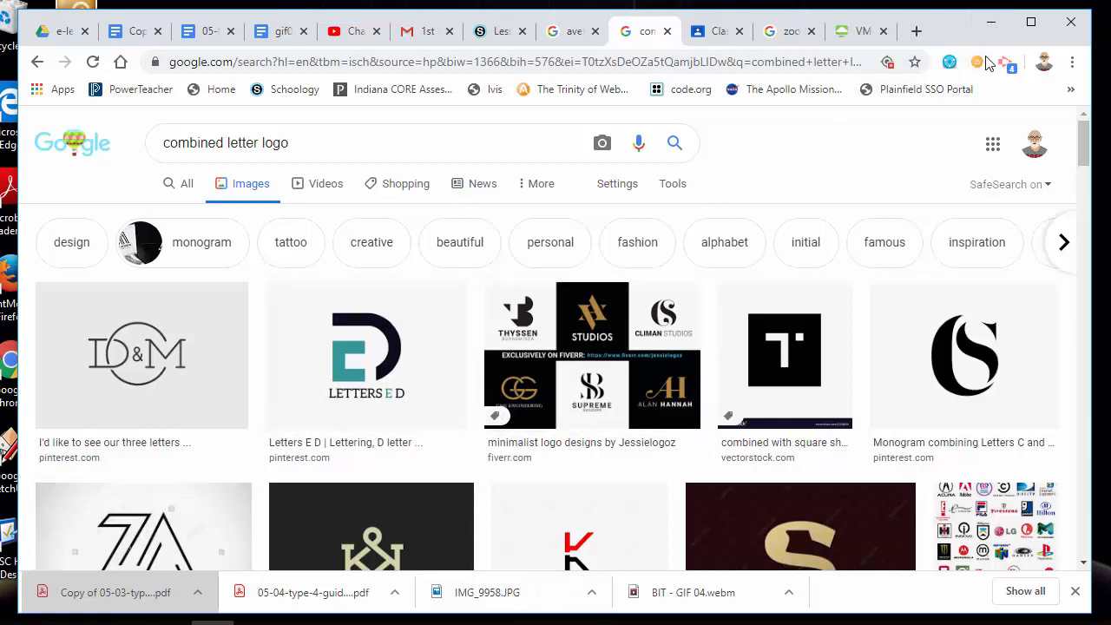
Return to the remote VMware desktop and launch Adobe Illustrator 2020.
{"action": "left_click", "coordinate": [862, 31]}
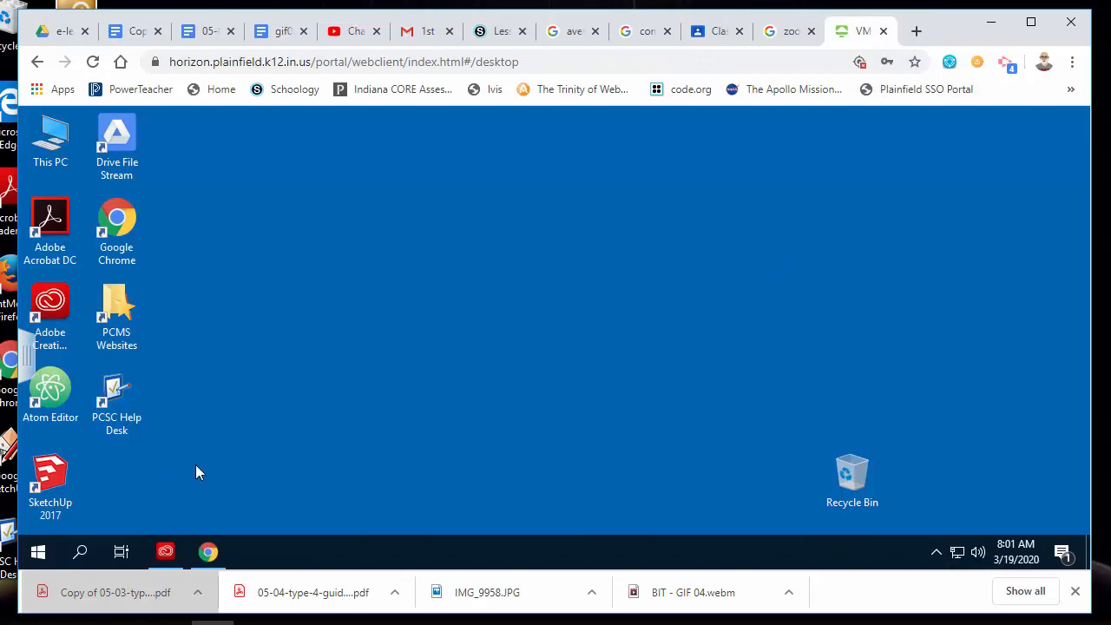
{"action": "left_click", "coordinate": [41, 555]}
{"action": "scroll", "coordinate": [149, 454], "scroll_direction": "down", "scroll_amount": 3}
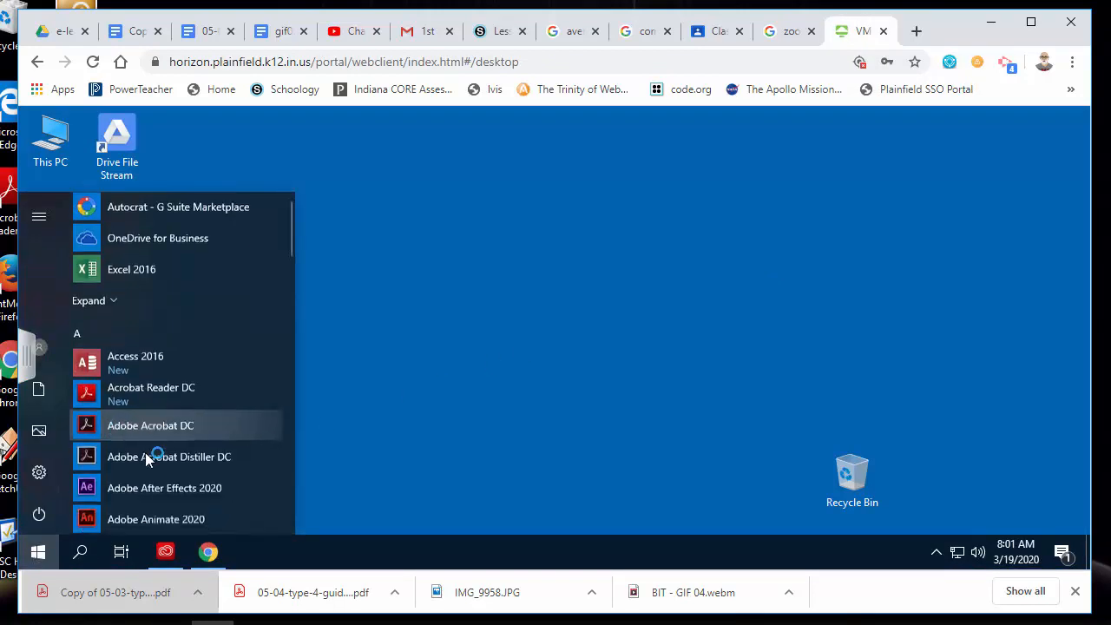
{"action": "scroll", "coordinate": [192, 459], "scroll_direction": "down", "scroll_amount": 2}
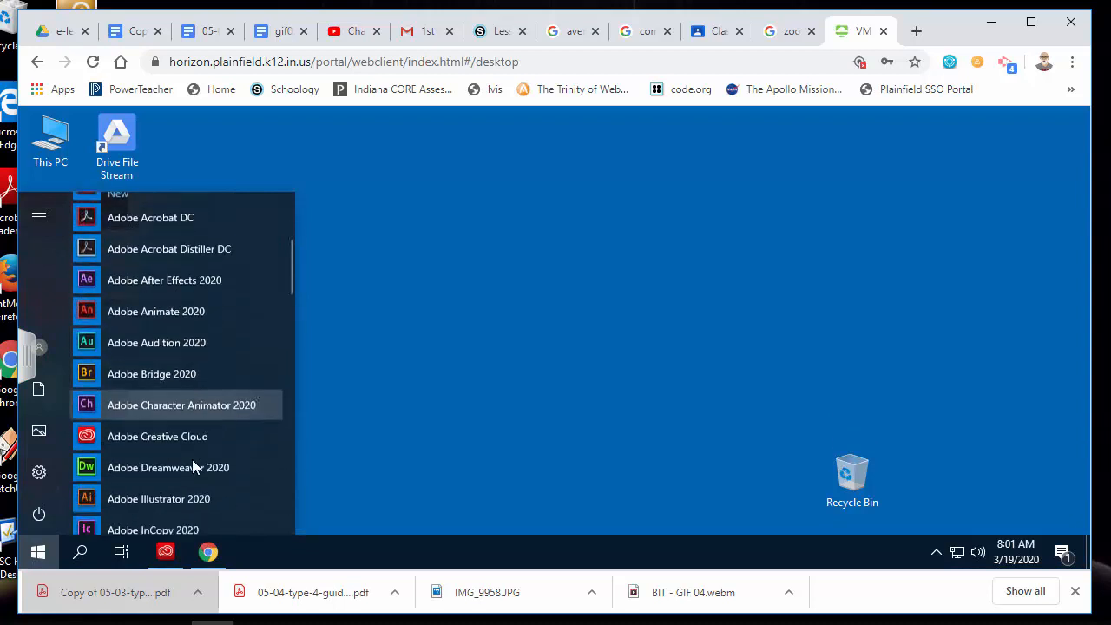
{"action": "scroll", "coordinate": [208, 373], "scroll_direction": "down", "scroll_amount": 2}
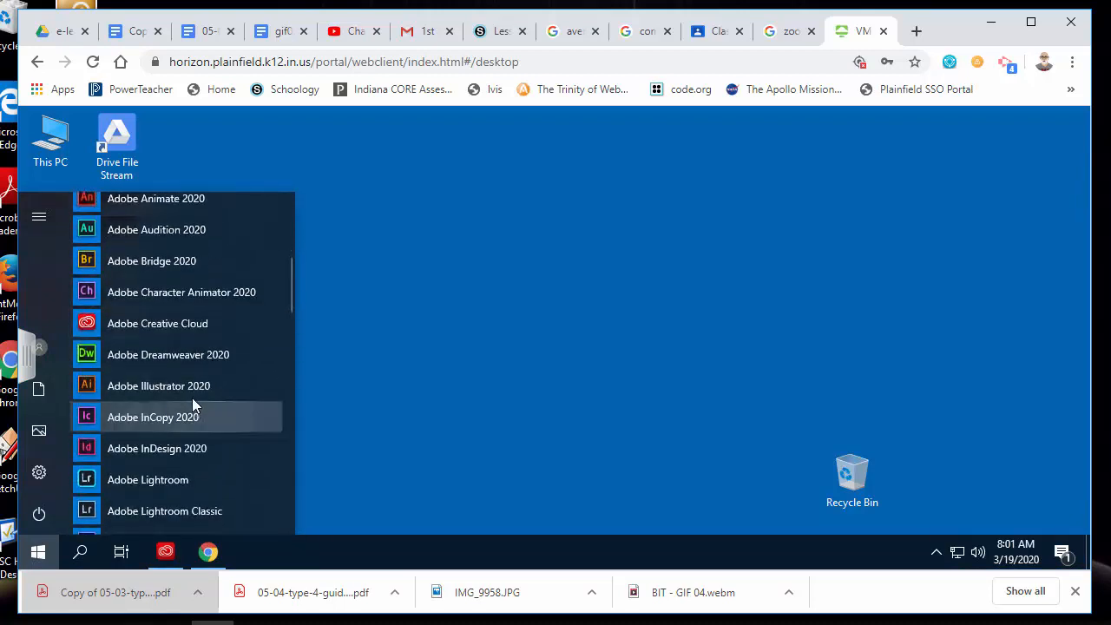
{"action": "left_click", "coordinate": [191, 388]}
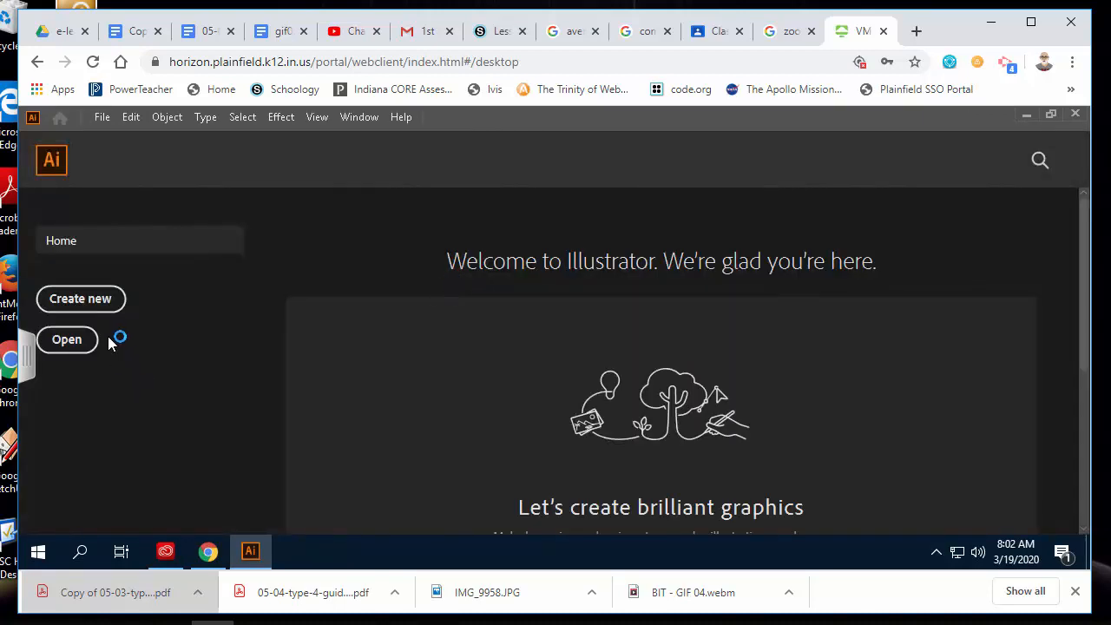
Create a new print document from the Letter preset in landscape orientation, 792 x 612 pt, and dismiss the welcome tour.
{"action": "left_click", "coordinate": [105, 301]}
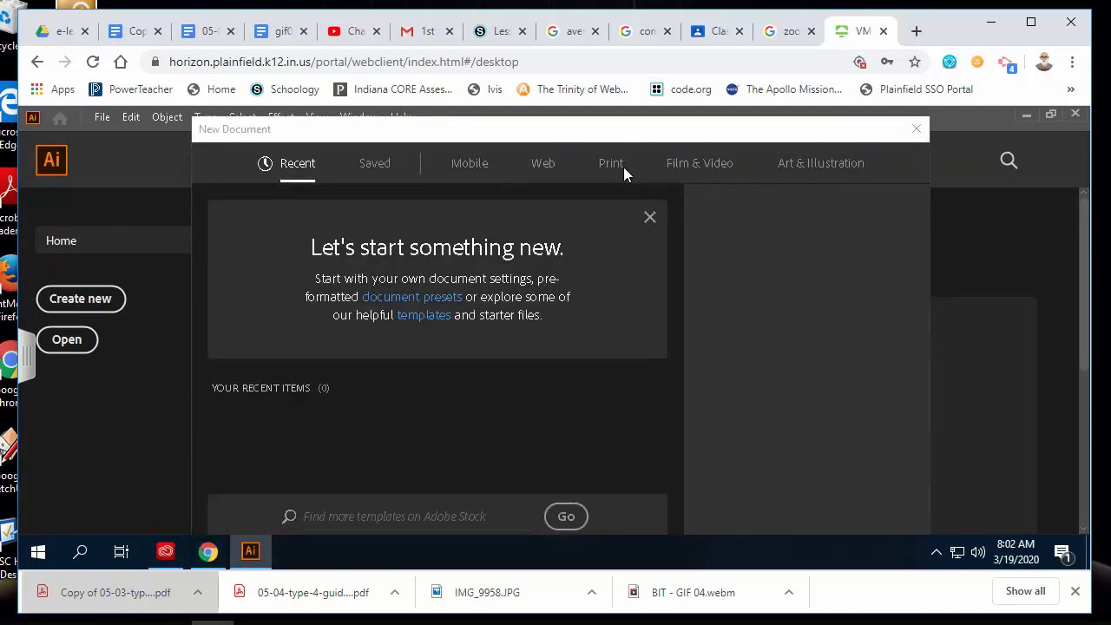
{"action": "left_click", "coordinate": [618, 170]}
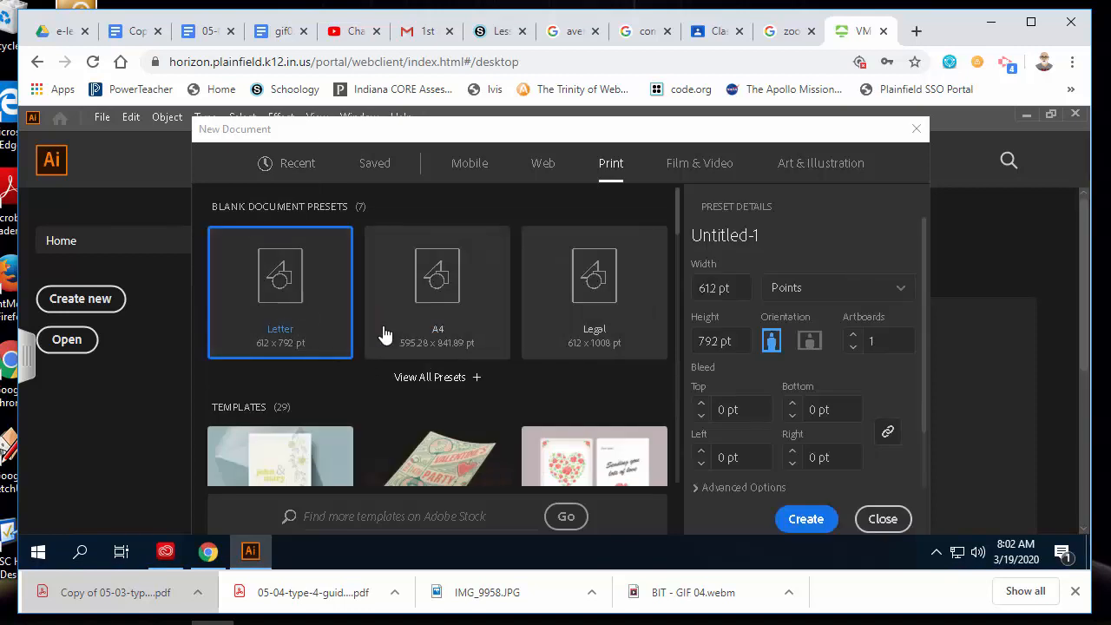
{"action": "left_click", "coordinate": [809, 341]}
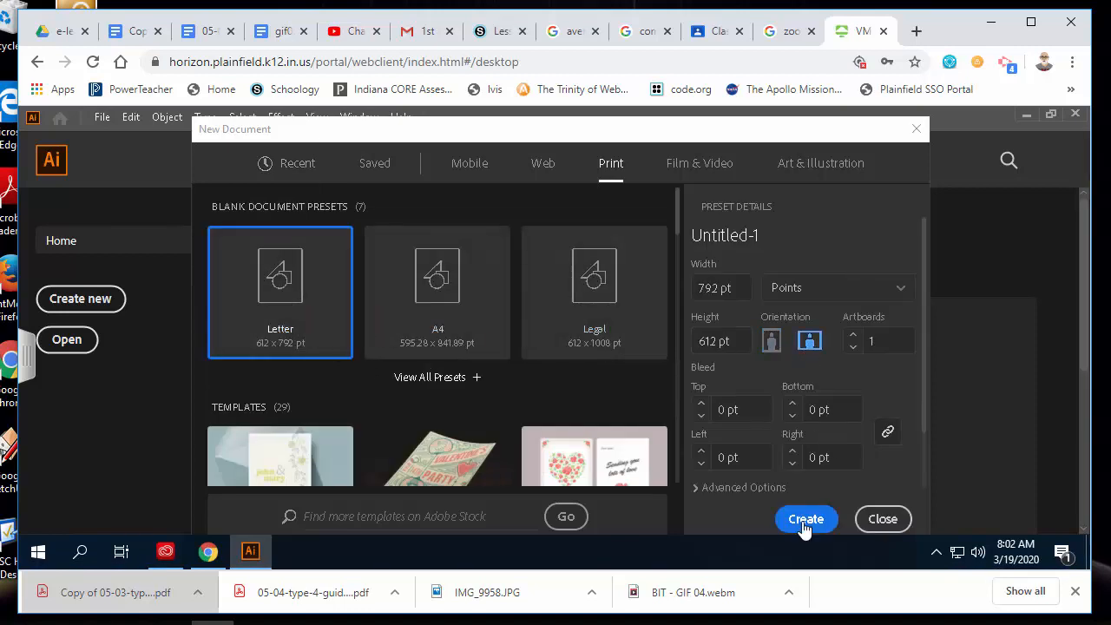
{"action": "left_click", "coordinate": [804, 521]}
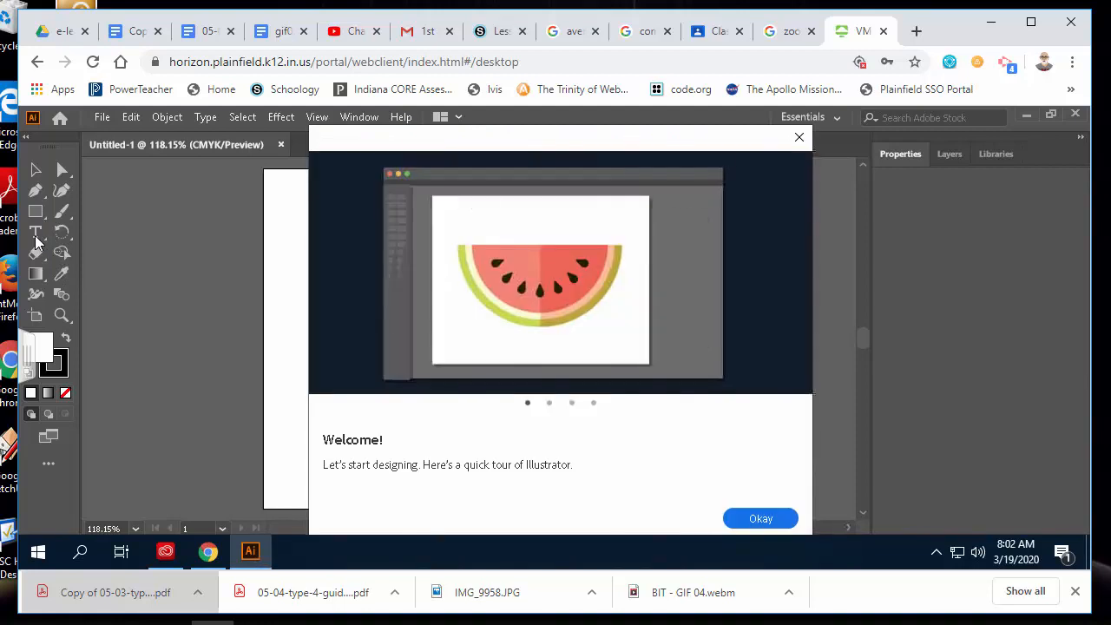
{"action": "left_click", "coordinate": [799, 140]}
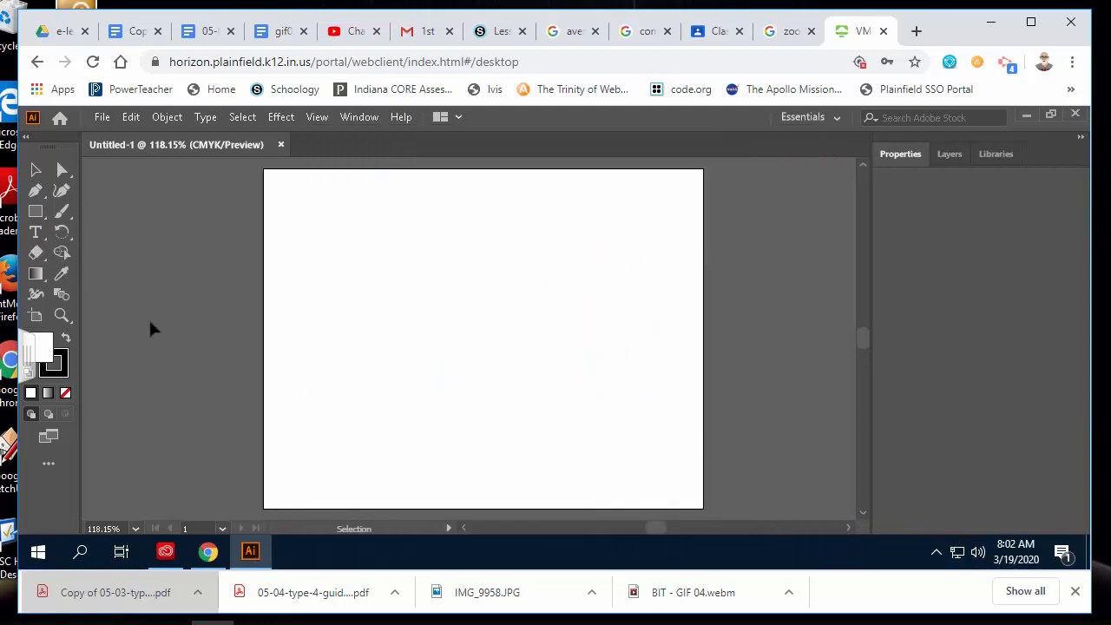
Add the text "EE" near the middle of the artboard, replacing the placeholder text.
{"action": "left_click", "coordinate": [36, 234]}
{"action": "left_click", "coordinate": [412, 322]}
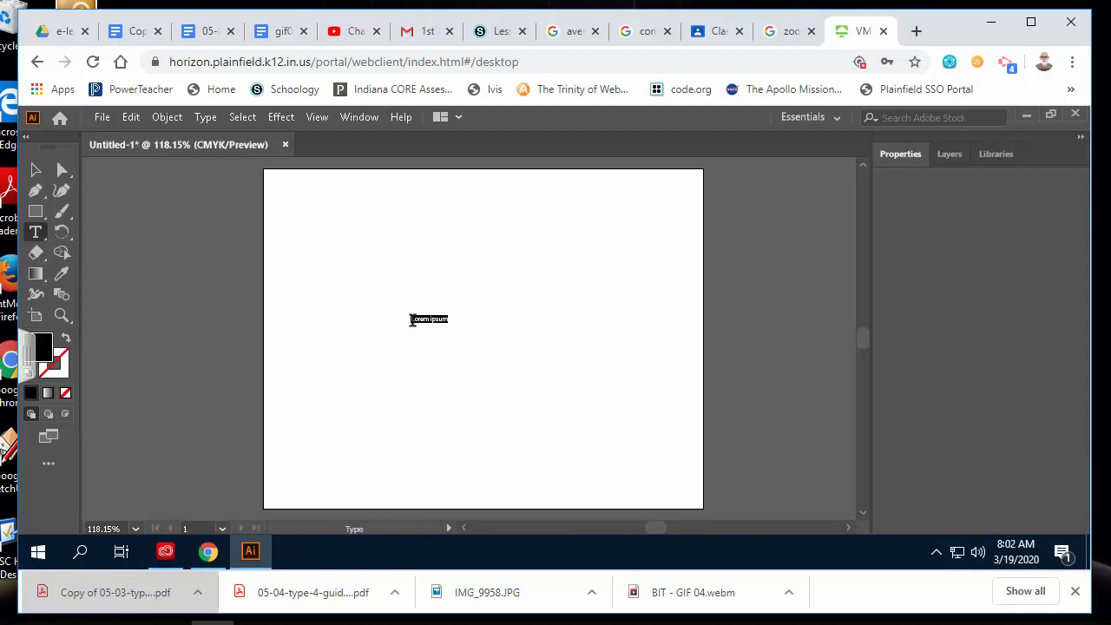
{"action": "key", "text": "BackSpace"}
{"action": "left_click", "coordinate": [36, 171]}
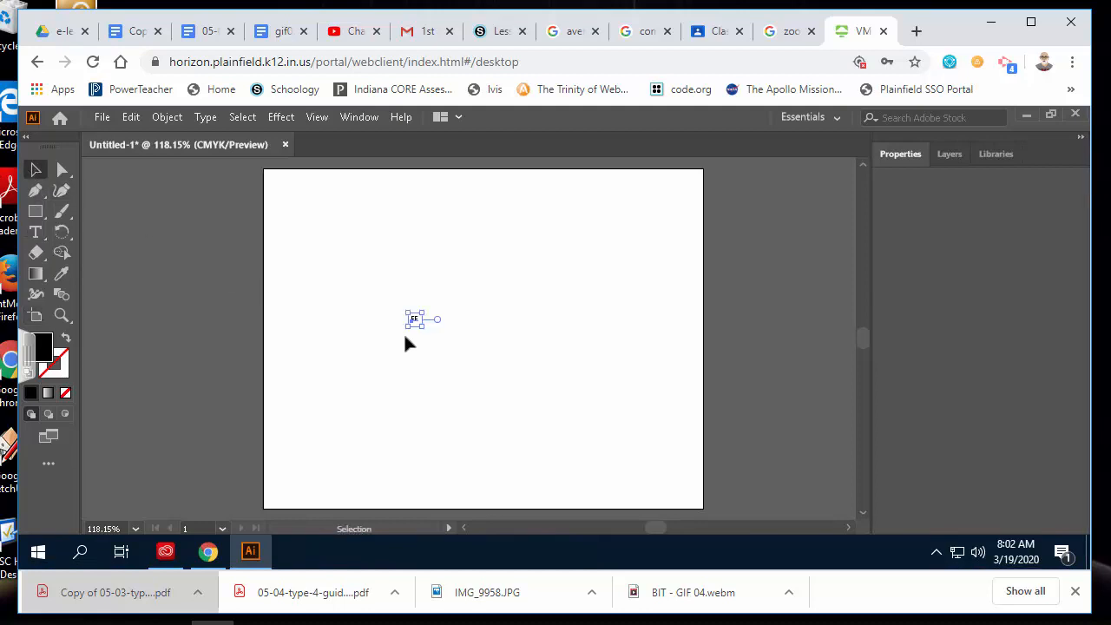
Enlarge the EE text to about half the artboard's width and move it into the artboard's upper-left area.
{"action": "left_click_drag", "start_coordinate": [422, 326], "coordinate": [565, 466]}
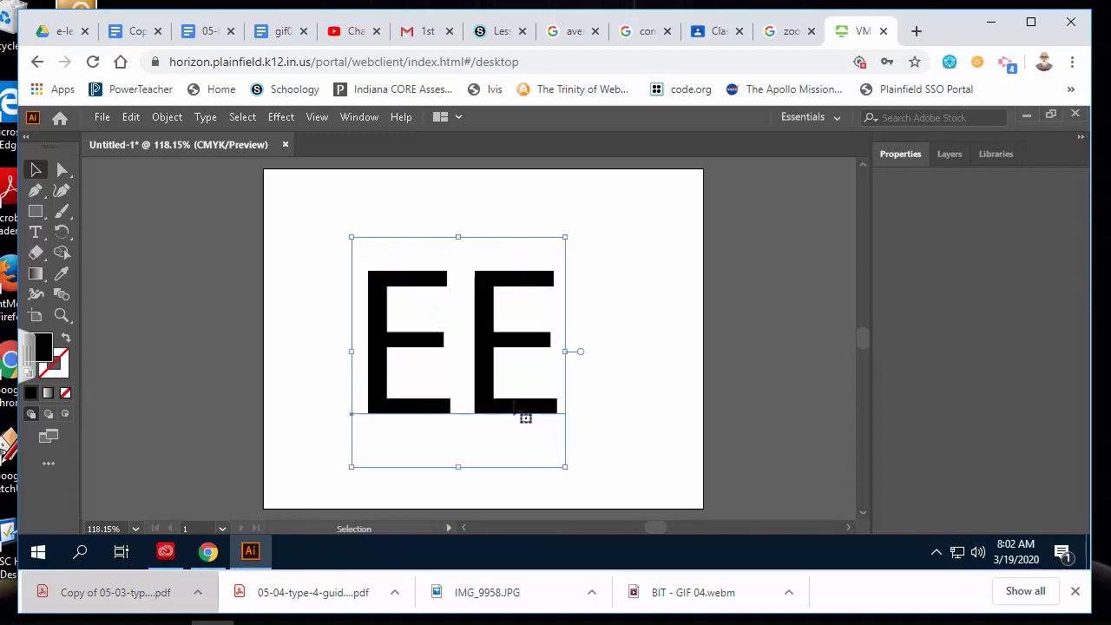
{"action": "left_click_drag", "start_coordinate": [509, 425], "coordinate": [450, 367]}
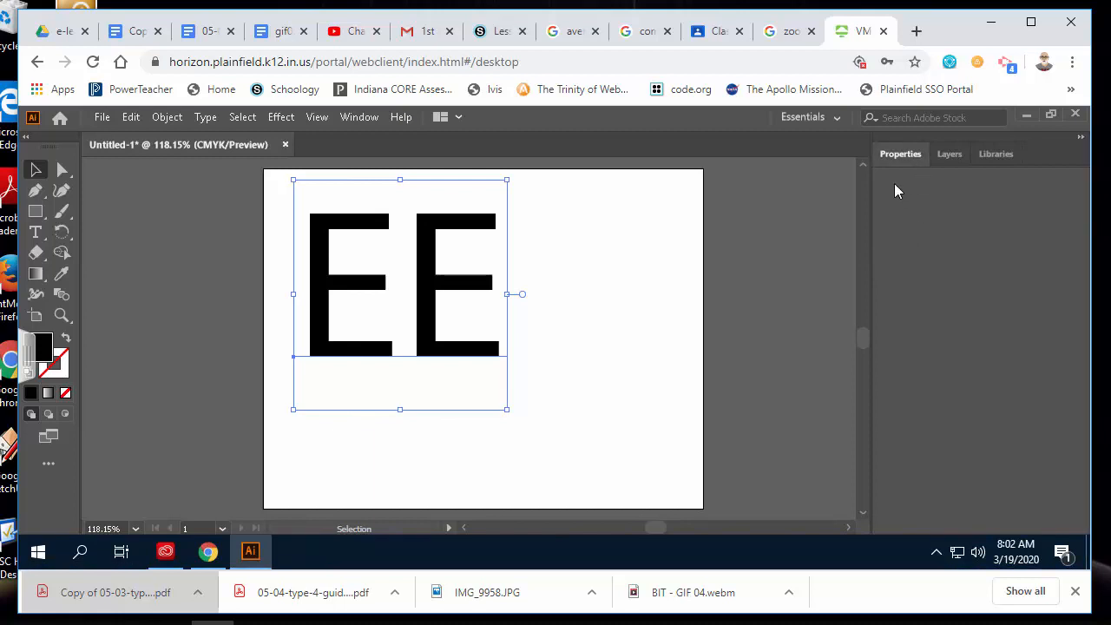
Show the Character settings for the selected EE text.
{"action": "left_click", "coordinate": [370, 117]}
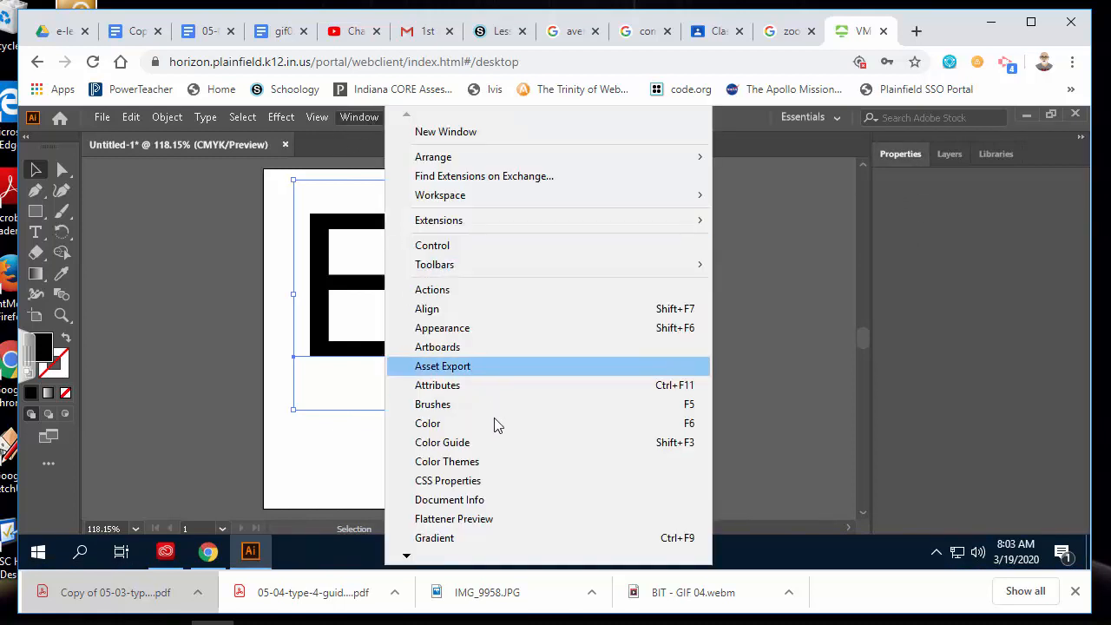
{"action": "mouse_move", "coordinate": [404, 560]}
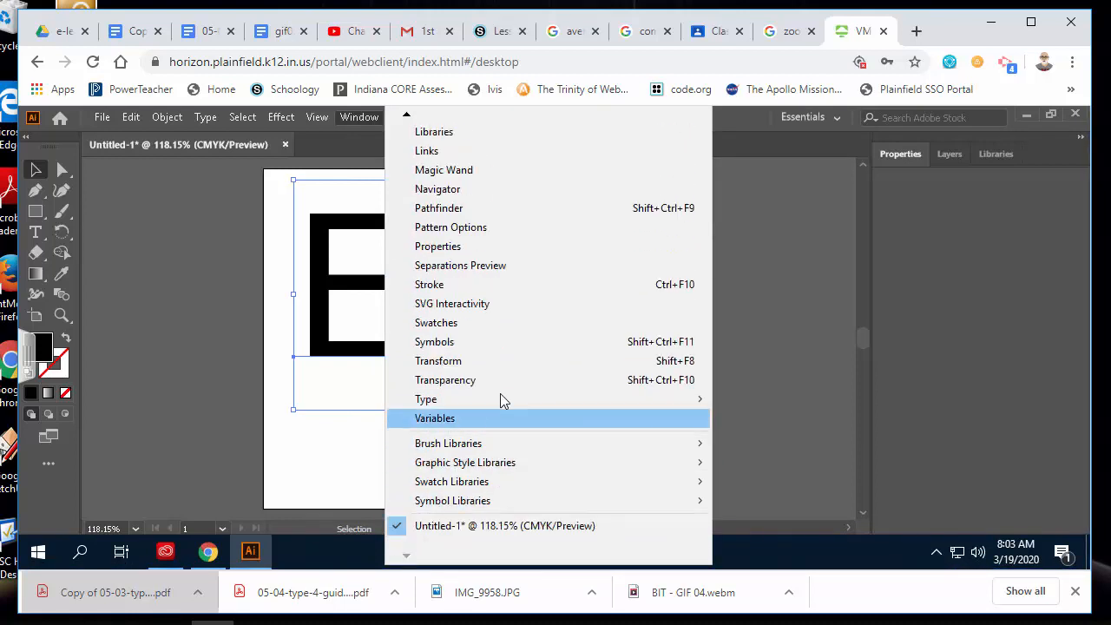
{"action": "mouse_move", "coordinate": [500, 398]}
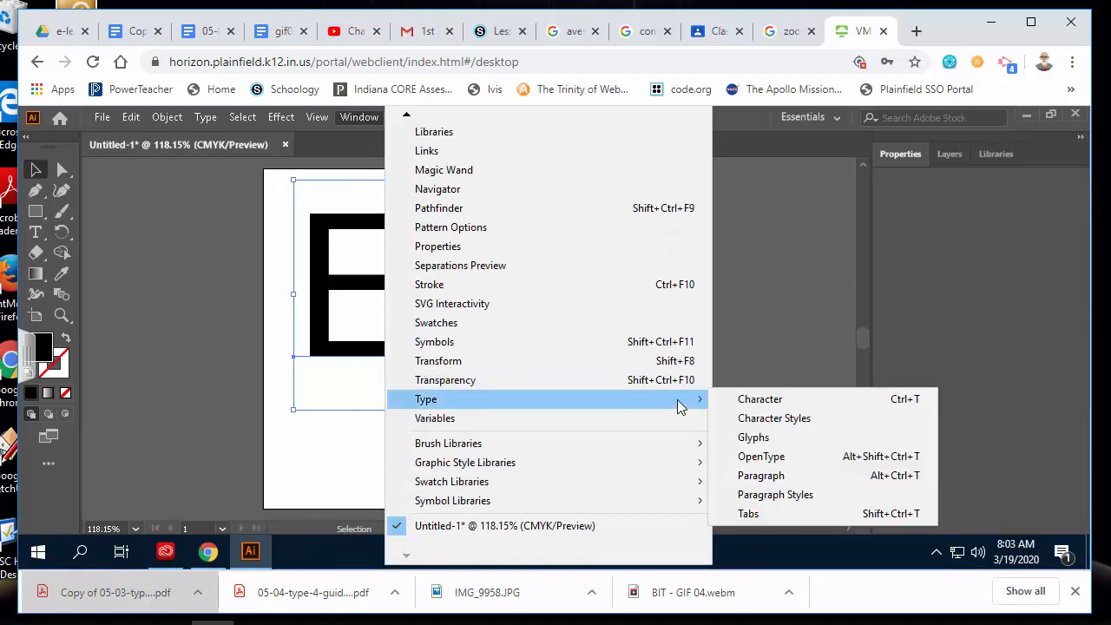
{"action": "left_click", "coordinate": [738, 401]}
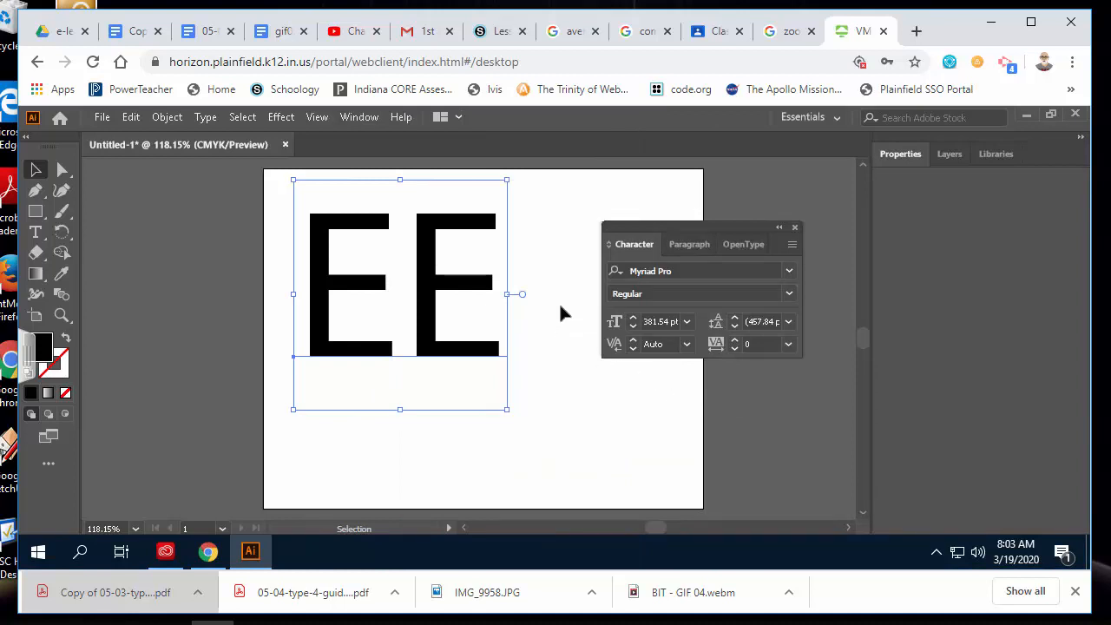
Preview different fonts on the EE text and apply Rockwell.
{"action": "left_click", "coordinate": [790, 272]}
{"action": "scroll", "coordinate": [771, 491], "scroll_direction": "down", "scroll_amount": 1}
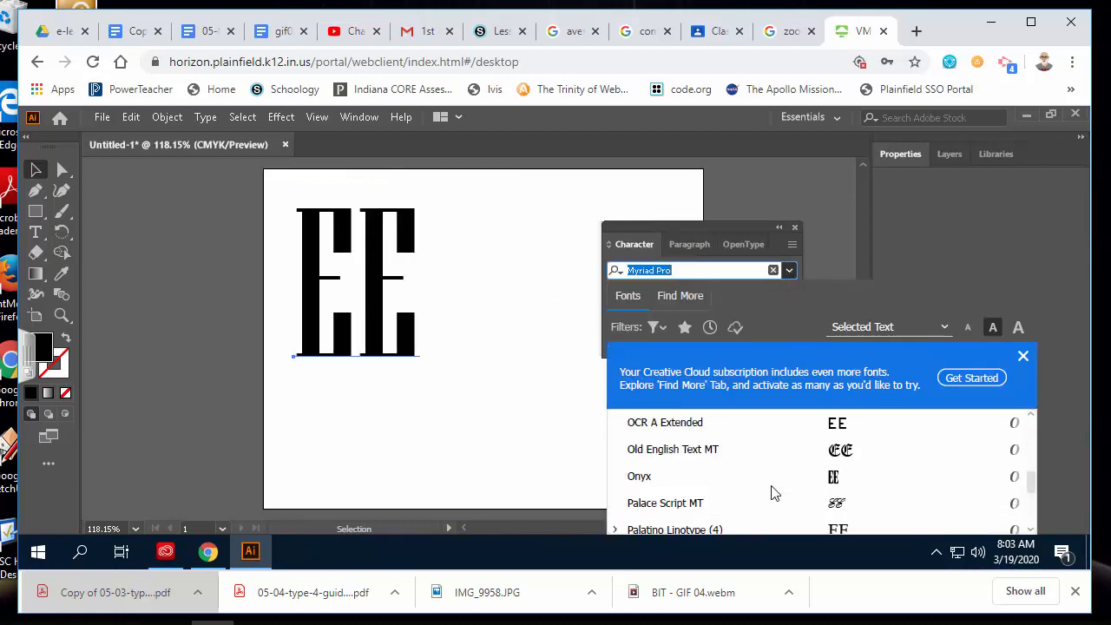
{"action": "scroll", "coordinate": [771, 493], "scroll_direction": "down", "scroll_amount": 1}
{"action": "scroll", "coordinate": [771, 493], "scroll_direction": "up", "scroll_amount": 2}
{"action": "scroll", "coordinate": [771, 492], "scroll_direction": "down", "scroll_amount": 1}
{"action": "scroll", "coordinate": [775, 492], "scroll_direction": "up", "scroll_amount": 1}
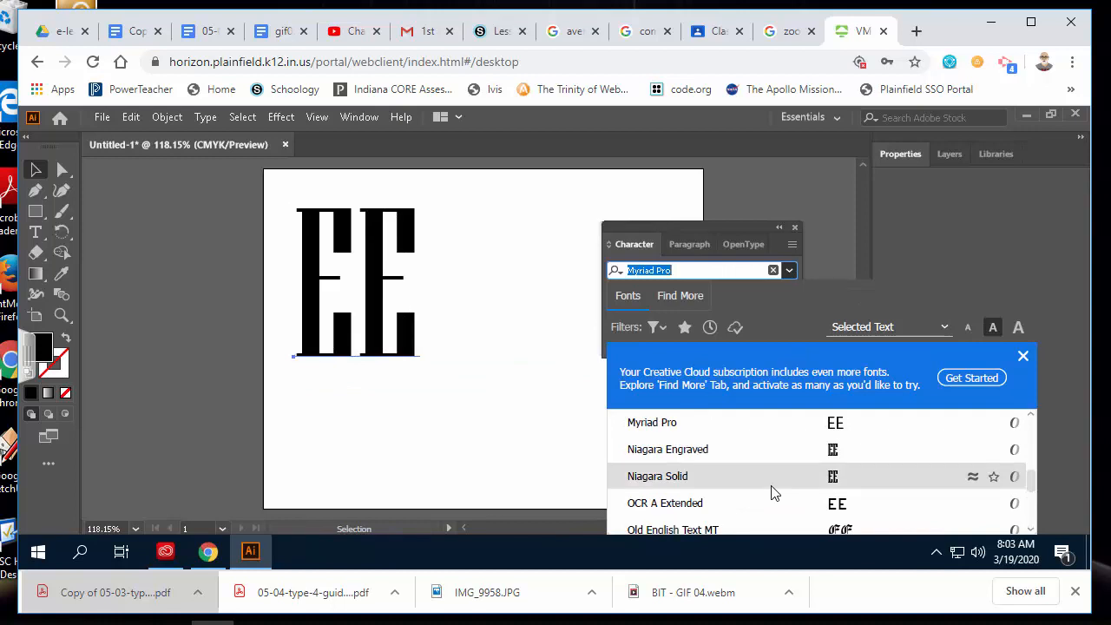
{"action": "scroll", "coordinate": [775, 492], "scroll_direction": "down", "scroll_amount": 1}
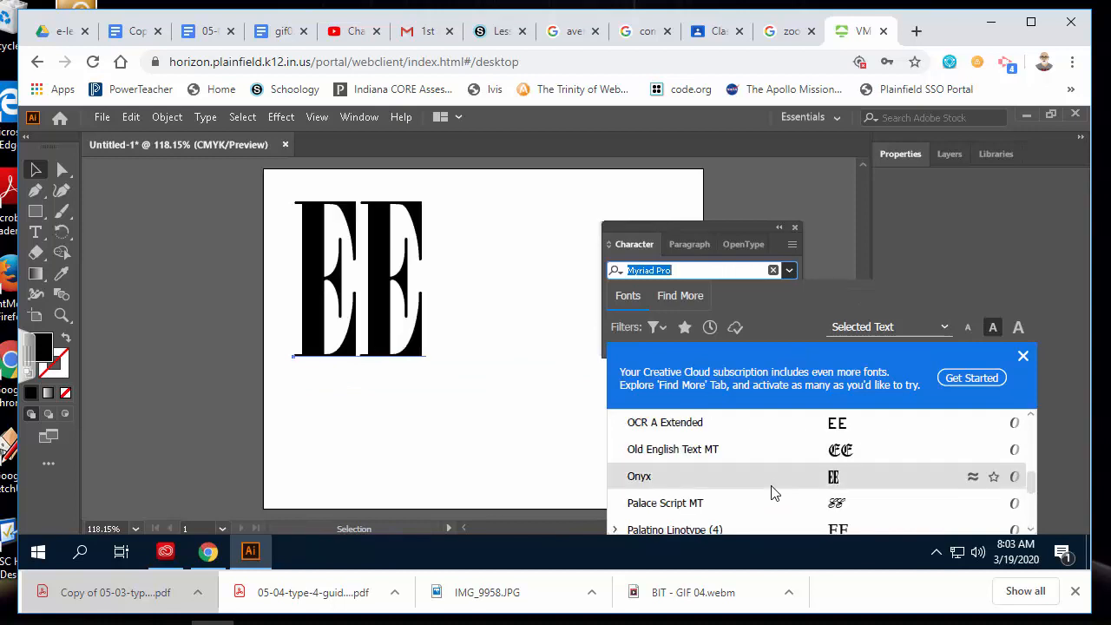
{"action": "scroll", "coordinate": [776, 493], "scroll_direction": "down", "scroll_amount": 2}
{"action": "scroll", "coordinate": [776, 492], "scroll_direction": "down", "scroll_amount": 2}
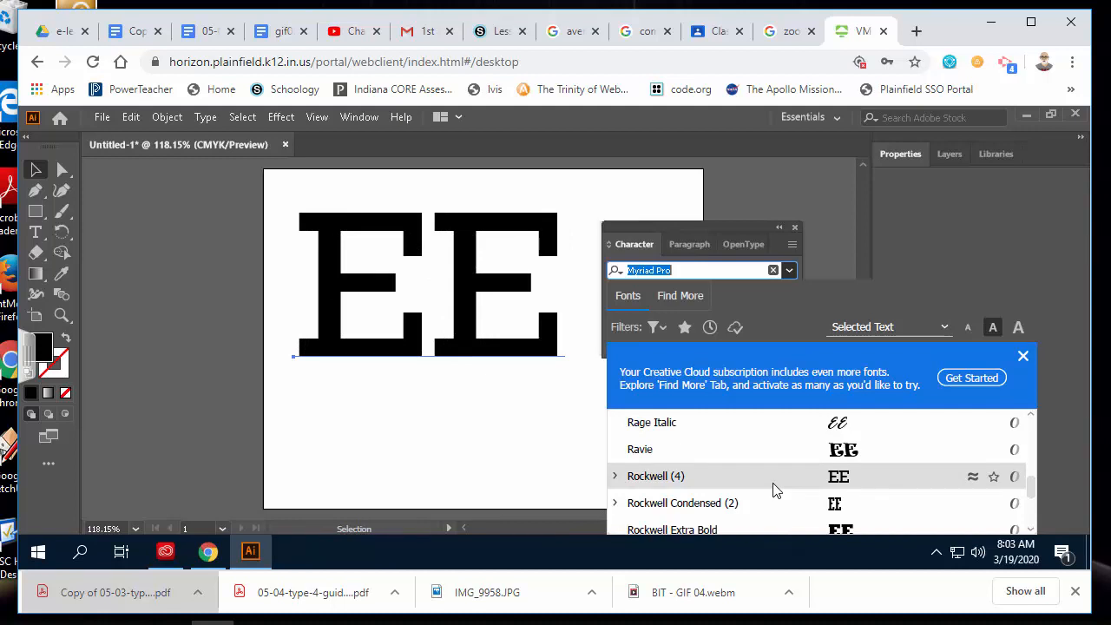
{"action": "left_click", "coordinate": [776, 490]}
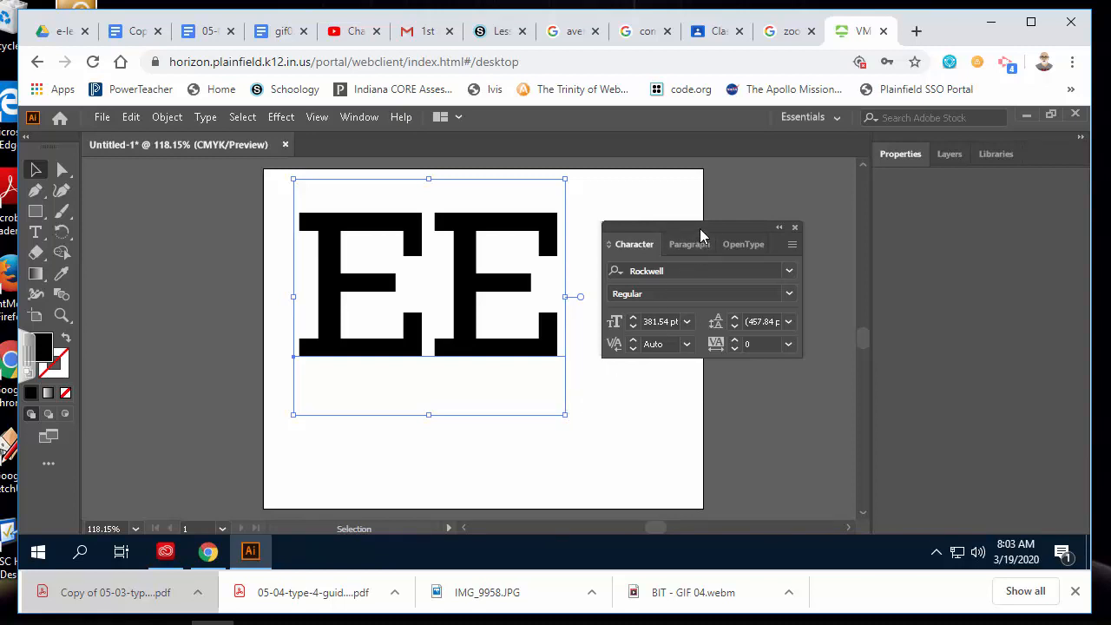
Show the Swatches and place them directly below the Character settings.
{"action": "left_click_drag", "start_coordinate": [700, 228], "coordinate": [705, 220]}
{"action": "left_click", "coordinate": [359, 116]}
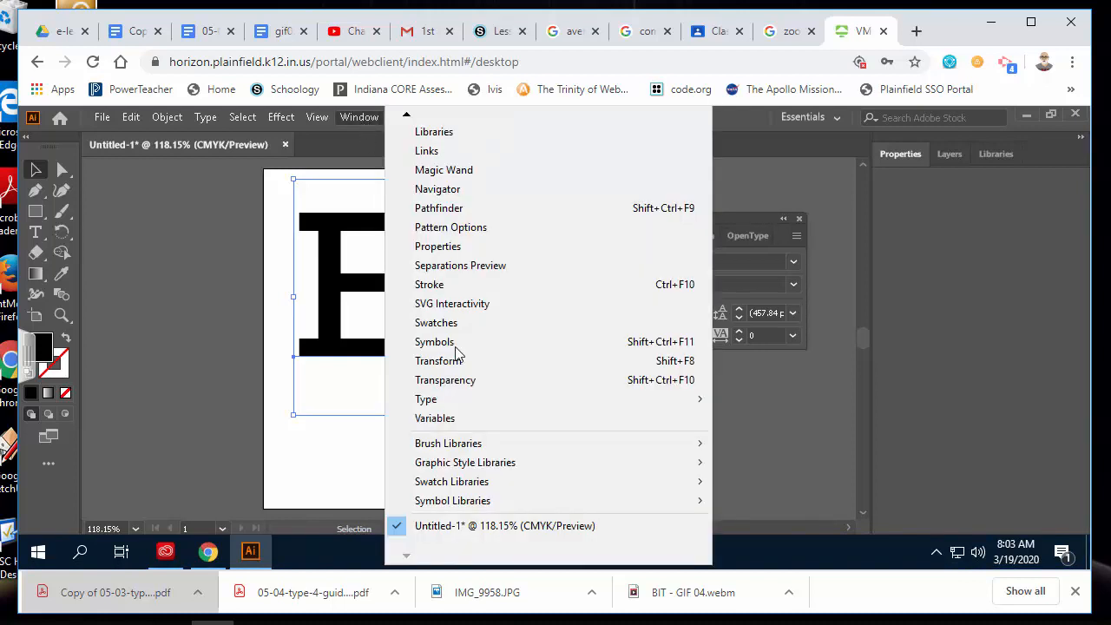
{"action": "left_click", "coordinate": [469, 343]}
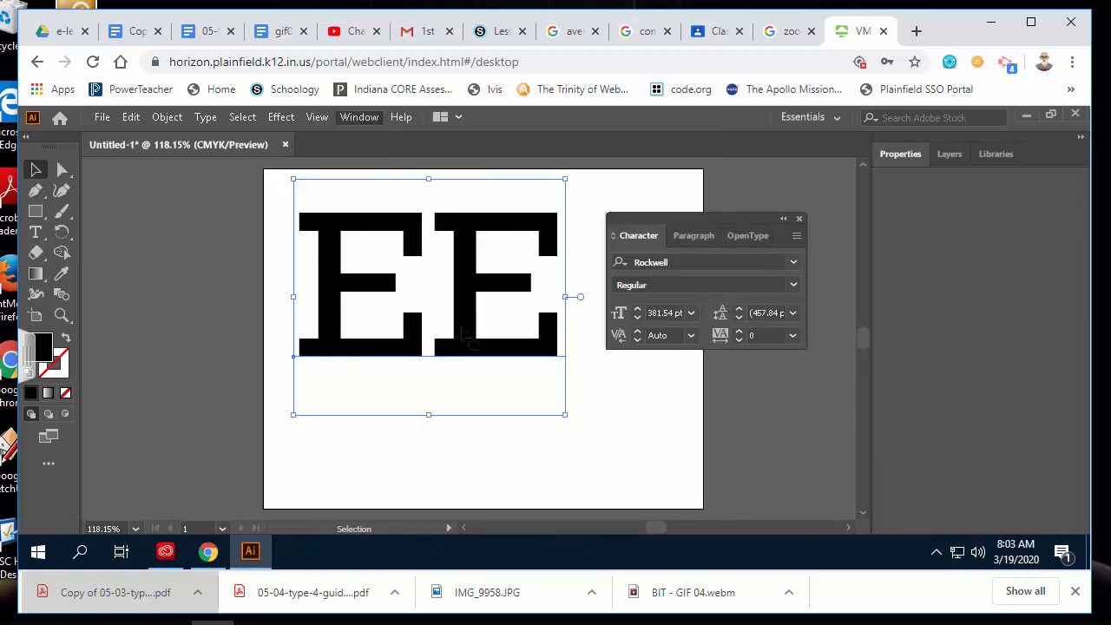
{"action": "left_click_drag", "start_coordinate": [846, 274], "coordinate": [693, 378]}
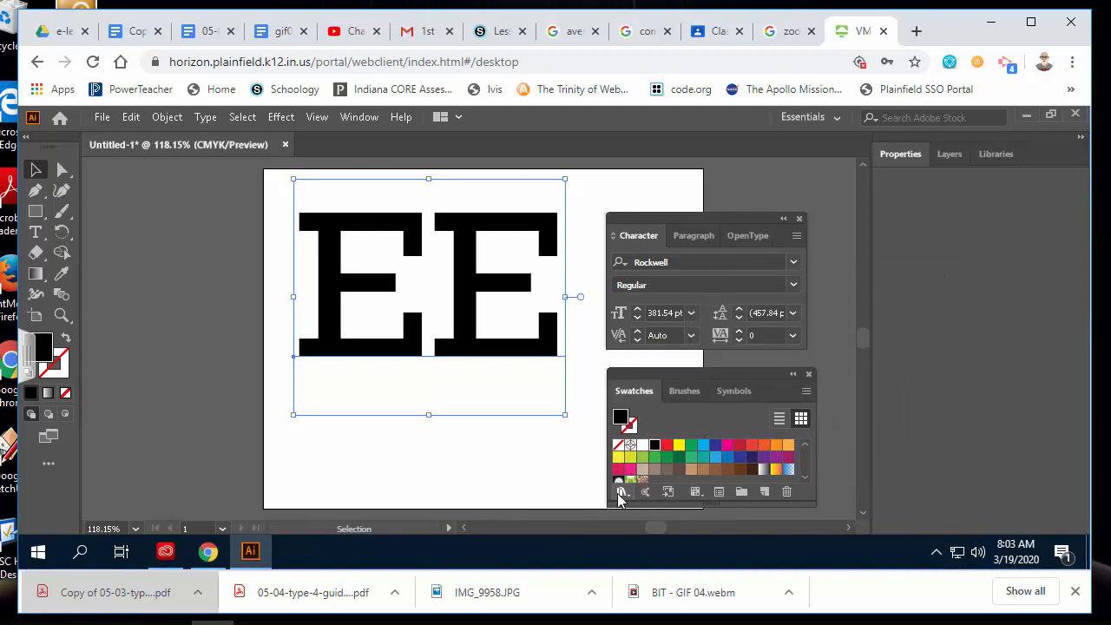
Load the Simple Radial gradient swatch library and place it beside the artboard, clear of the letters.
{"action": "left_click", "coordinate": [622, 492]}
{"action": "mouse_move", "coordinate": [702, 291]}
{"action": "mouse_move", "coordinate": [700, 312]}
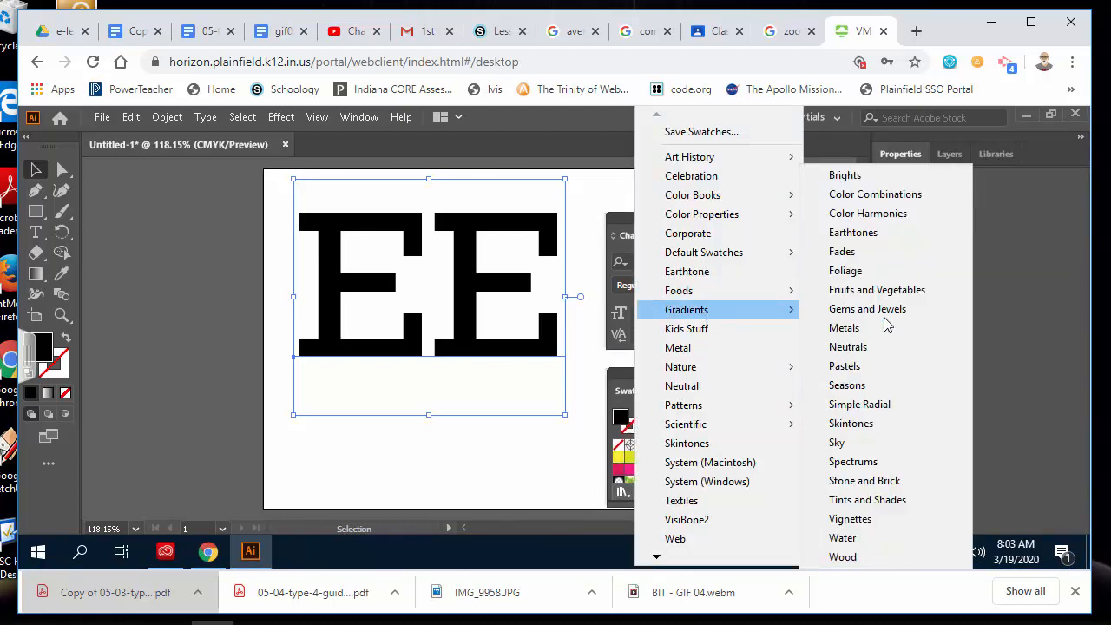
{"action": "left_click", "coordinate": [890, 406]}
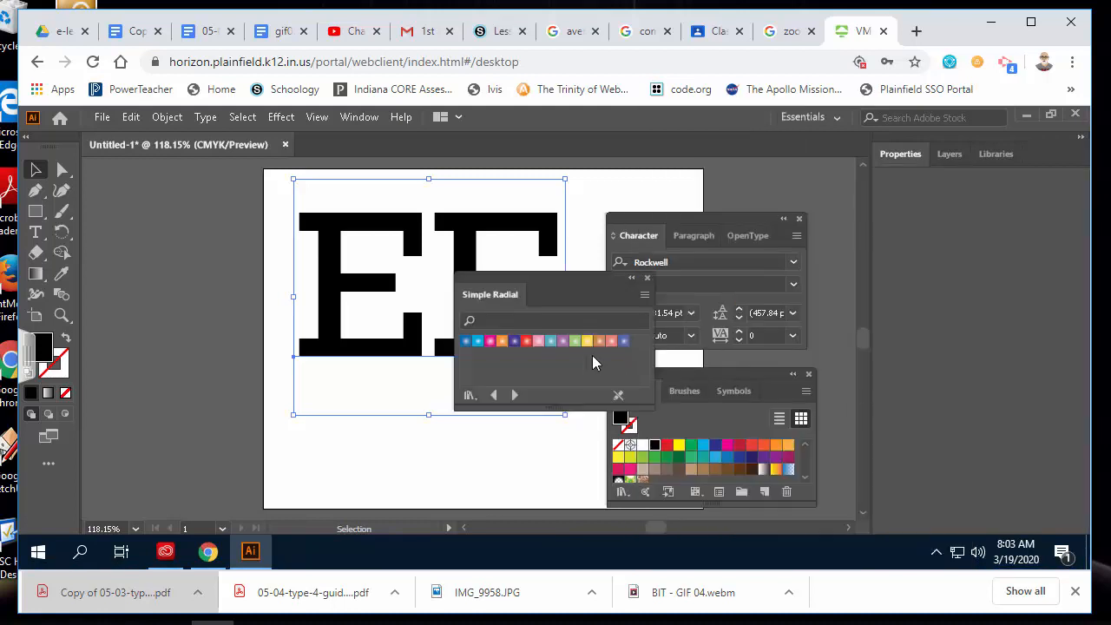
{"action": "left_click_drag", "start_coordinate": [577, 278], "coordinate": [201, 212]}
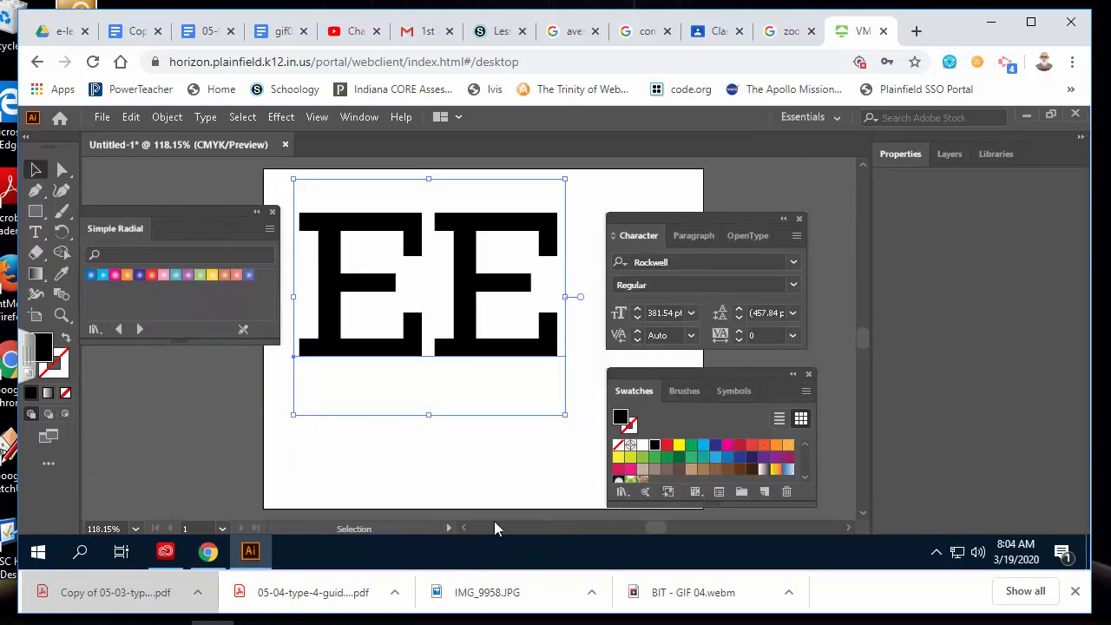
Show the Stroke settings and place them near the artboard's lower-left corner.
{"action": "left_click", "coordinate": [358, 117]}
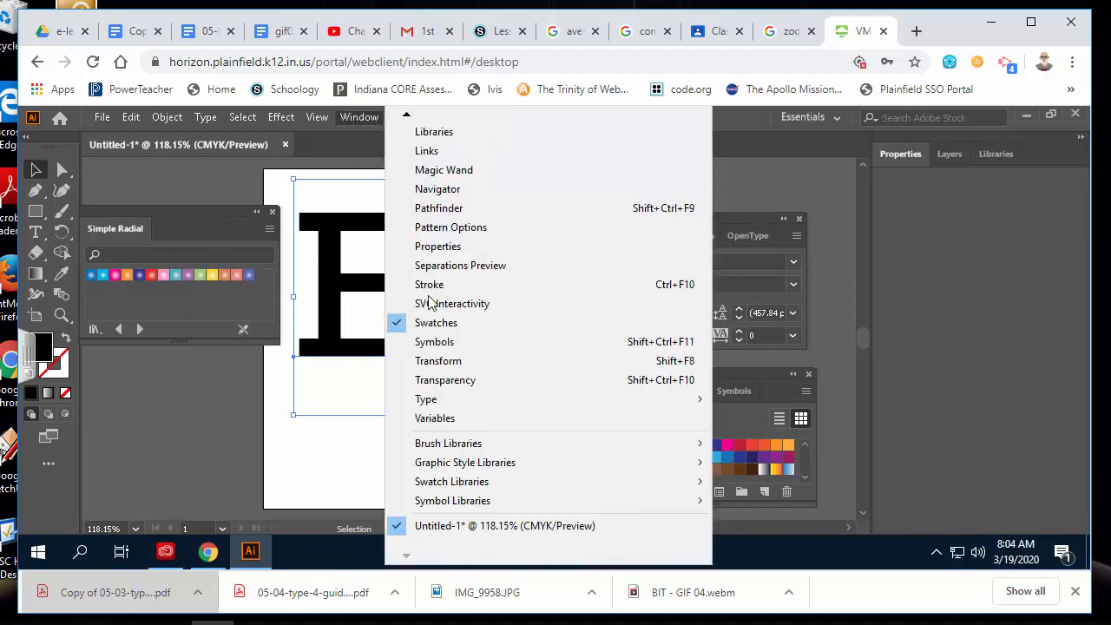
{"action": "mouse_move", "coordinate": [476, 491]}
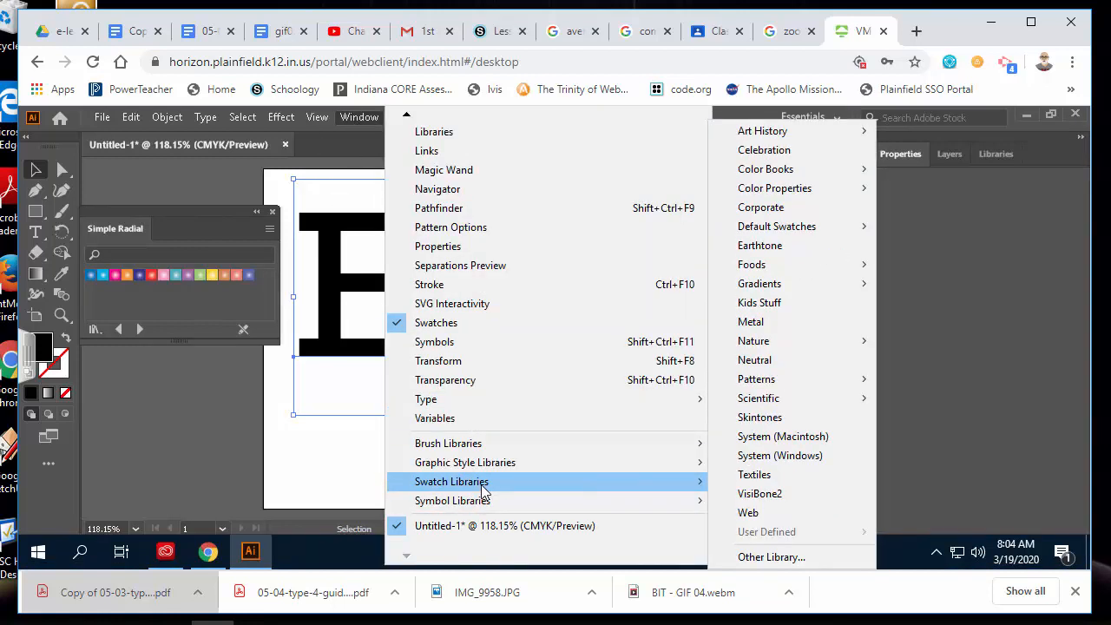
{"action": "mouse_move", "coordinate": [479, 473]}
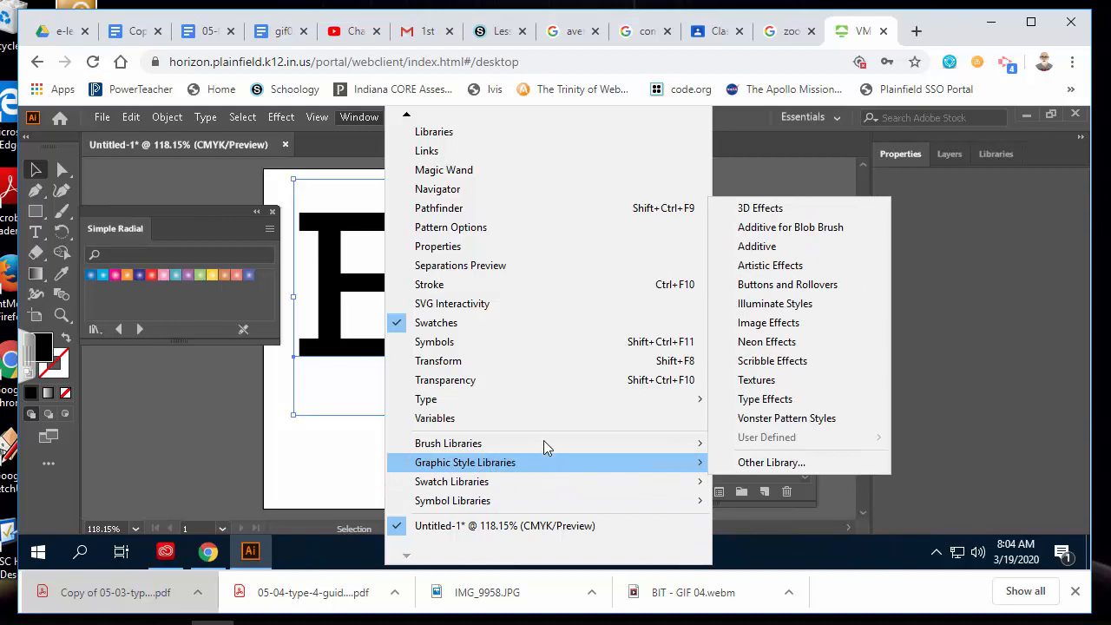
{"action": "left_click", "coordinate": [438, 284]}
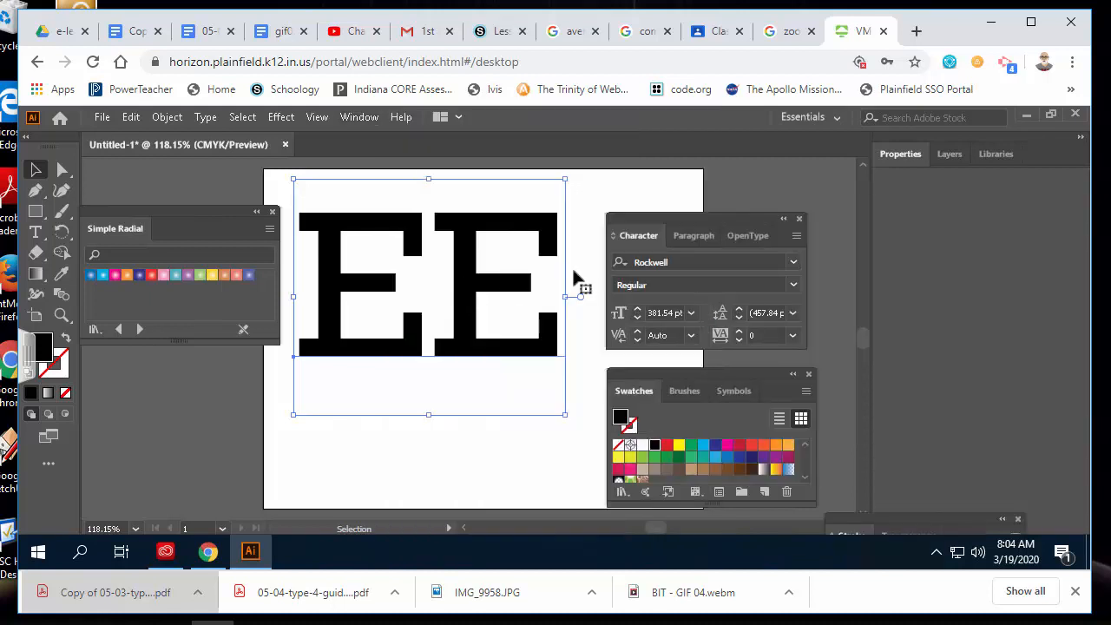
{"action": "mouse_move", "coordinate": [871, 519]}
{"action": "left_mouse_down"}
{"action": "mouse_move", "coordinate": [587, 489]}
{"action": "mouse_move", "coordinate": [83, 408]}
{"action": "mouse_move", "coordinate": [140, 443]}
{"action": "mouse_move", "coordinate": [240, 474]}
{"action": "mouse_move", "coordinate": [215, 446]}
{"action": "left_mouse_up"}
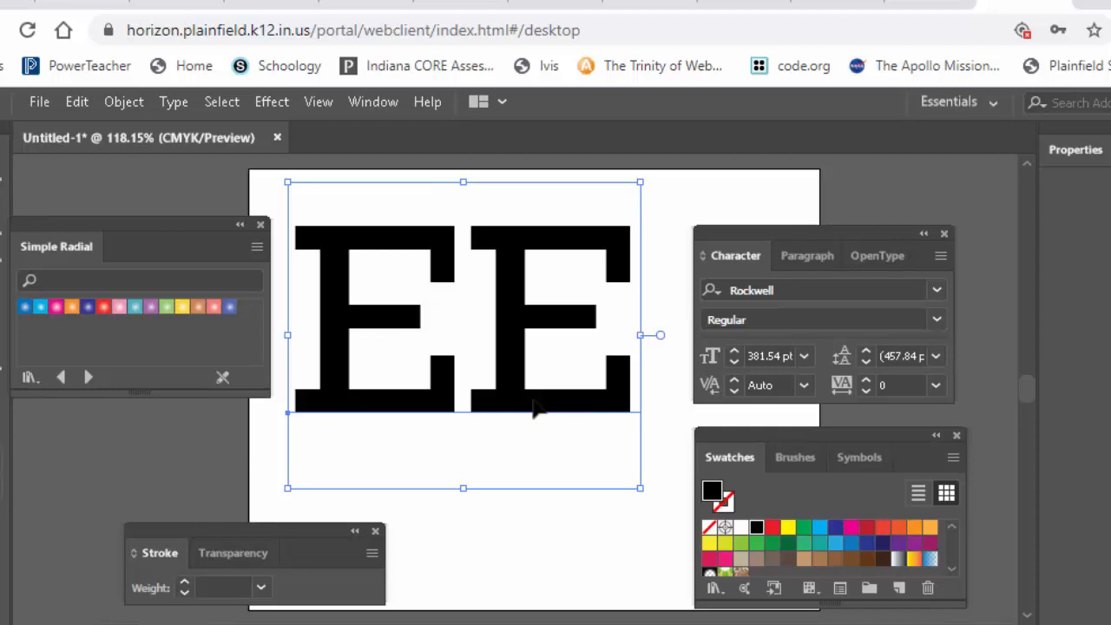
Convert the EE text to outlines and ungroup the two letters.
{"action": "right_click", "coordinate": [536, 408]}
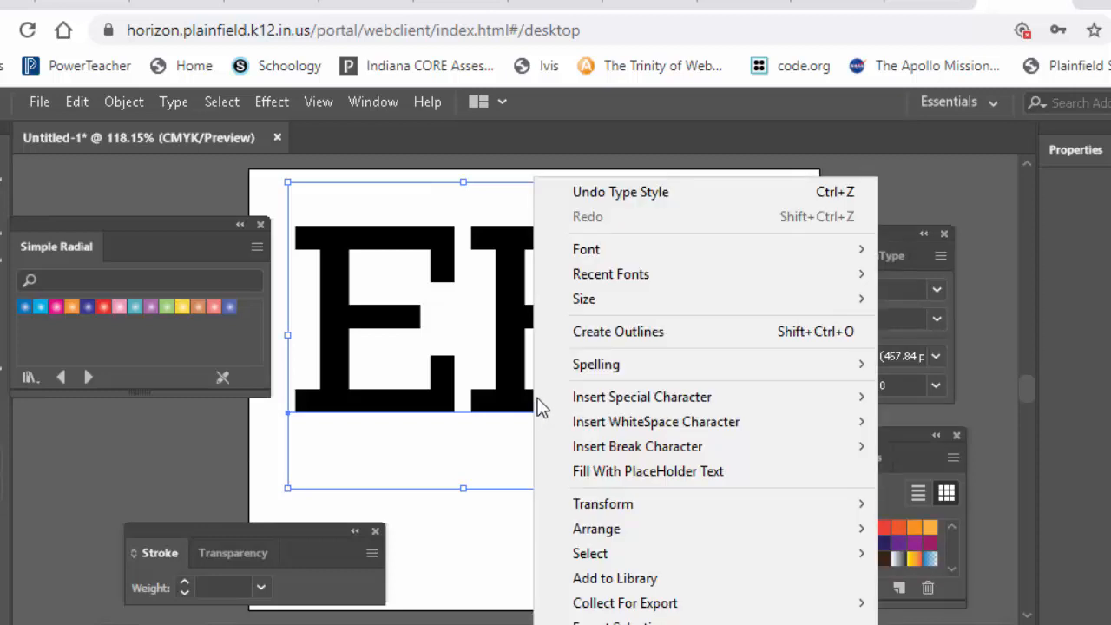
{"action": "left_click", "coordinate": [615, 333]}
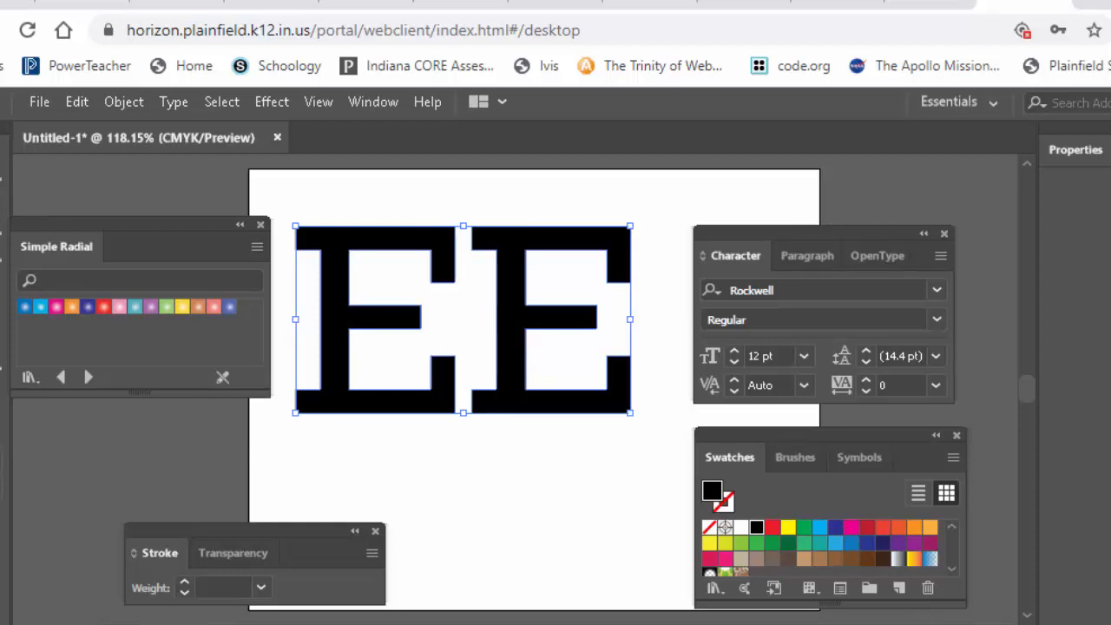
{"action": "right_click", "coordinate": [506, 408]}
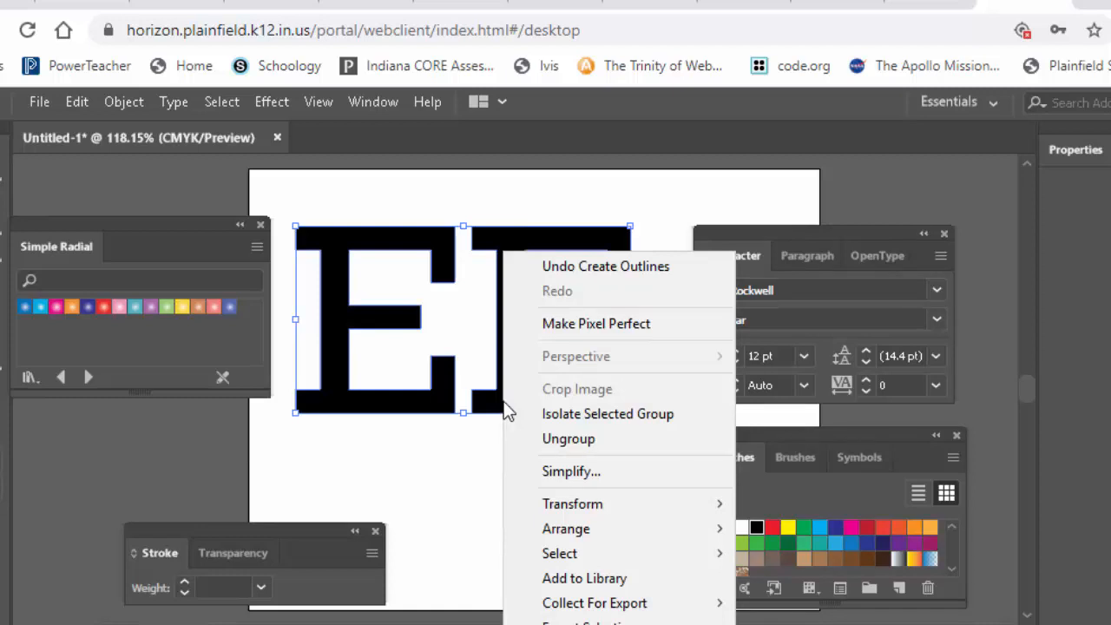
{"action": "left_click", "coordinate": [569, 440]}
{"action": "left_click", "coordinate": [568, 446]}
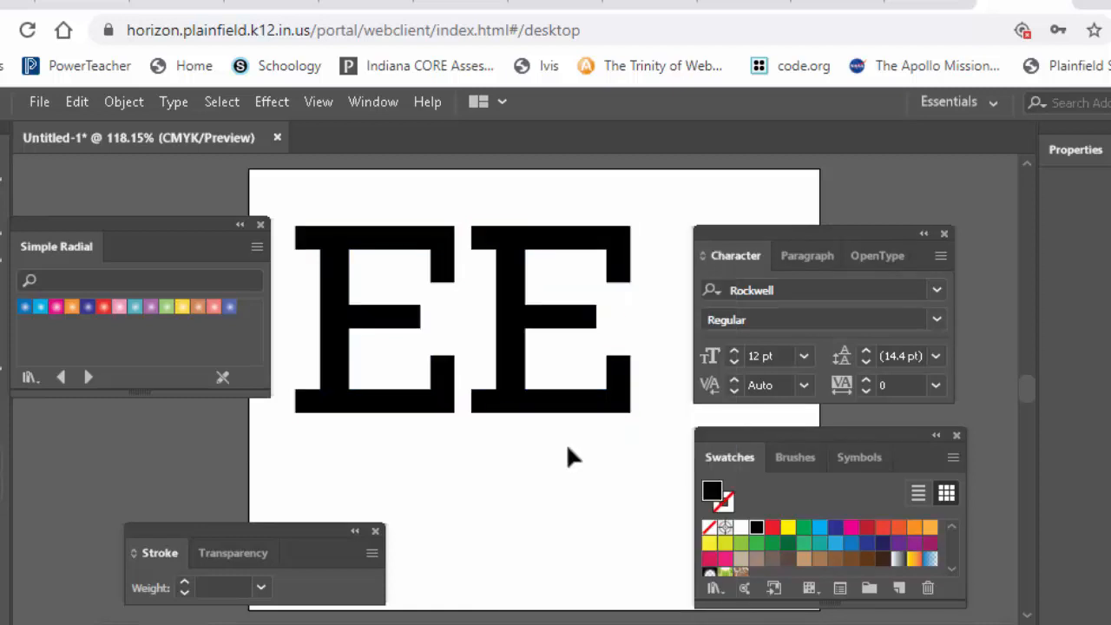
Move the second E slightly to the right, away from the first E, and deselect it.
{"action": "left_click_drag", "start_coordinate": [561, 408], "coordinate": [527, 412]}
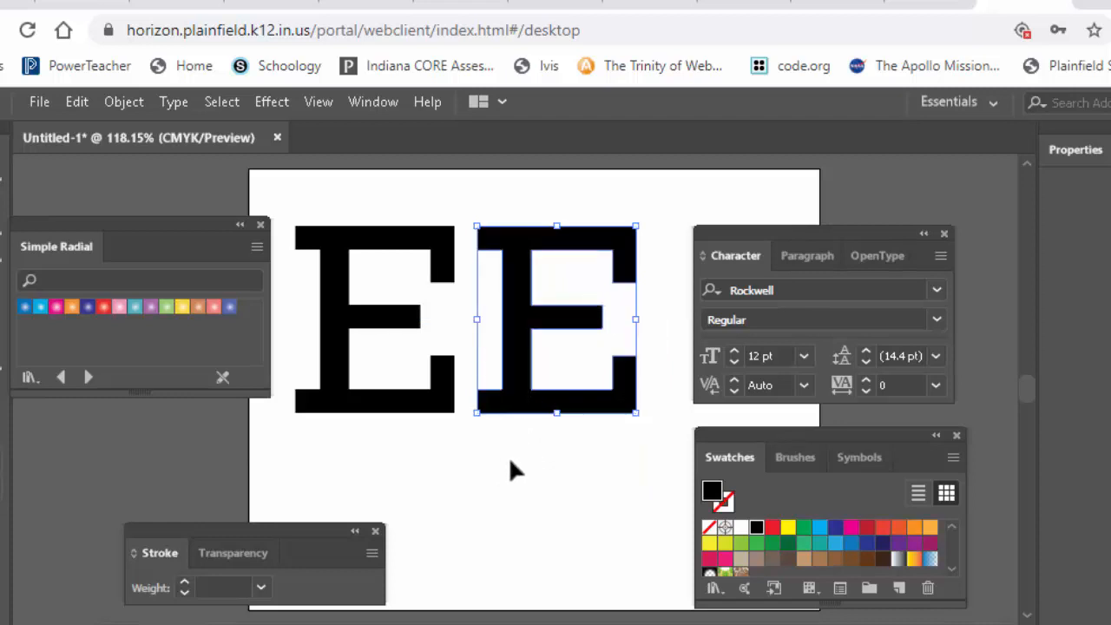
{"action": "left_click", "coordinate": [510, 460]}
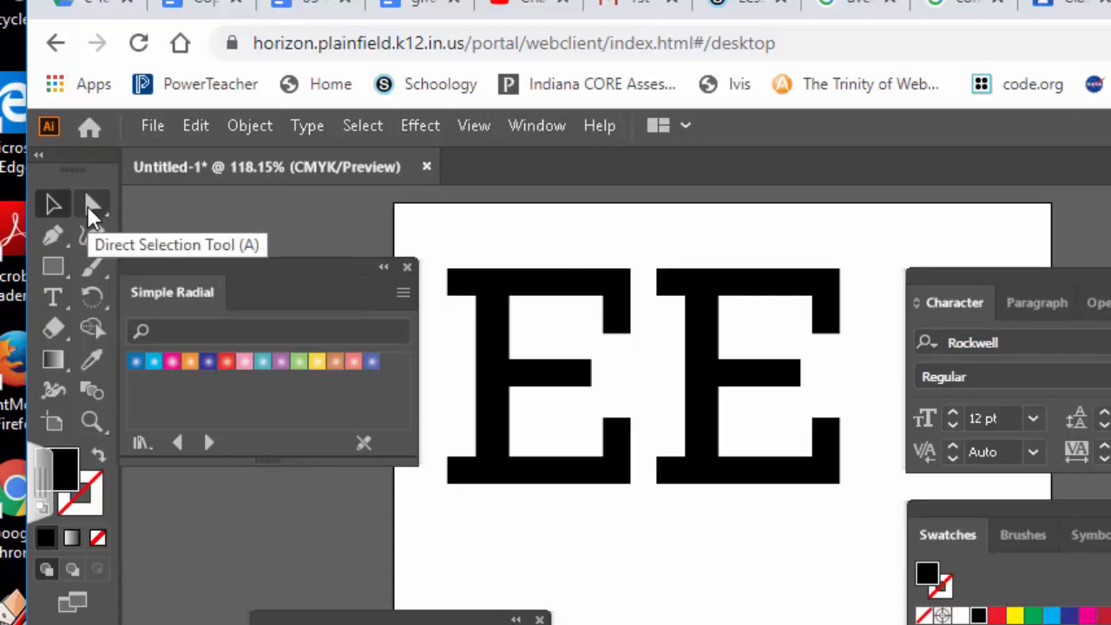
Pull the first E's upper-left and lower-left corner anchors outward with the Direct Selection tool to flare its outer side.
{"action": "left_click", "coordinate": [90, 207]}
{"action": "left_click", "coordinate": [594, 378]}
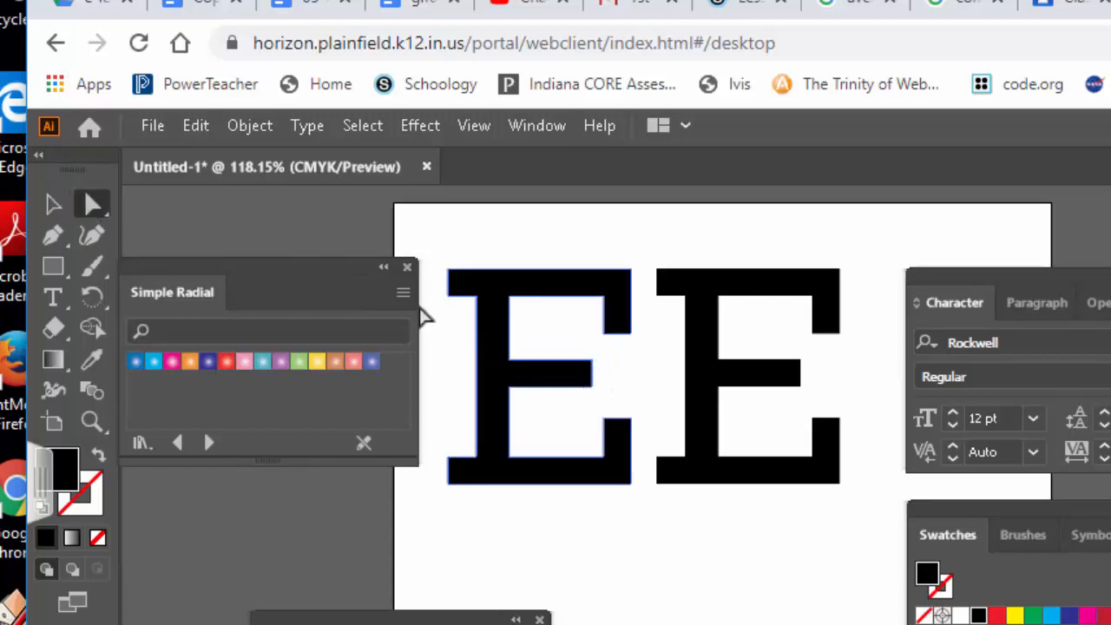
{"action": "left_click", "coordinate": [448, 272]}
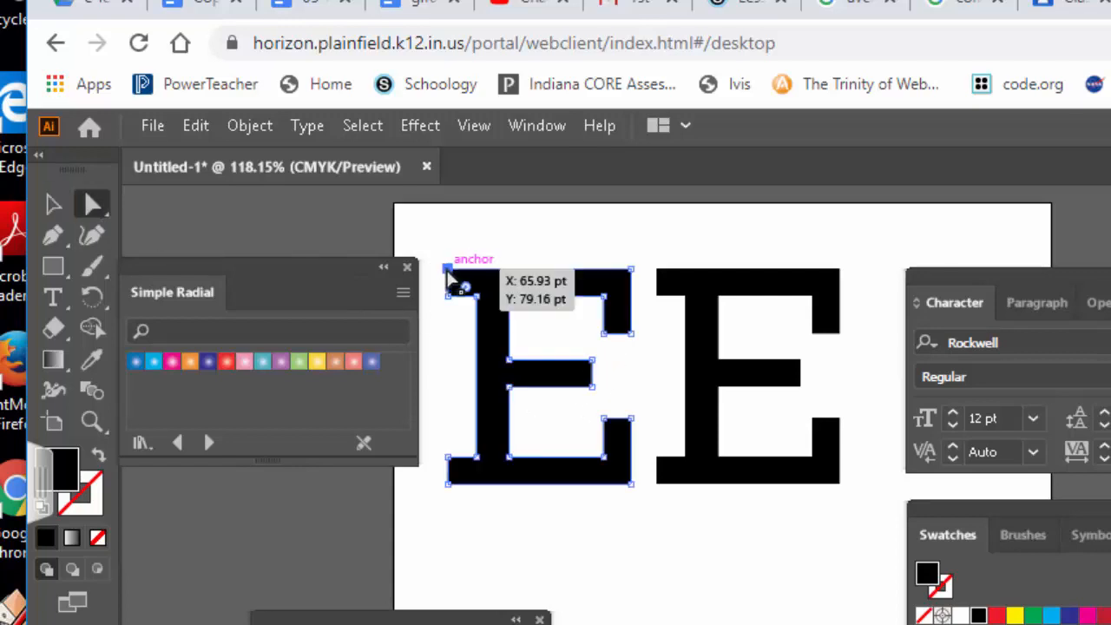
{"action": "left_click_drag", "start_coordinate": [448, 272], "coordinate": [429, 244]}
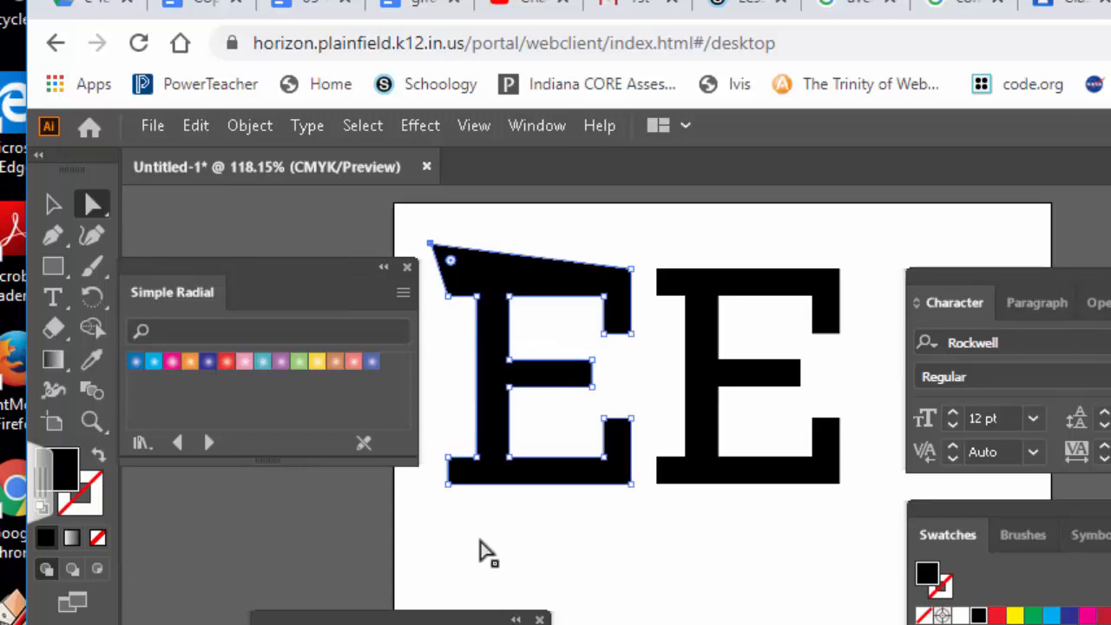
{"action": "left_click", "coordinate": [436, 497]}
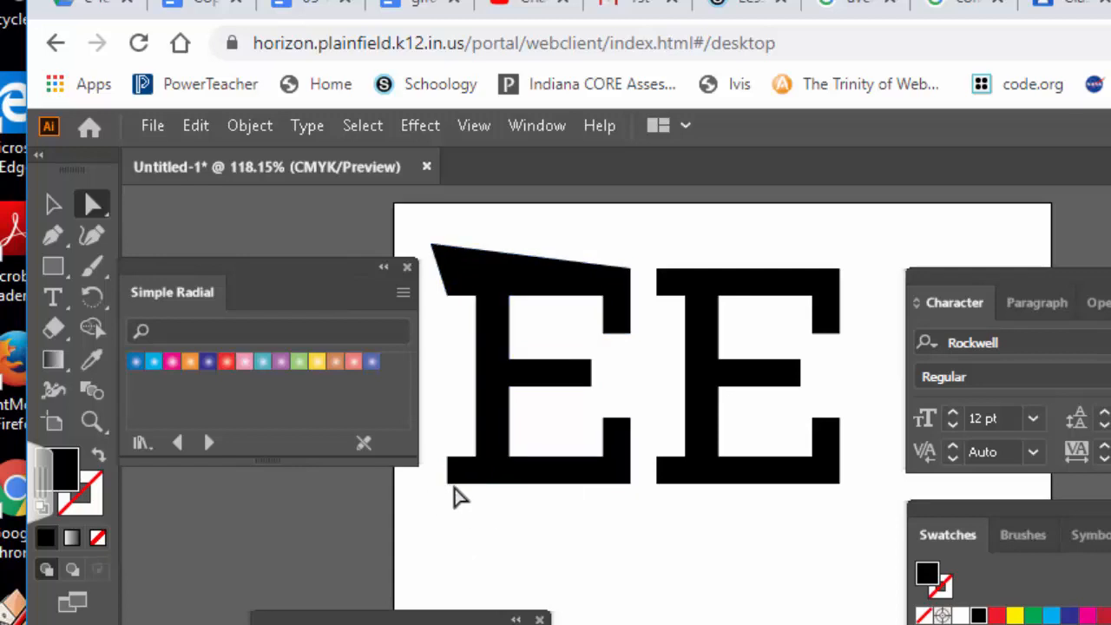
{"action": "left_click", "coordinate": [448, 485]}
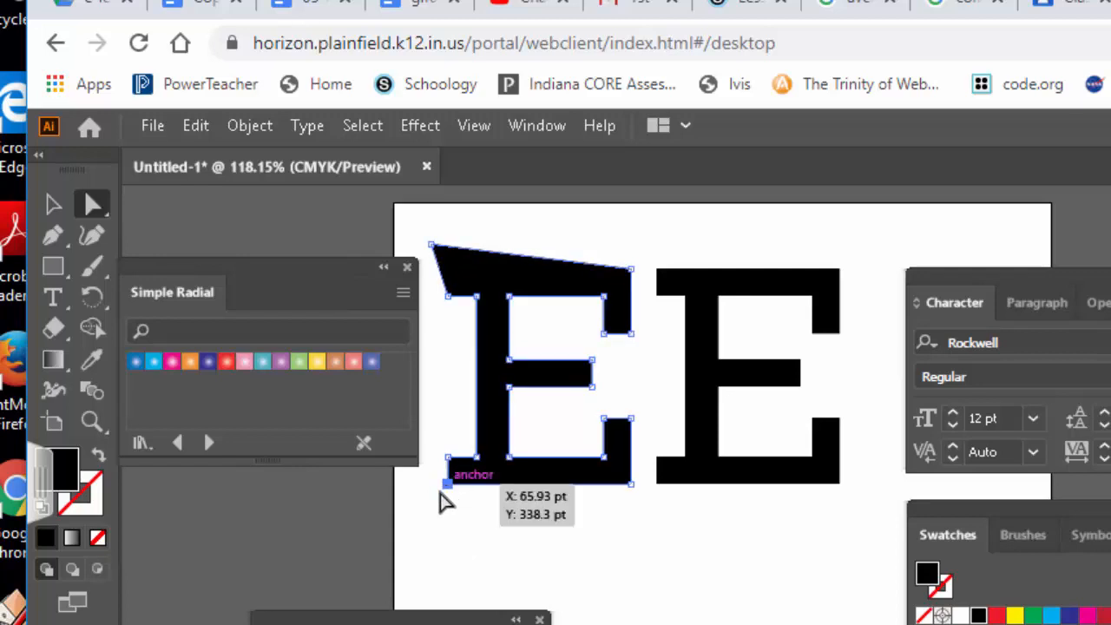
{"action": "left_click_drag", "start_coordinate": [448, 485], "coordinate": [432, 499]}
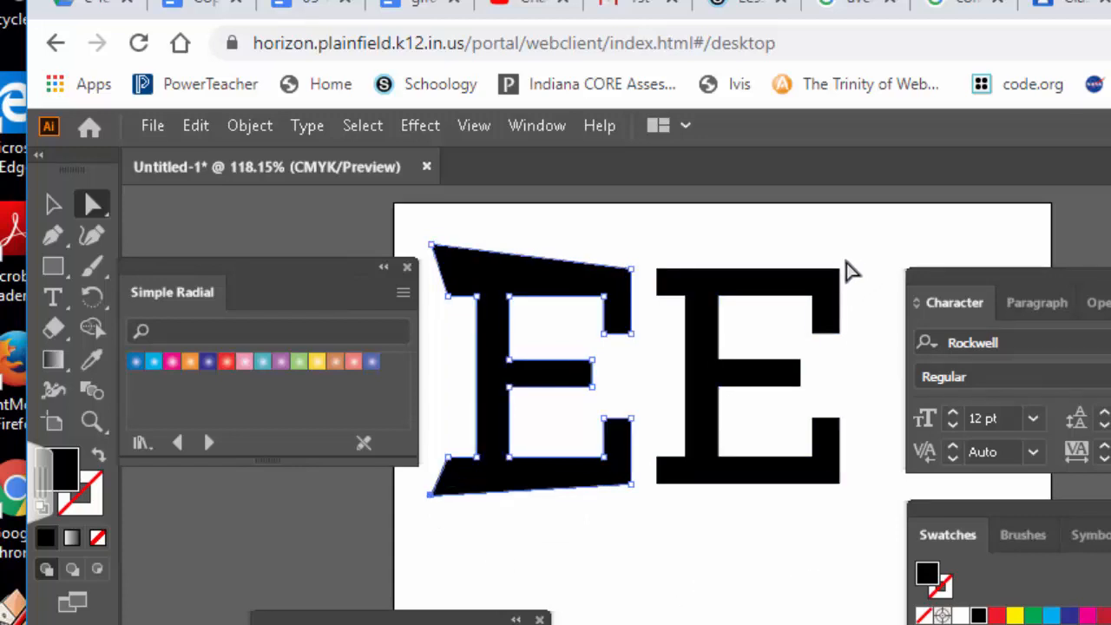
Pull the second E's upper-right and lower-right corner anchors outward to mirror the first E's flare, and deselect it.
{"action": "mouse_move", "coordinate": [863, 251]}
{"action": "left_mouse_down"}
{"action": "mouse_move", "coordinate": [837, 281]}
{"action": "mouse_move", "coordinate": [855, 246]}
{"action": "mouse_move", "coordinate": [849, 253]}
{"action": "left_mouse_up"}
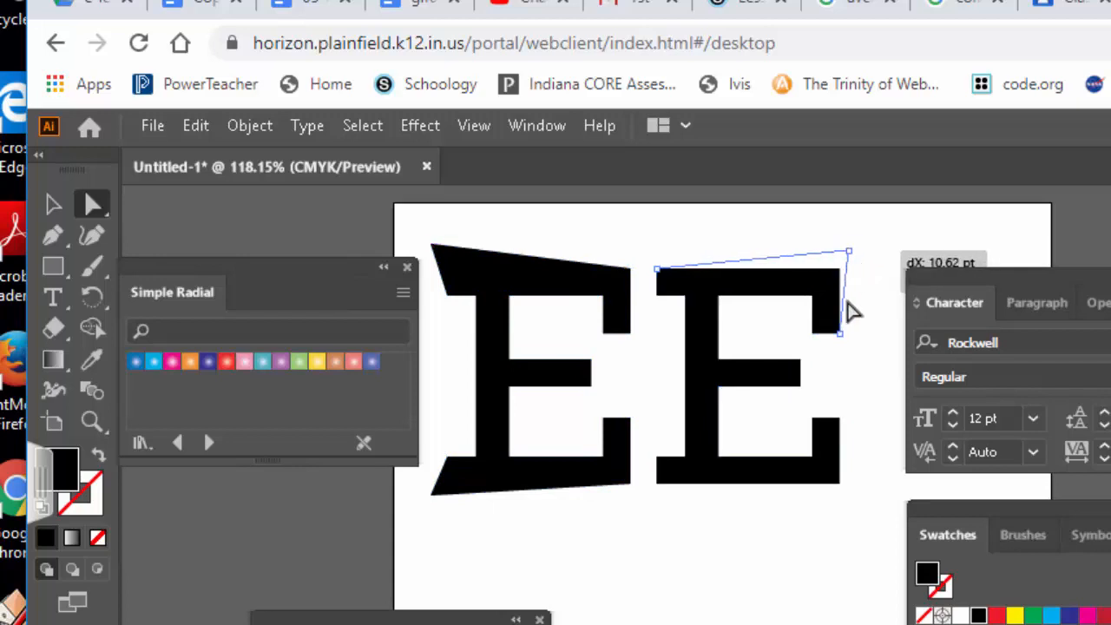
{"action": "left_click", "coordinate": [838, 486]}
{"action": "left_click_drag", "start_coordinate": [839, 485], "coordinate": [855, 502]}
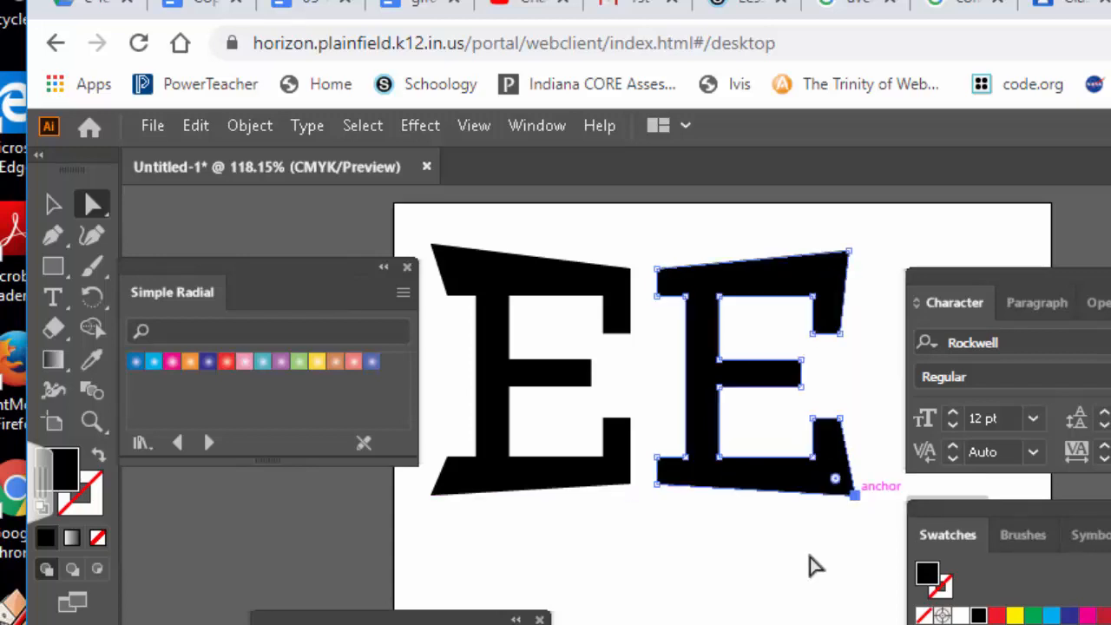
{"action": "left_click", "coordinate": [814, 565]}
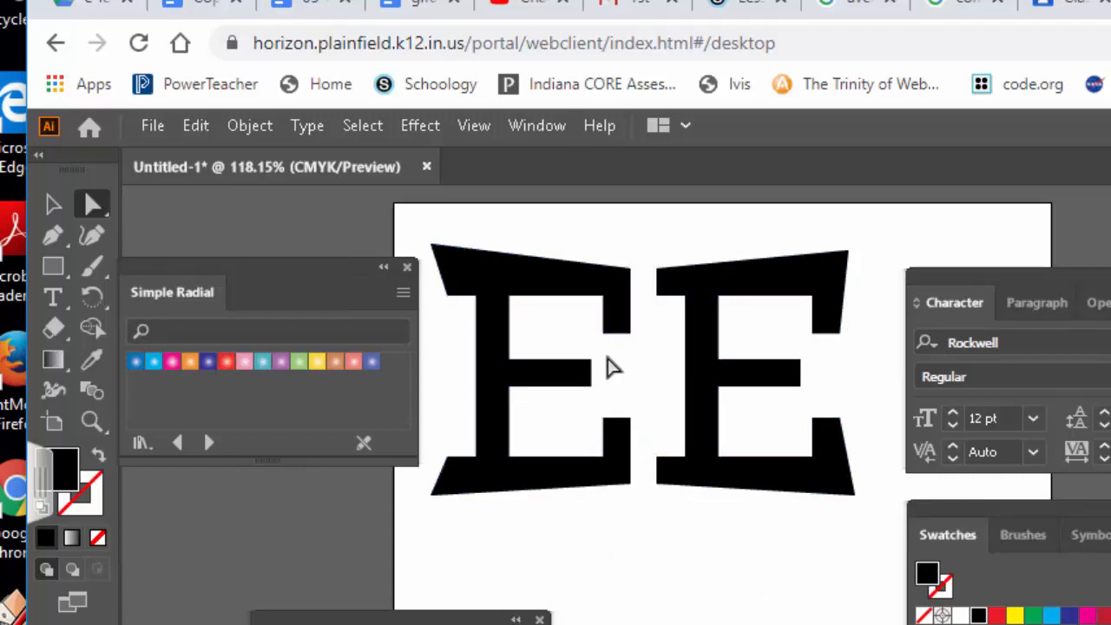
Stretch the first E's middle arm with the Direct Selection tool until it overlaps the second E's stem, and deselect it.
{"action": "left_click_drag", "start_coordinate": [609, 353], "coordinate": [719, 392]}
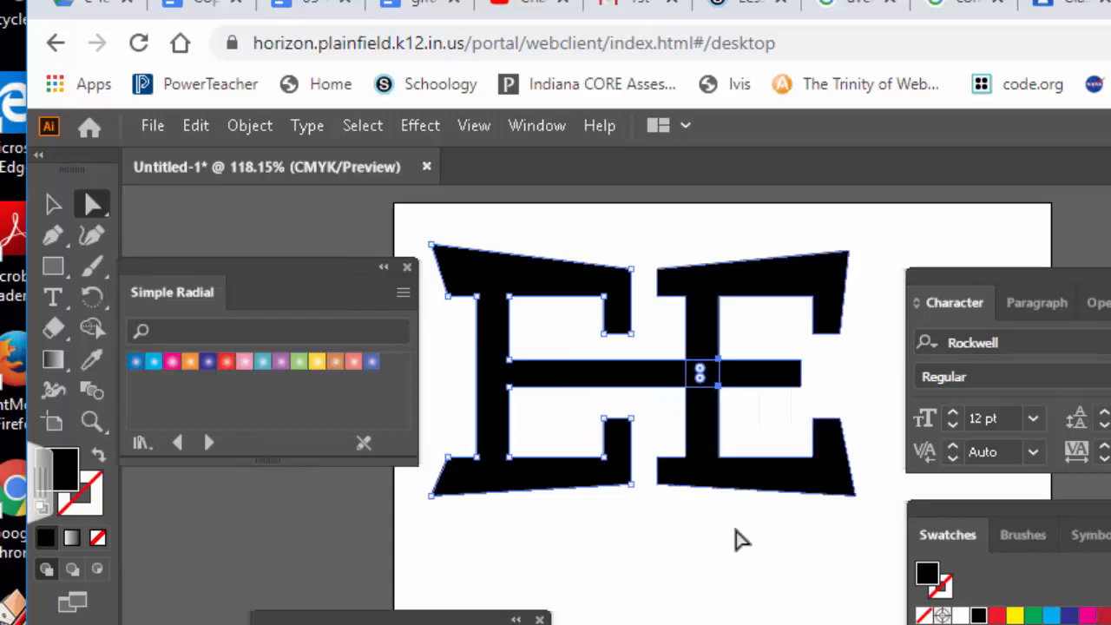
{"action": "left_click", "coordinate": [729, 563]}
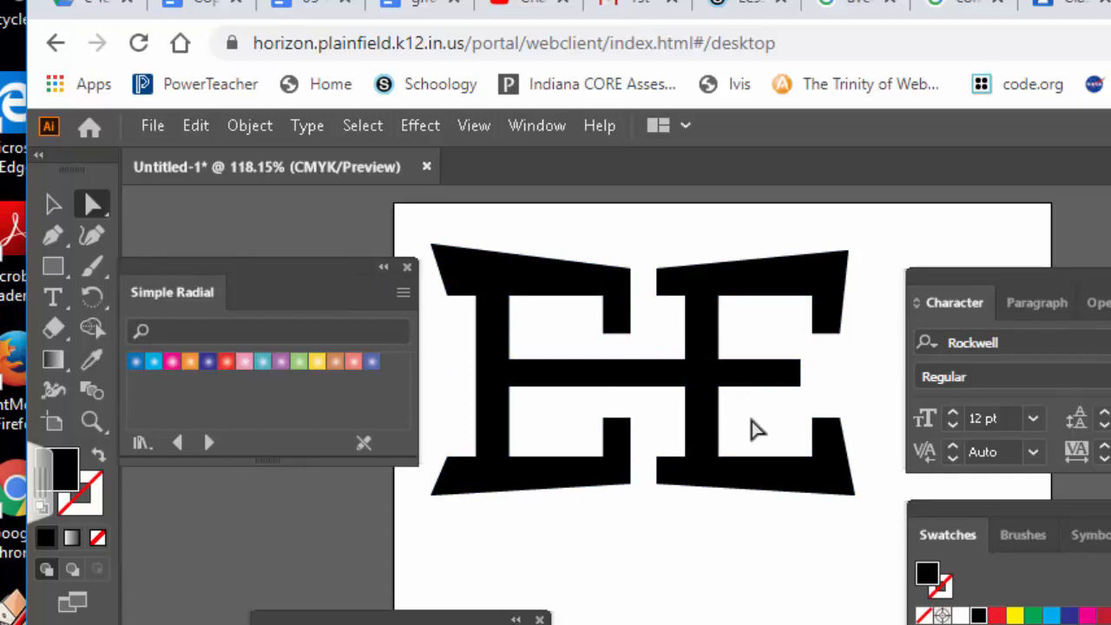
Show the Pathfinder panel and place it below the Simple Radial swatches, moving the Stroke panel clear of it.
{"action": "left_click", "coordinate": [538, 129]}
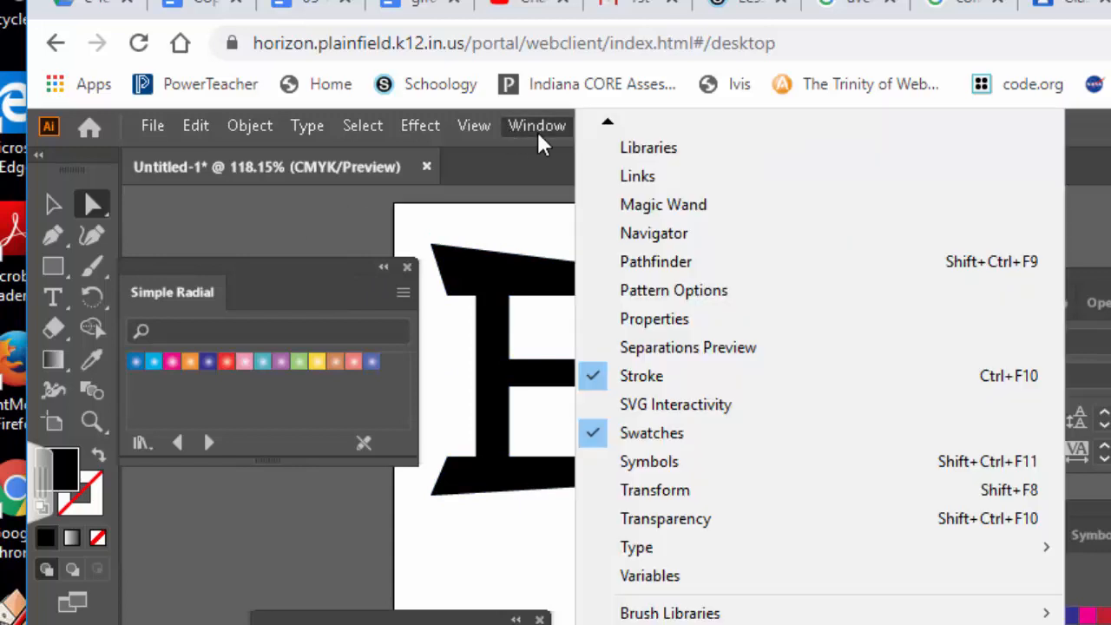
{"action": "left_click", "coordinate": [669, 263]}
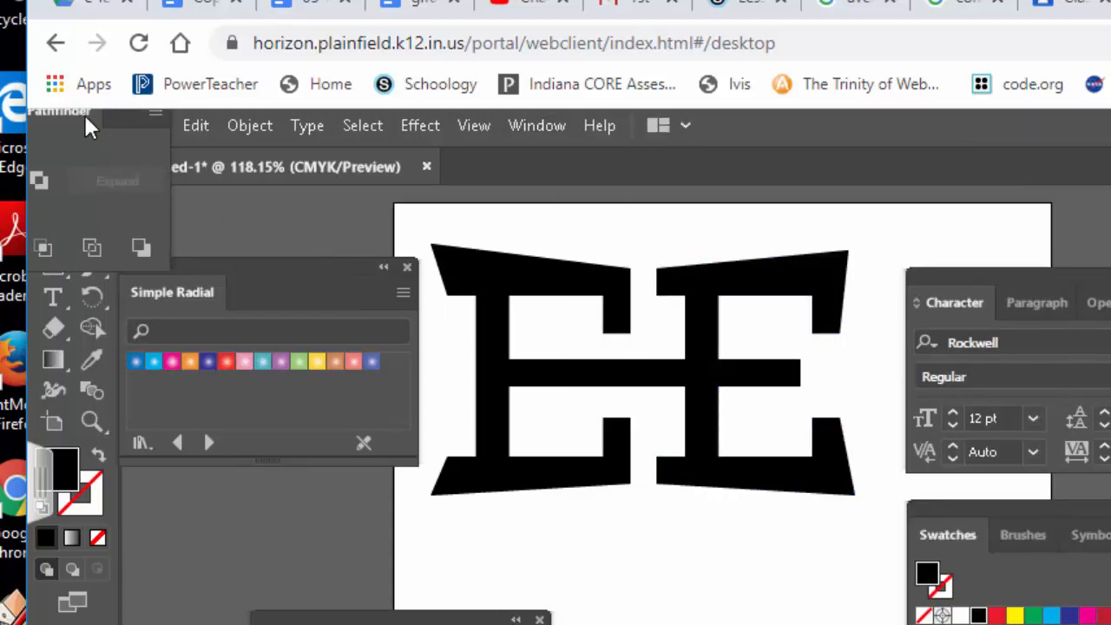
{"action": "left_click_drag", "start_coordinate": [81, 113], "coordinate": [231, 477]}
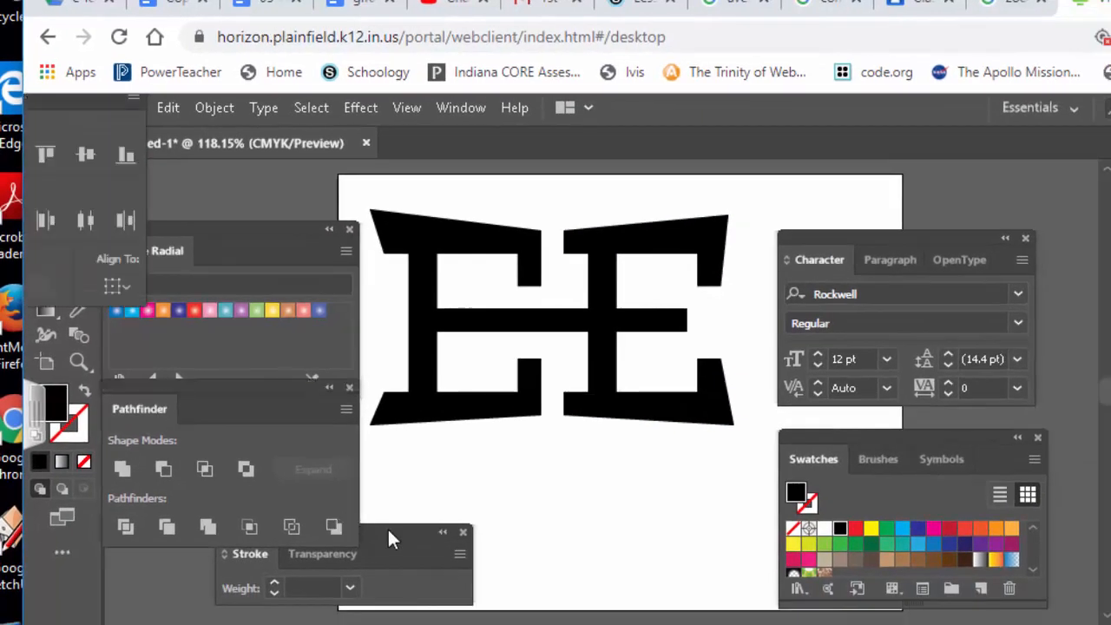
{"action": "left_click_drag", "start_coordinate": [387, 539], "coordinate": [547, 536]}
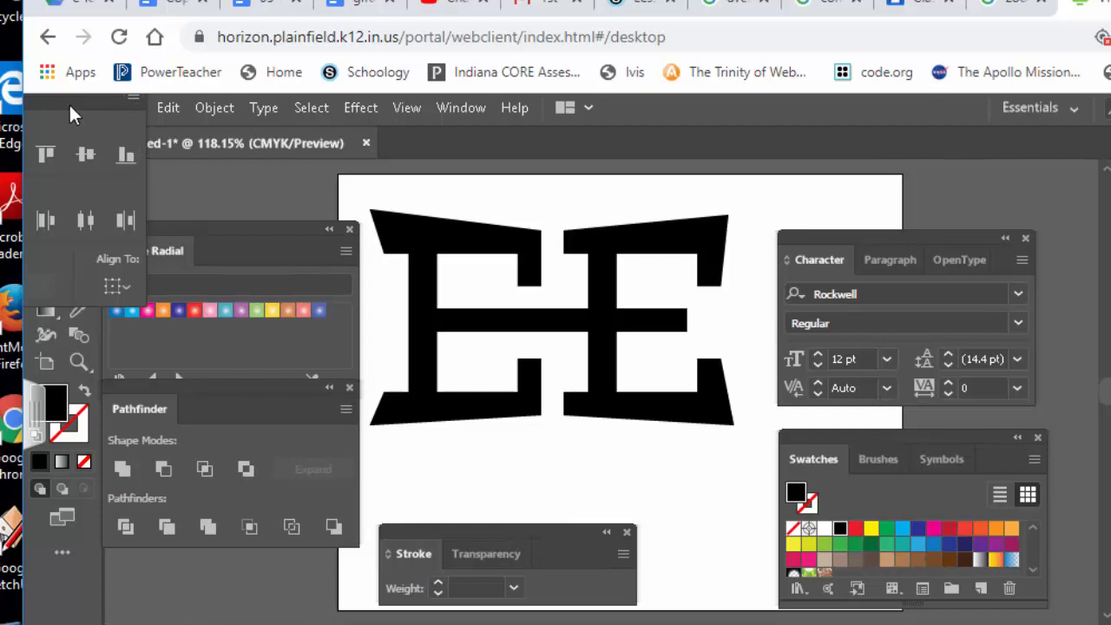
{"action": "left_click", "coordinate": [133, 100]}
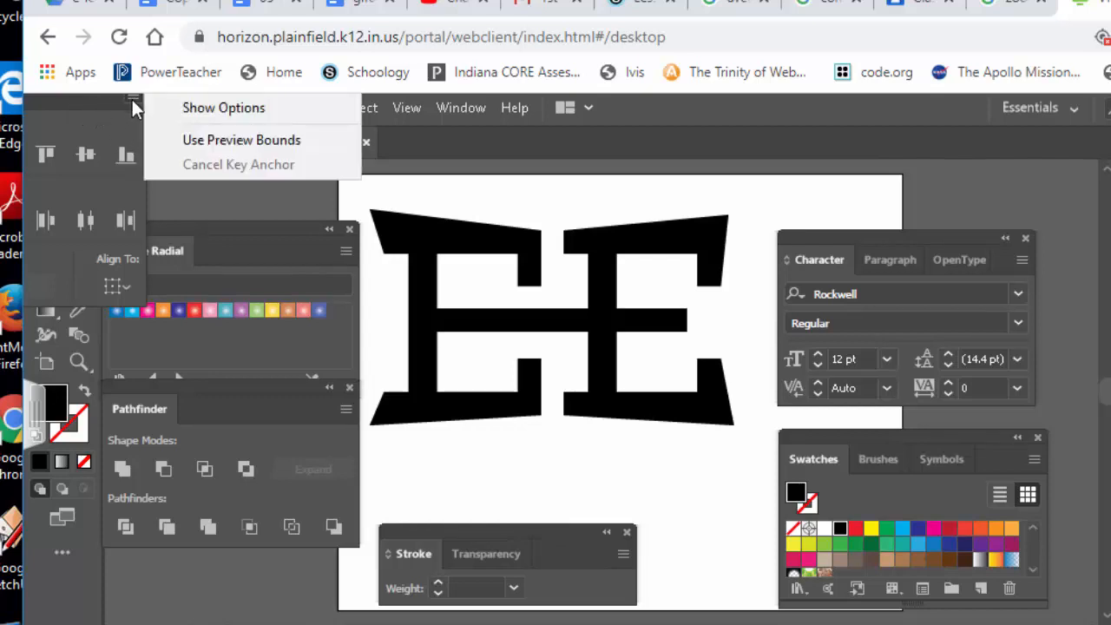
{"action": "left_click", "coordinate": [244, 213]}
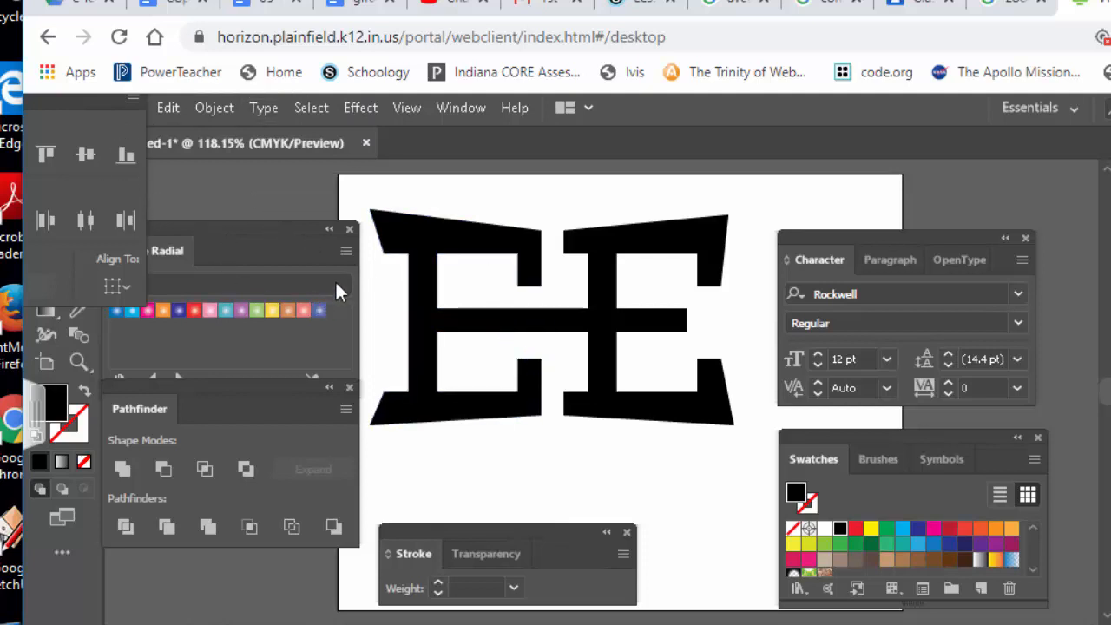
Unite the two overlapping E letters into a single shape with Pathfinder and shift the shape slightly up and to the right.
{"action": "left_click_drag", "start_coordinate": [613, 426], "coordinate": [636, 433]}
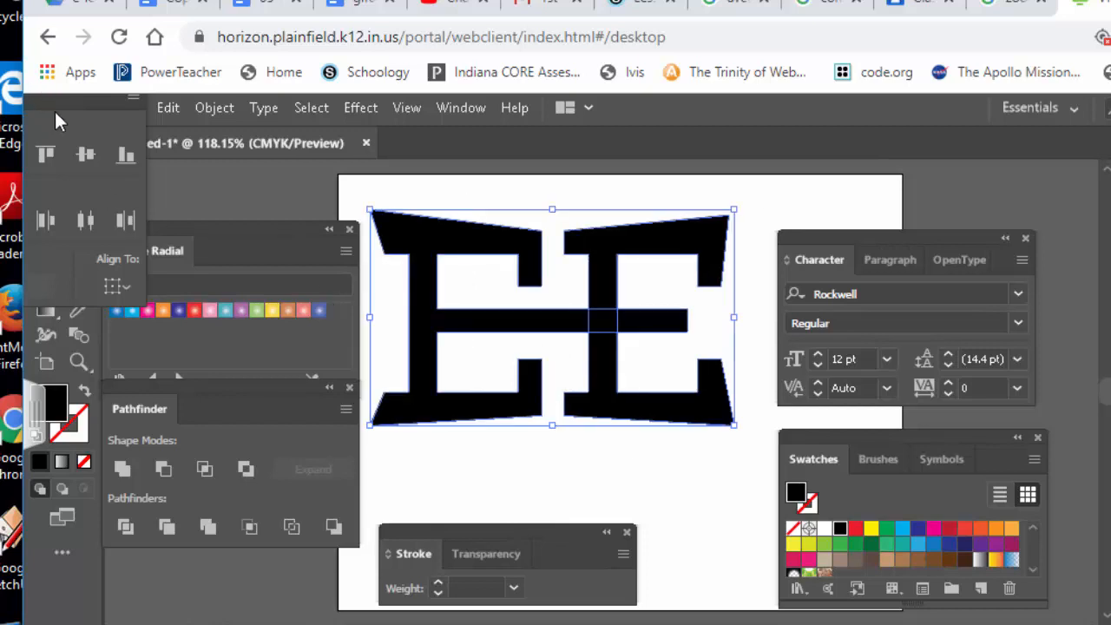
{"action": "left_click_drag", "start_coordinate": [44, 109], "coordinate": [643, 189]}
{"action": "left_click", "coordinate": [694, 167]}
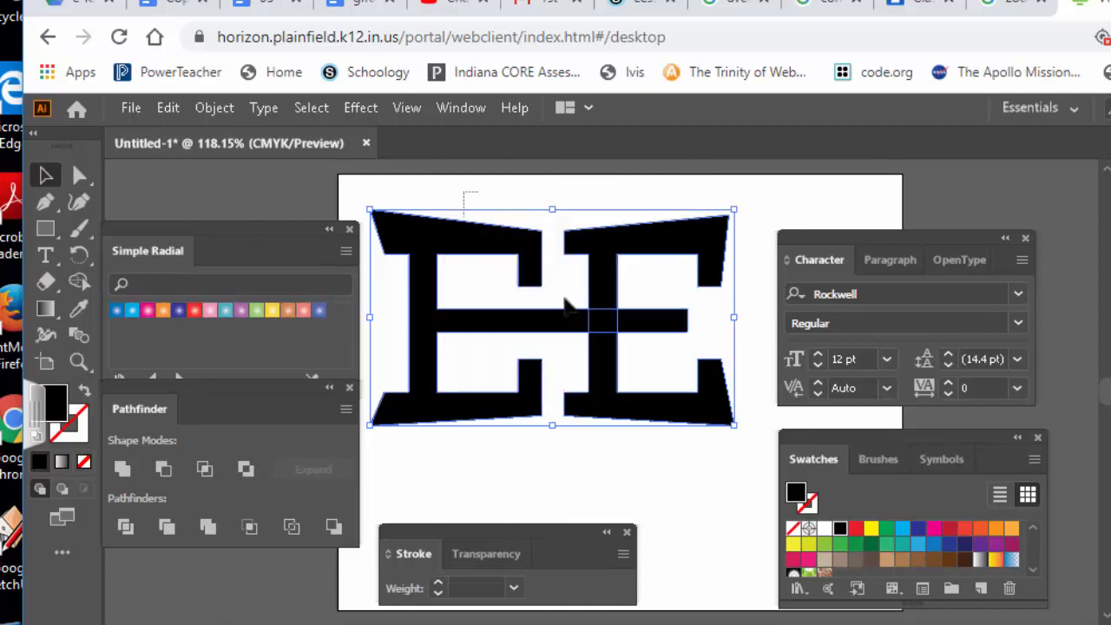
{"action": "left_click", "coordinate": [126, 473]}
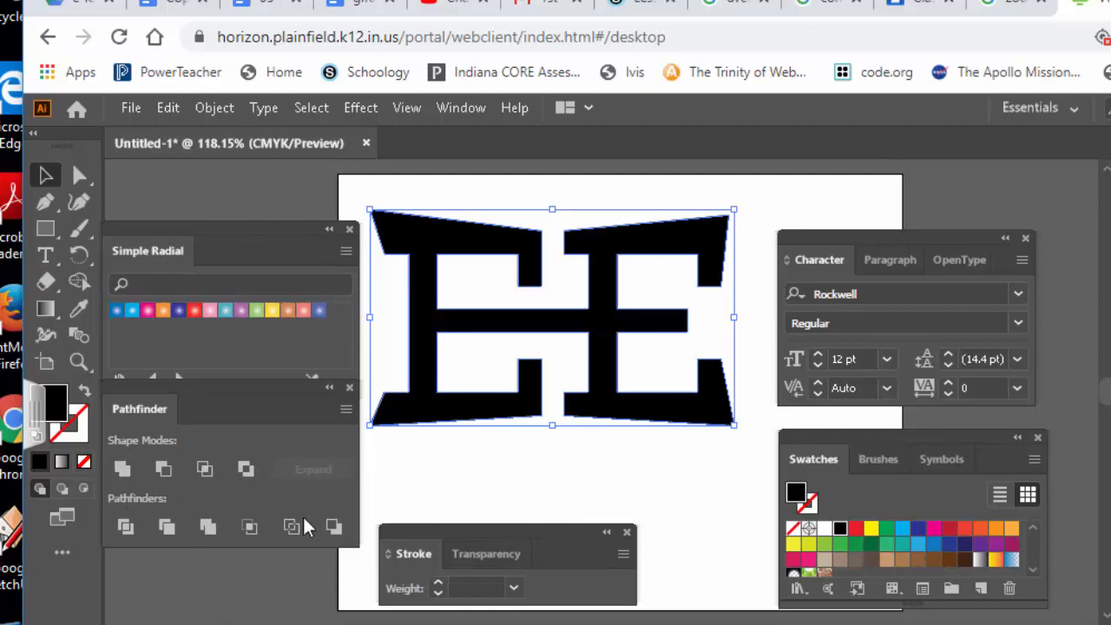
{"action": "left_click", "coordinate": [686, 474]}
{"action": "left_click_drag", "start_coordinate": [682, 417], "coordinate": [701, 408]}
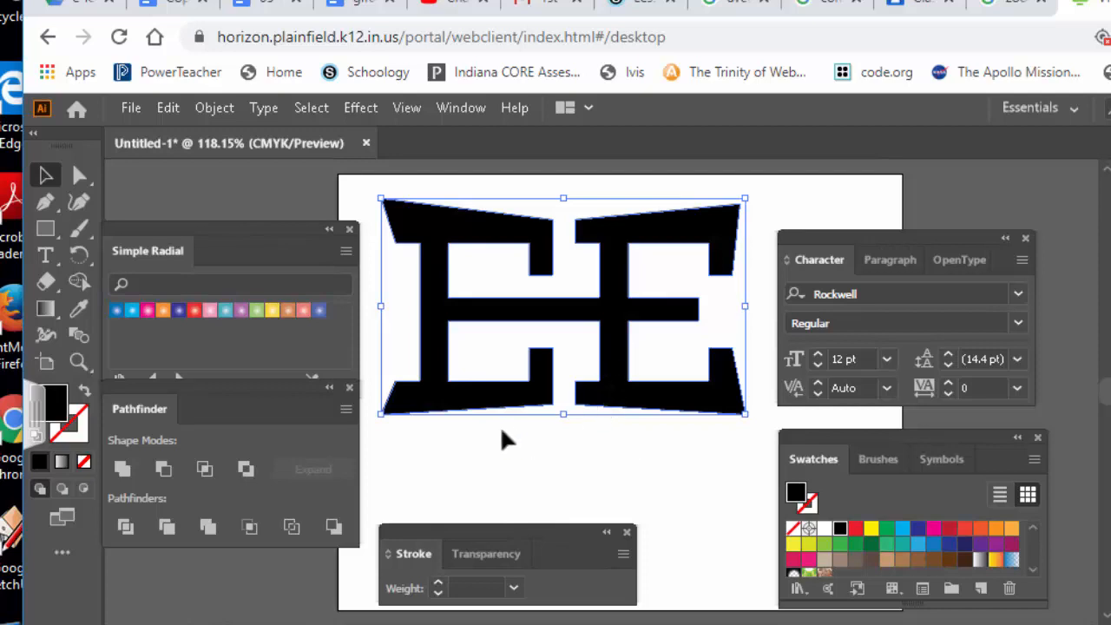
Fill the united EE shape with the red Simple Radial gradient and give it an 8 pt black stroke.
{"action": "left_click", "coordinate": [196, 312]}
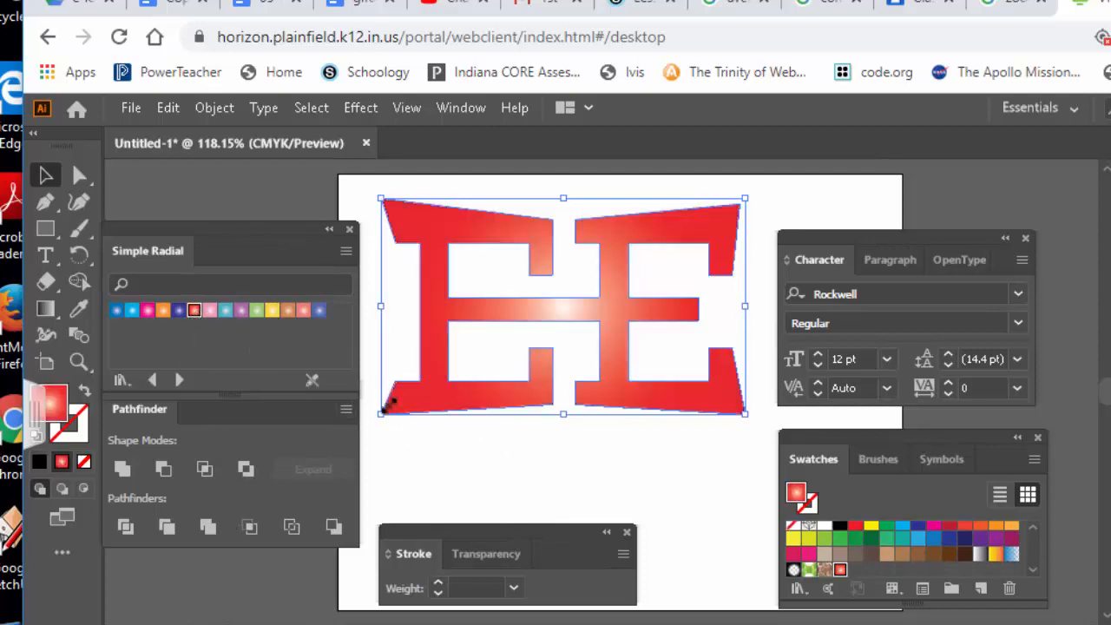
{"action": "left_click", "coordinate": [439, 586]}
{"action": "left_click", "coordinate": [438, 587]}
{"action": "left_click", "coordinate": [438, 586]}
{"action": "left_click", "coordinate": [438, 586]}
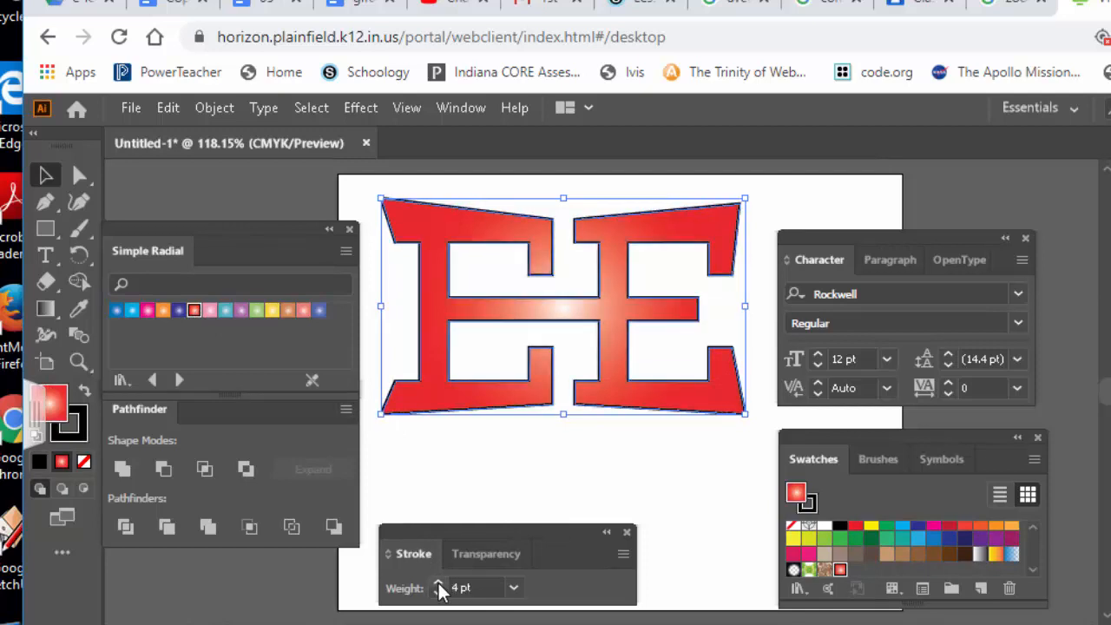
{"action": "left_click", "coordinate": [439, 586]}
{"action": "left_click", "coordinate": [439, 587]}
{"action": "left_click", "coordinate": [438, 586]}
{"action": "left_click", "coordinate": [636, 470]}
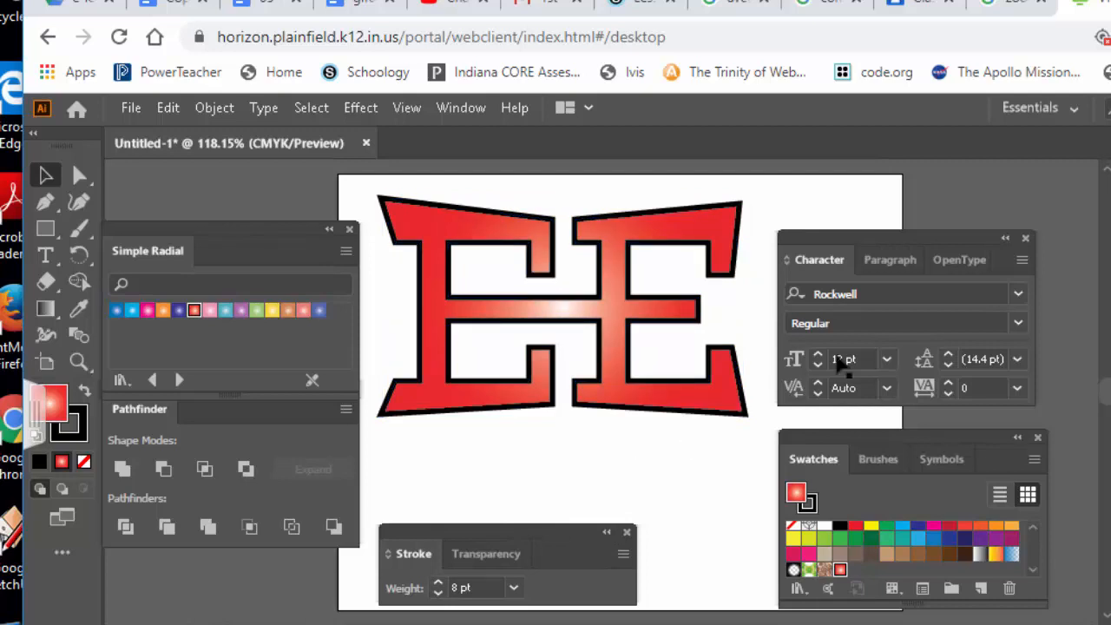
Move the Character, Swatches and Stroke panels outward to free the artboard area below the logo.
{"action": "left_click_drag", "start_coordinate": [867, 239], "coordinate": [911, 195]}
{"action": "left_click_drag", "start_coordinate": [886, 442], "coordinate": [918, 389]}
{"action": "mouse_move", "coordinate": [539, 543]}
{"action": "left_mouse_down"}
{"action": "mouse_move", "coordinate": [300, 552]}
{"action": "mouse_move", "coordinate": [270, 574]}
{"action": "mouse_move", "coordinate": [264, 557]}
{"action": "left_mouse_up"}
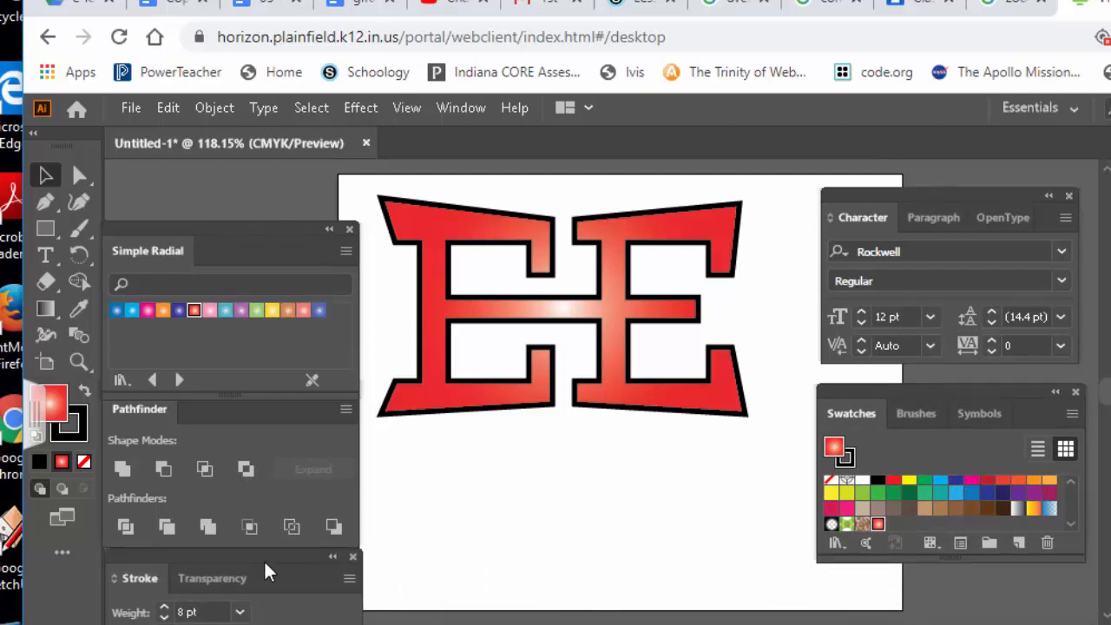
Add the point text SUPERMAN on the artboard below the EE logo.
{"action": "left_click", "coordinate": [45, 254]}
{"action": "left_click", "coordinate": [449, 510]}
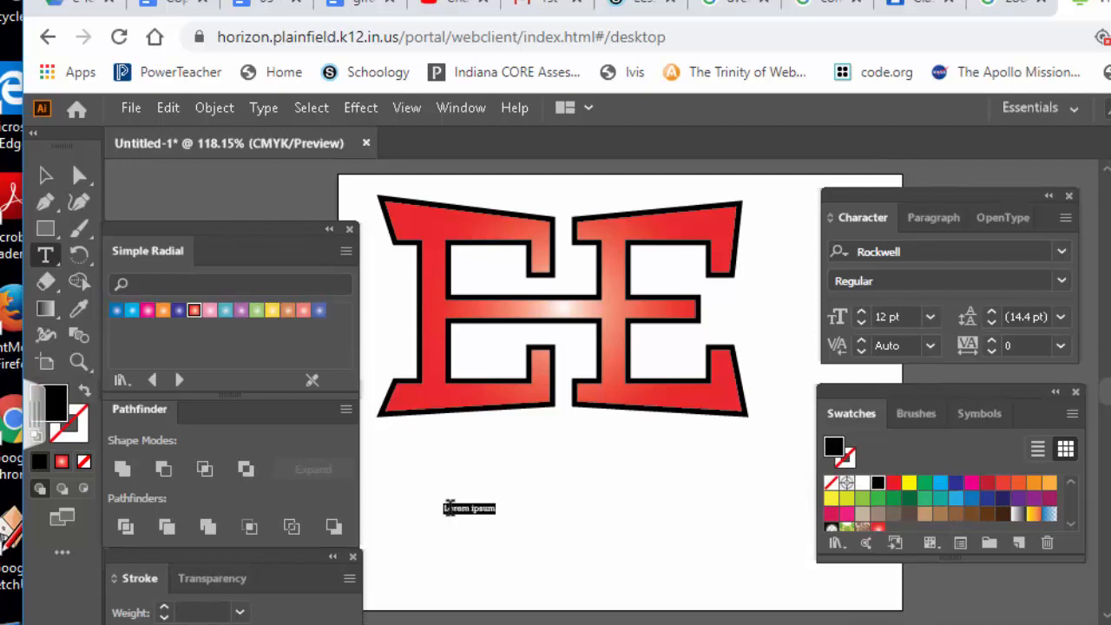
{"action": "type", "text": "a"}
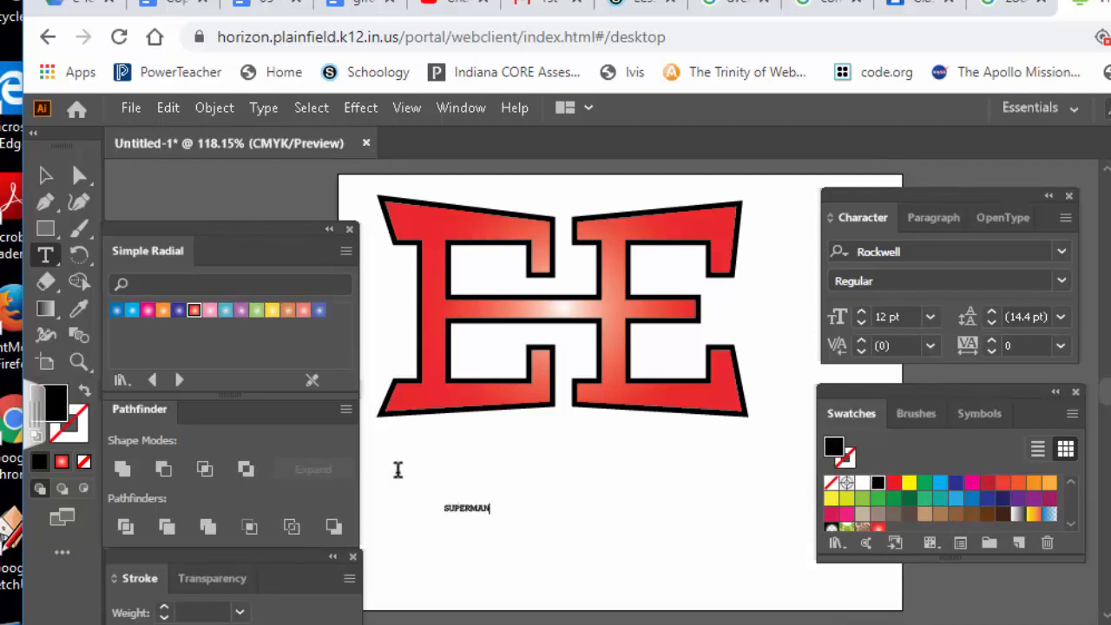
Scale the SUPERMAN text up to about 103 pt and position it centred beneath the EE logo.
{"action": "left_click", "coordinate": [46, 175]}
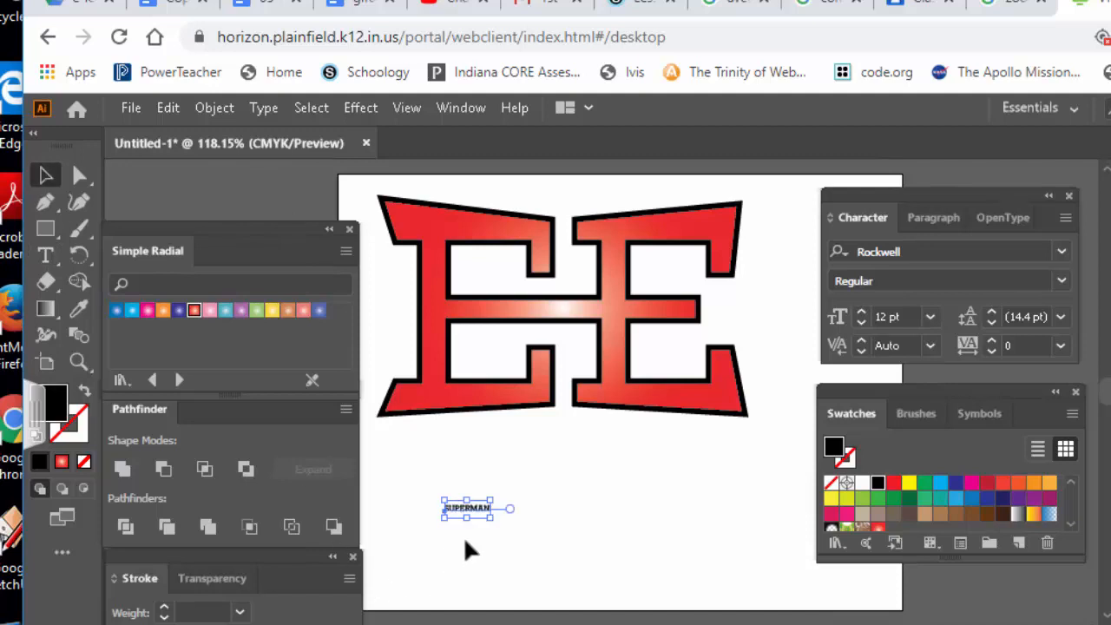
{"action": "left_click_drag", "start_coordinate": [493, 518], "coordinate": [728, 599]}
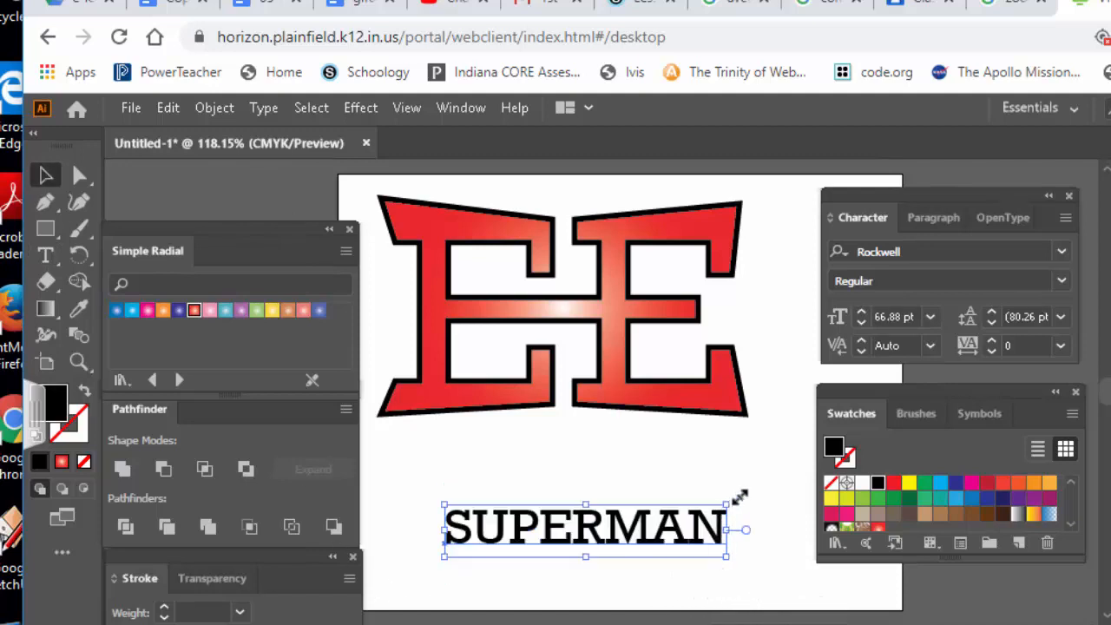
{"action": "left_click_drag", "start_coordinate": [739, 496], "coordinate": [803, 482]}
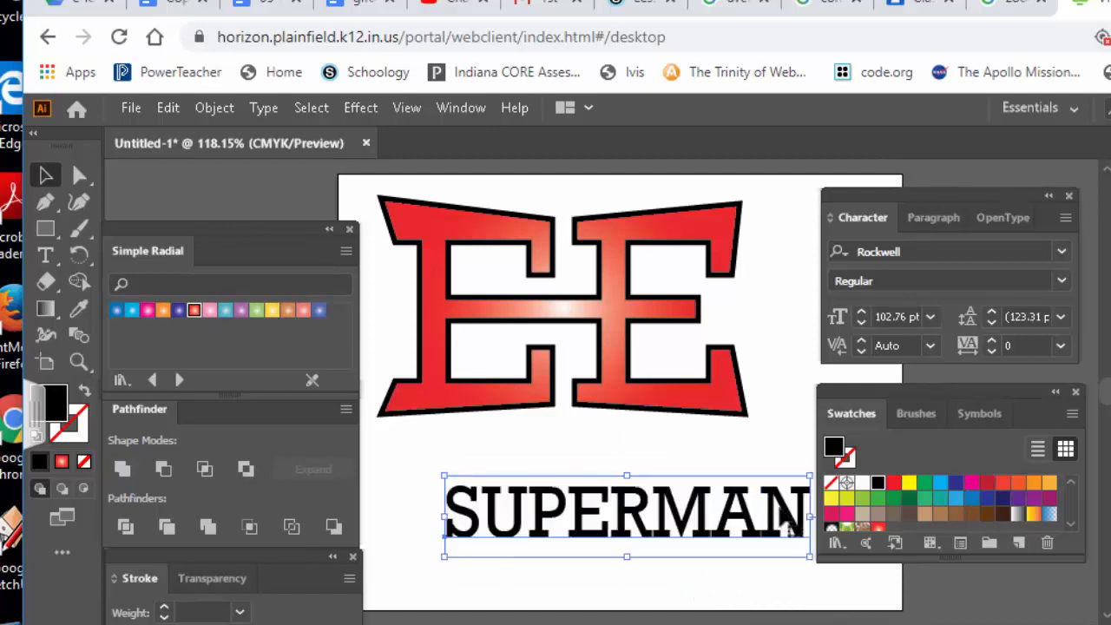
{"action": "left_click_drag", "start_coordinate": [786, 523], "coordinate": [726, 506]}
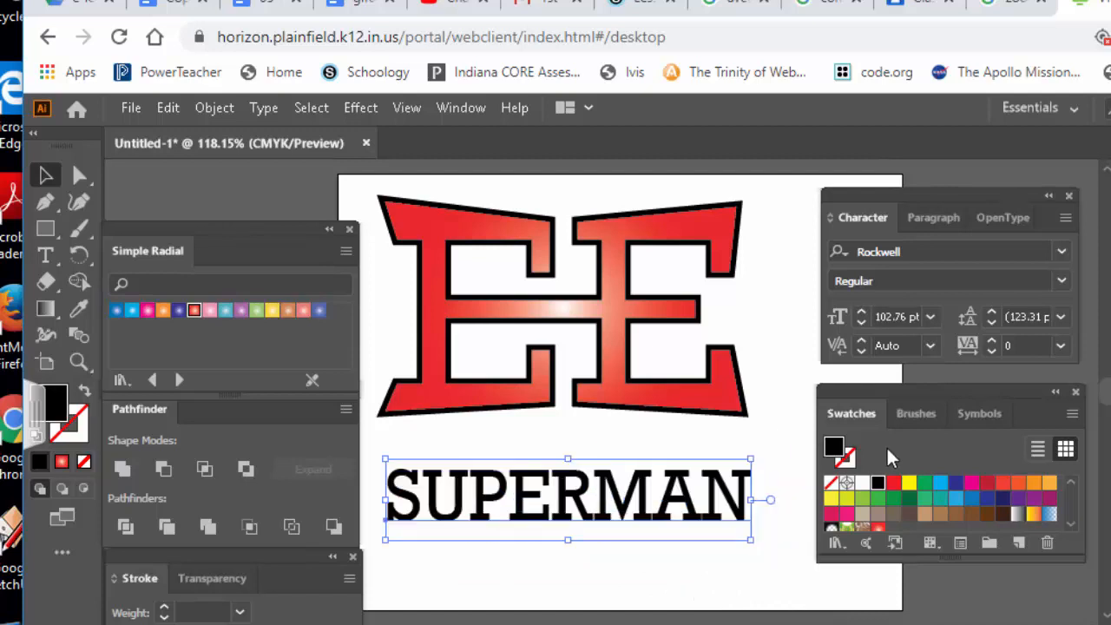
Set the font of the SUPERMAN text to Gill Sans Ultra Bold.
{"action": "left_click", "coordinate": [1061, 251]}
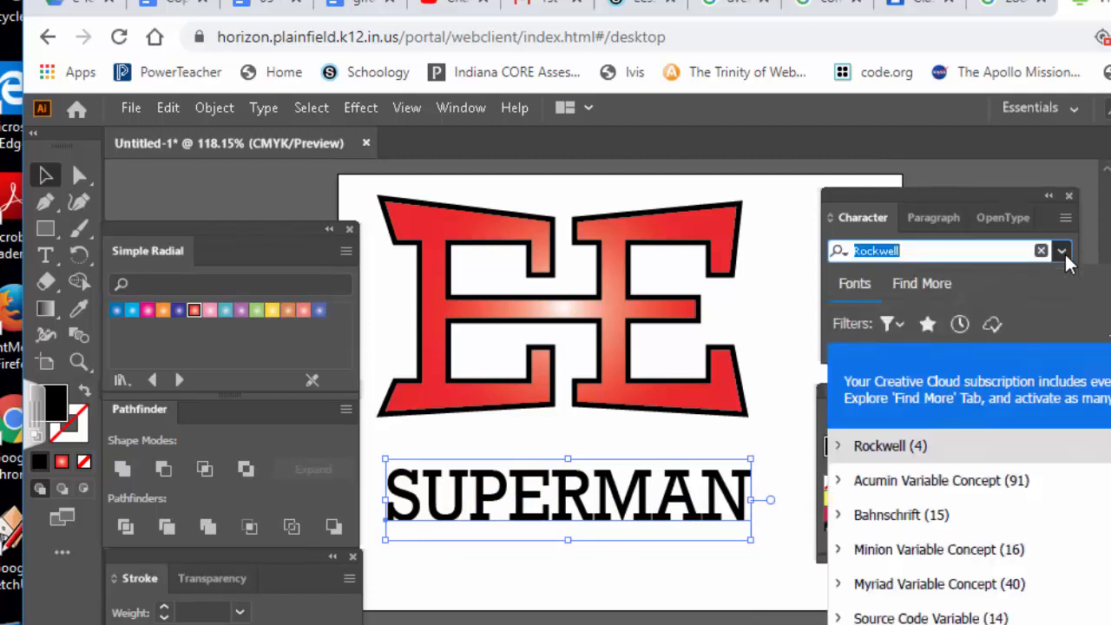
{"action": "scroll", "coordinate": [988, 530], "scroll_direction": "down", "scroll_amount": 5}
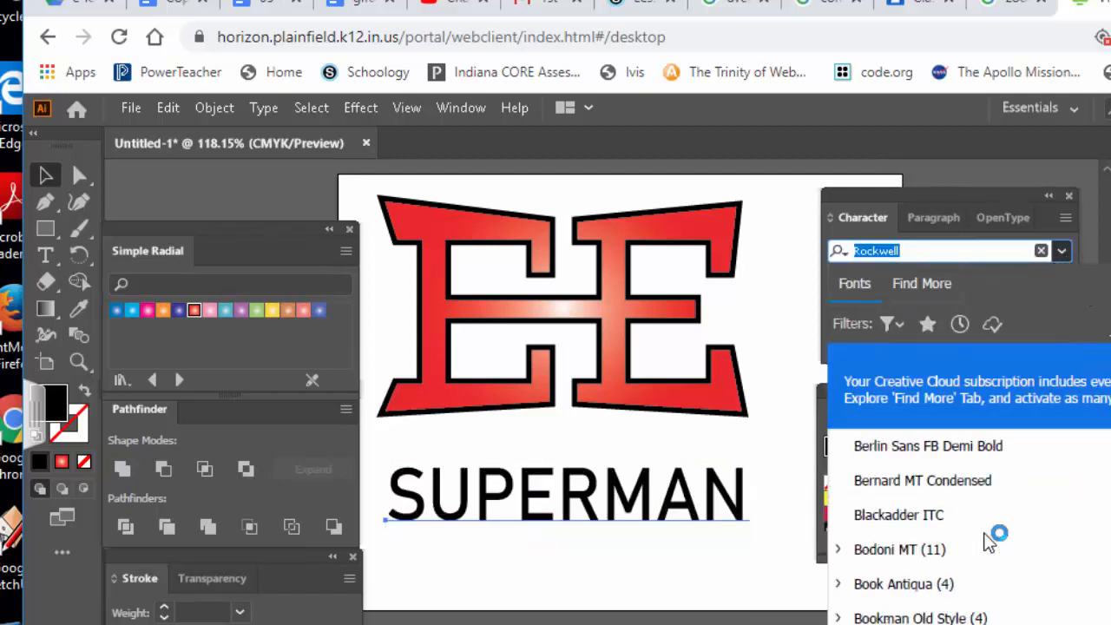
{"action": "scroll", "coordinate": [990, 543], "scroll_direction": "up", "scroll_amount": 1}
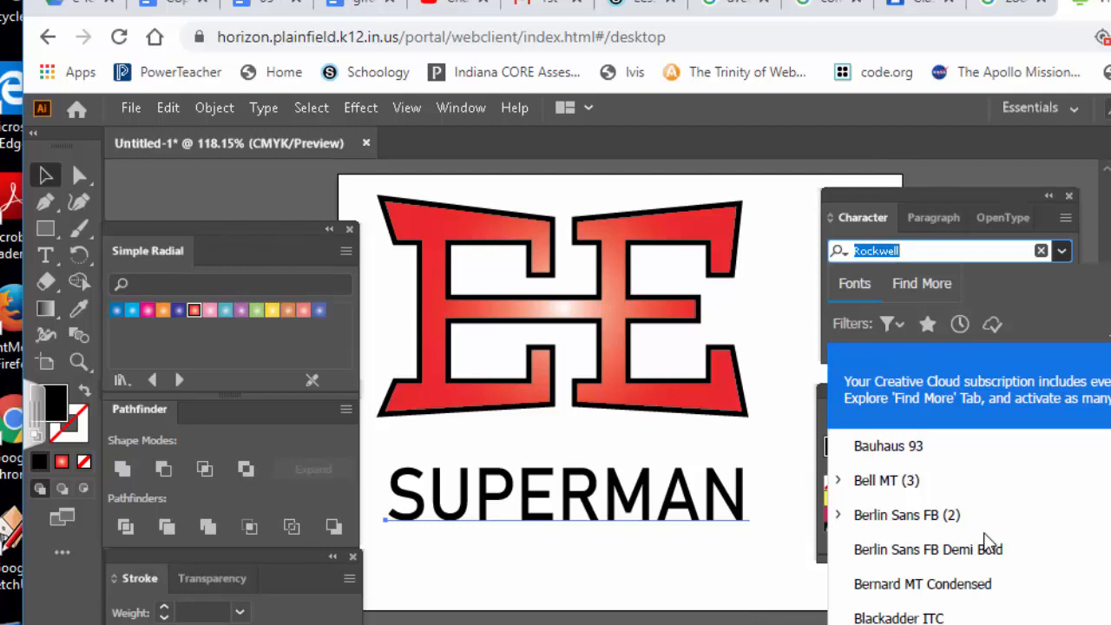
{"action": "scroll", "coordinate": [989, 542], "scroll_direction": "down", "scroll_amount": 1}
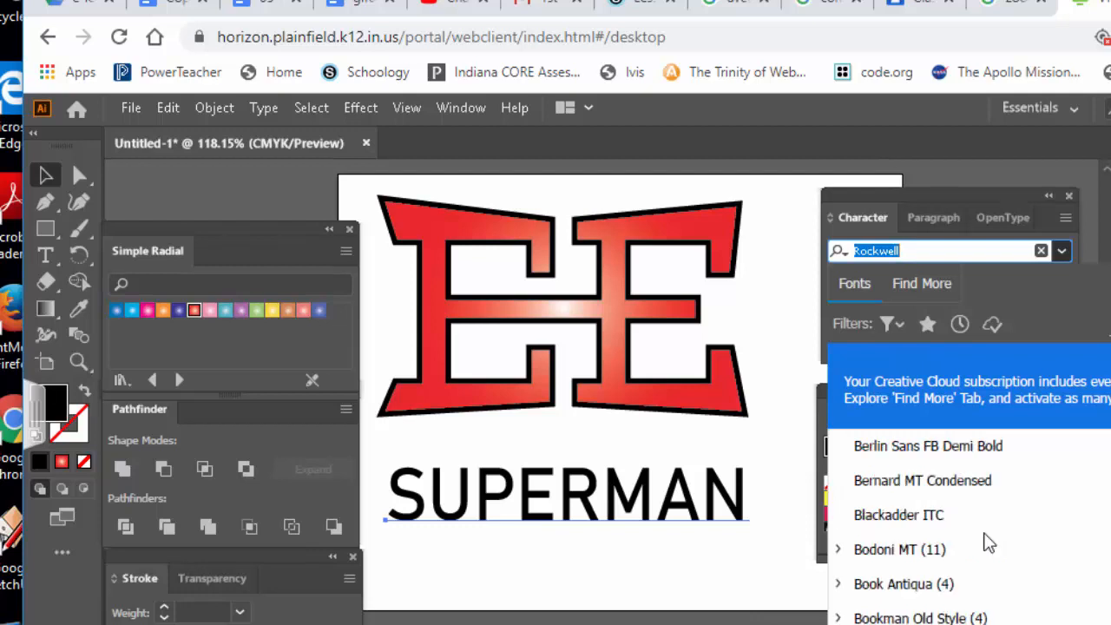
{"action": "scroll", "coordinate": [988, 543], "scroll_direction": "down", "scroll_amount": 3}
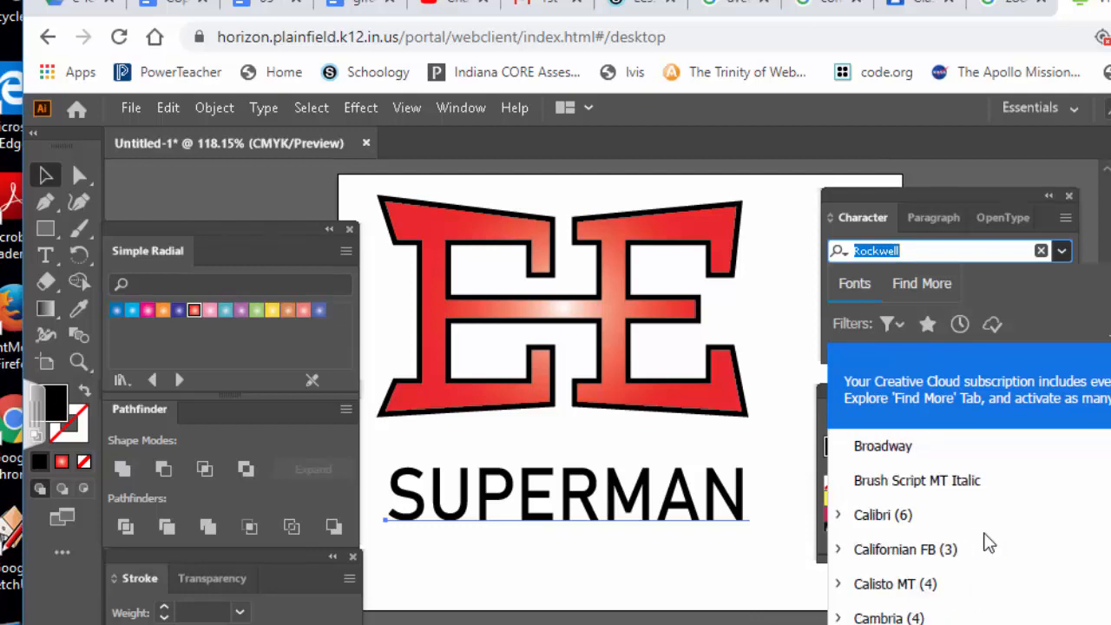
{"action": "scroll", "coordinate": [988, 543], "scroll_direction": "down", "scroll_amount": 5}
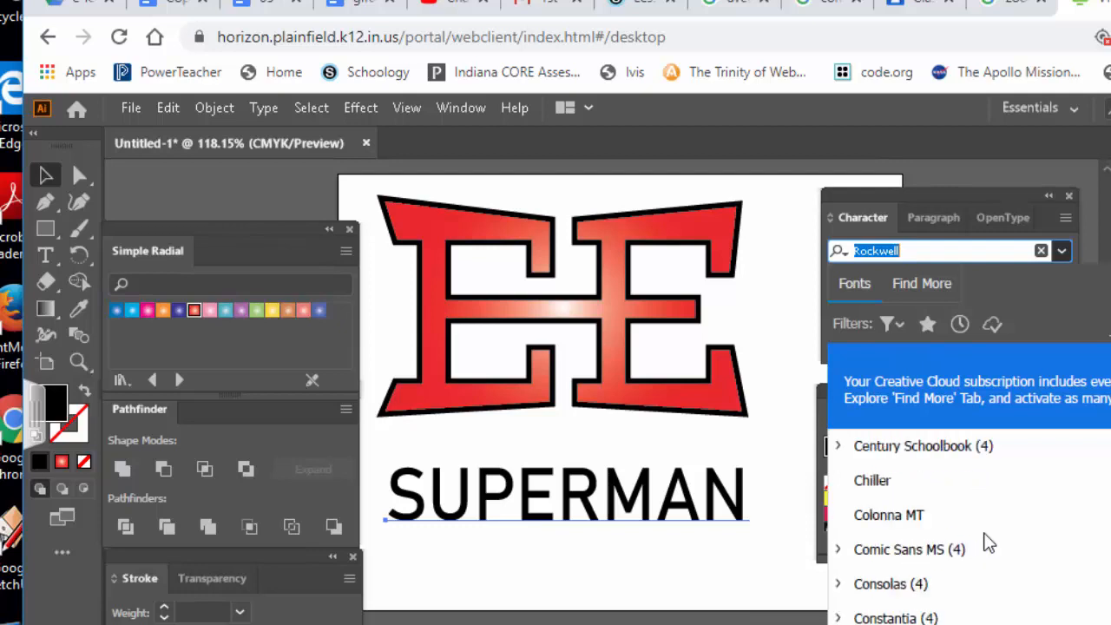
{"action": "scroll", "coordinate": [988, 542], "scroll_direction": "down", "scroll_amount": 8}
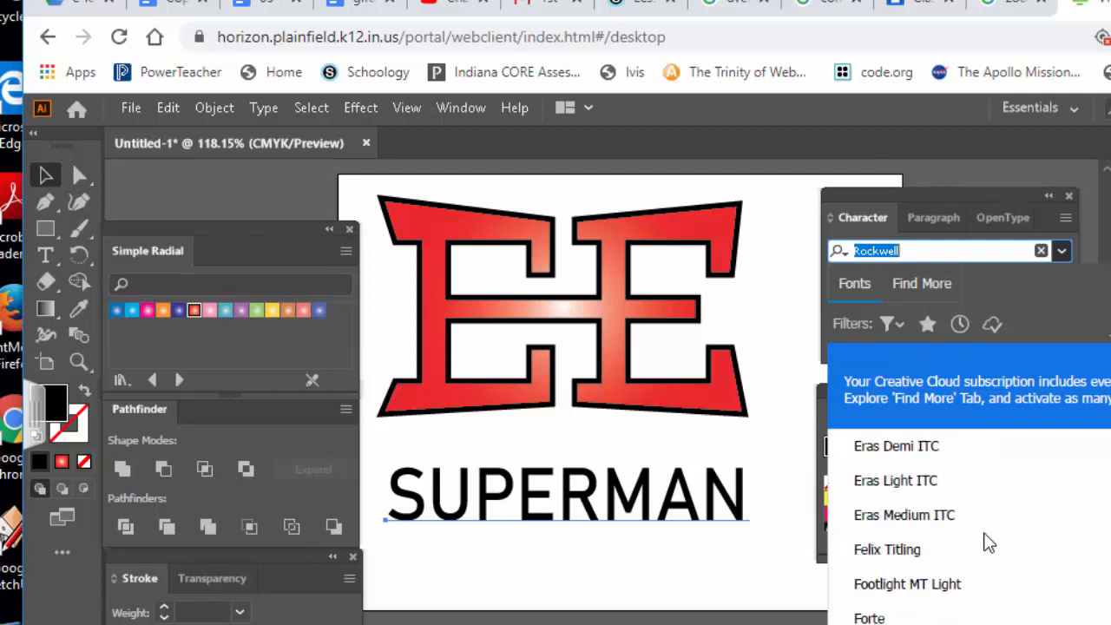
{"action": "scroll", "coordinate": [988, 542], "scroll_direction": "down", "scroll_amount": 3}
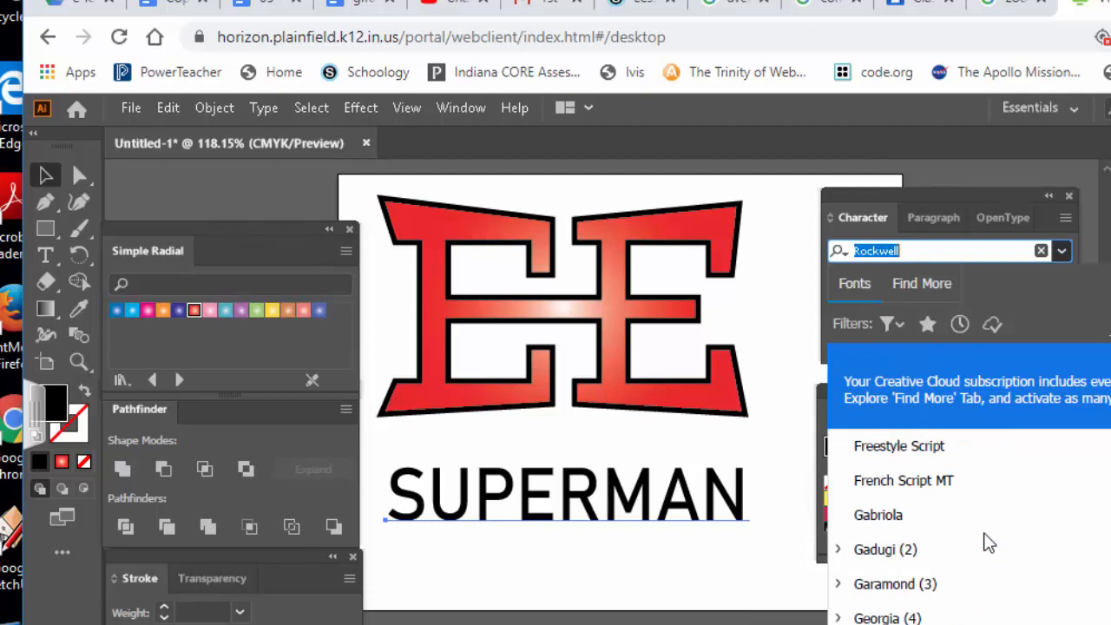
{"action": "scroll", "coordinate": [988, 543], "scroll_direction": "down", "scroll_amount": 2}
{"action": "scroll", "coordinate": [988, 543], "scroll_direction": "down", "scroll_amount": 1}
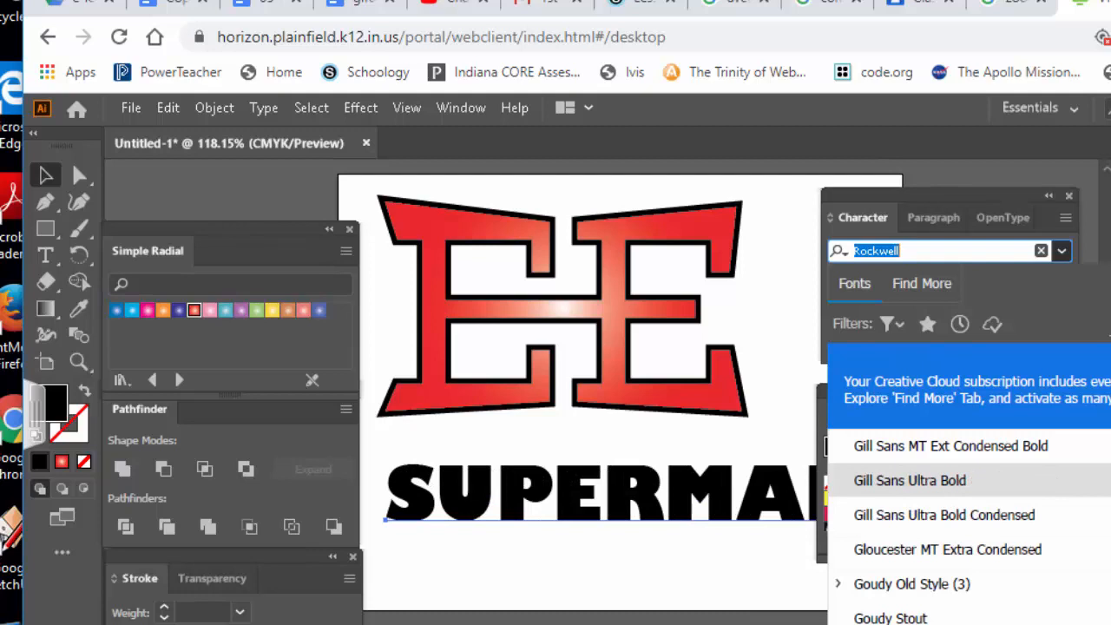
{"action": "scroll", "coordinate": [1018, 538], "scroll_direction": "down", "scroll_amount": 3}
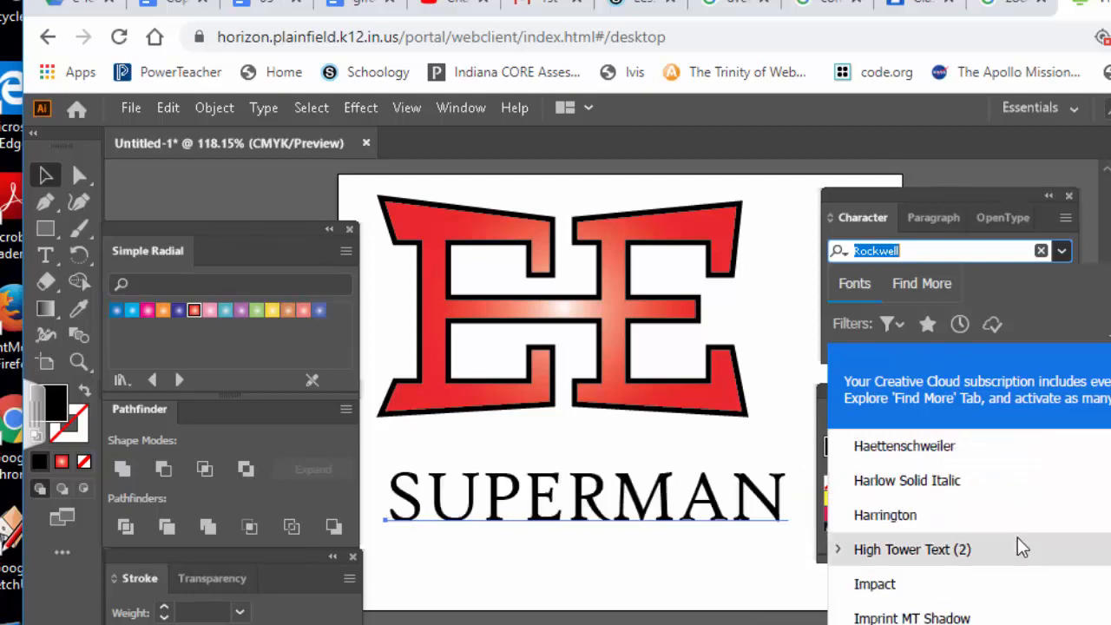
{"action": "scroll", "coordinate": [1017, 537], "scroll_direction": "down", "scroll_amount": 5}
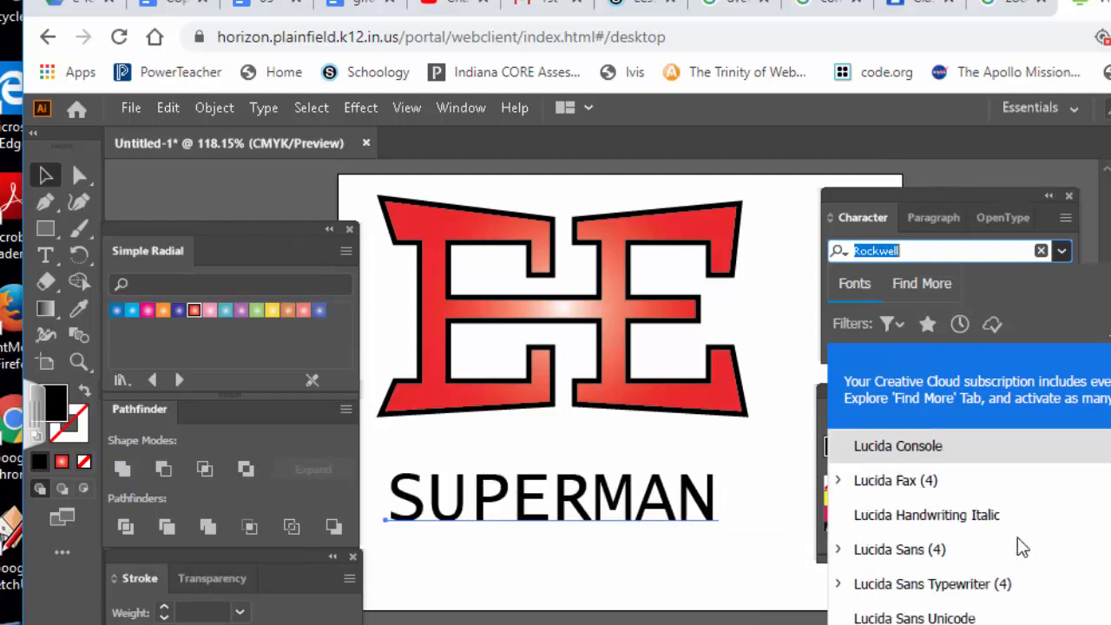
{"action": "scroll", "coordinate": [1018, 537], "scroll_direction": "down", "scroll_amount": 3}
{"action": "scroll", "coordinate": [1018, 537], "scroll_direction": "down", "scroll_amount": 1}
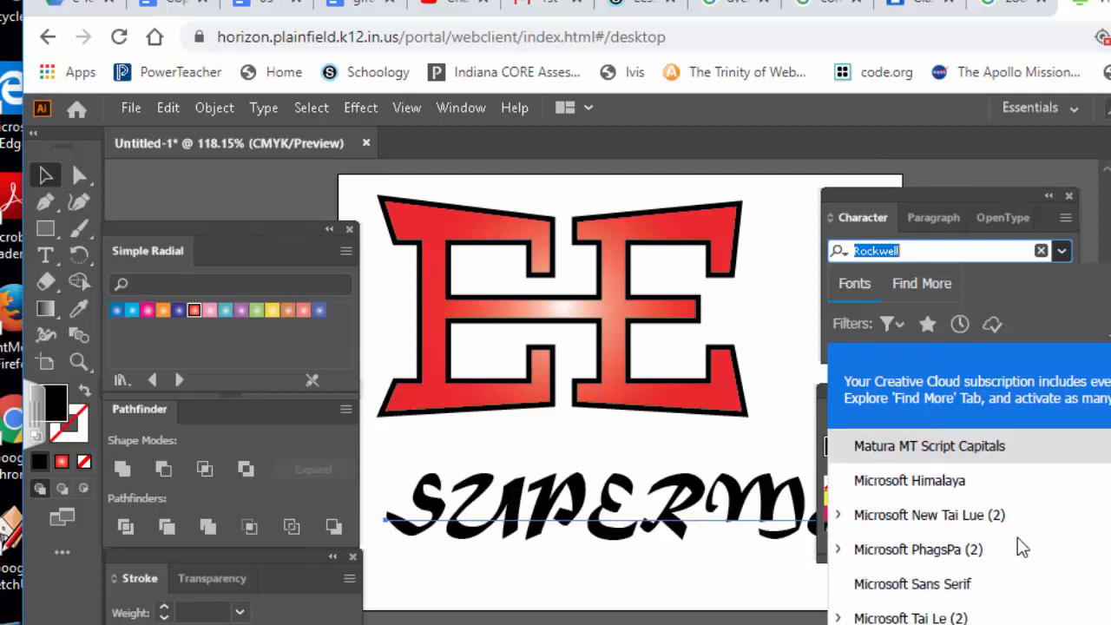
{"action": "scroll", "coordinate": [1018, 537], "scroll_direction": "down", "scroll_amount": 2}
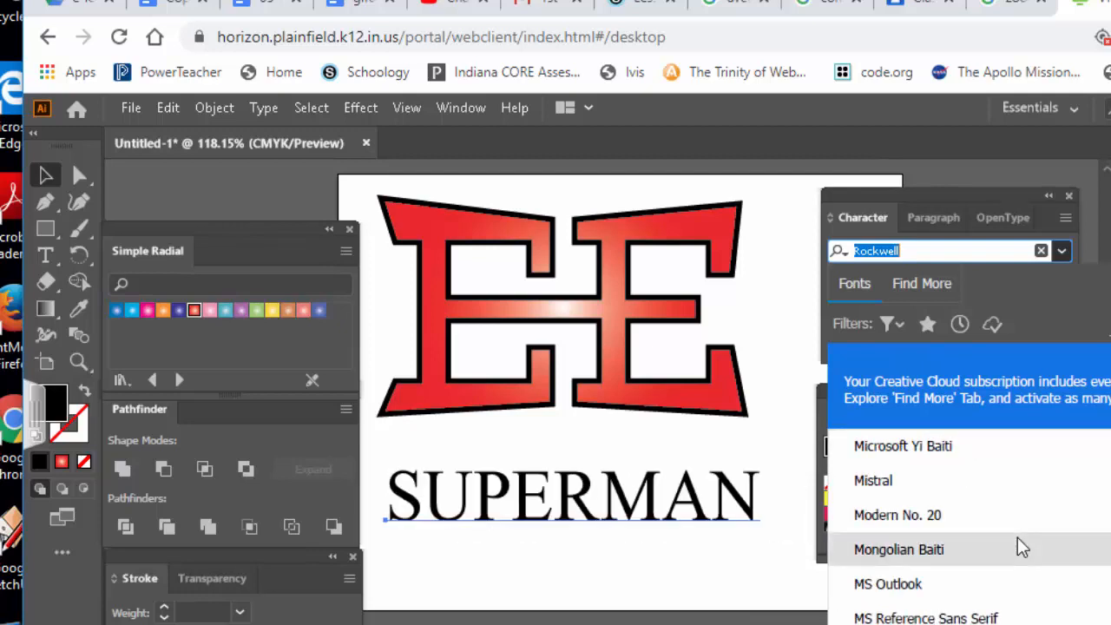
{"action": "scroll", "coordinate": [1017, 538], "scroll_direction": "down", "scroll_amount": 2}
{"action": "scroll", "coordinate": [1018, 537], "scroll_direction": "up", "scroll_amount": 1}
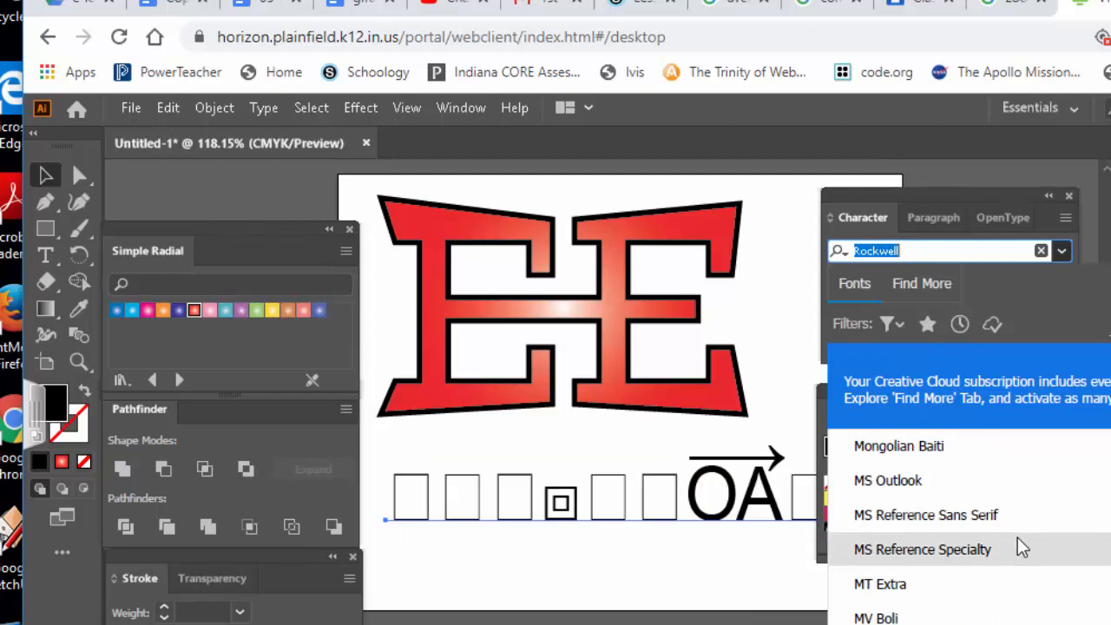
{"action": "scroll", "coordinate": [1042, 544], "scroll_direction": "up", "scroll_amount": 12}
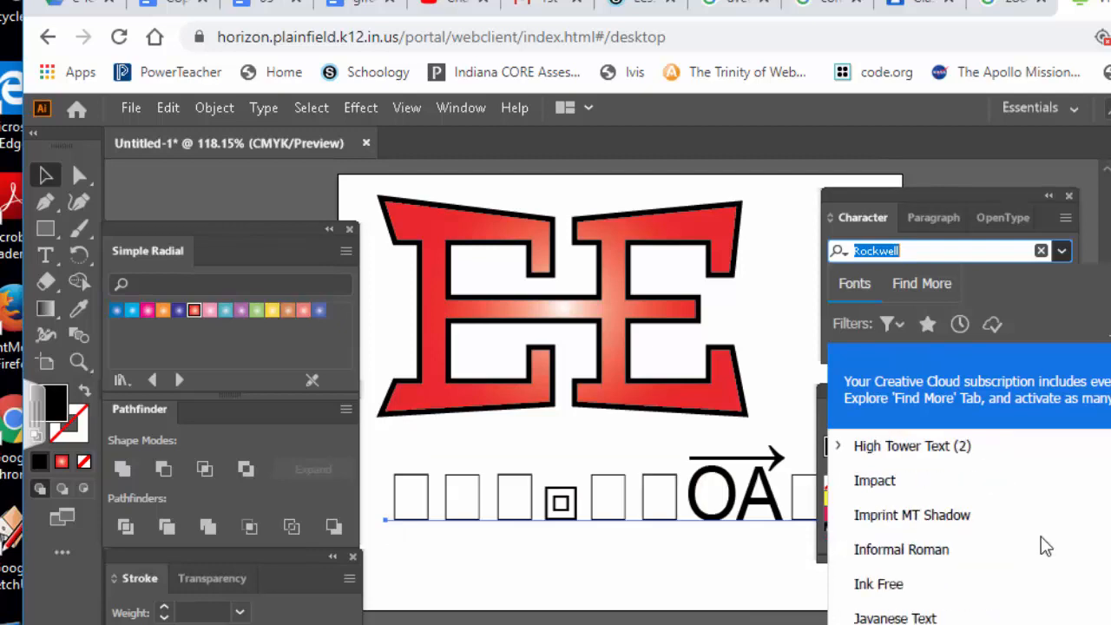
{"action": "scroll", "coordinate": [1046, 547], "scroll_direction": "up", "scroll_amount": 3}
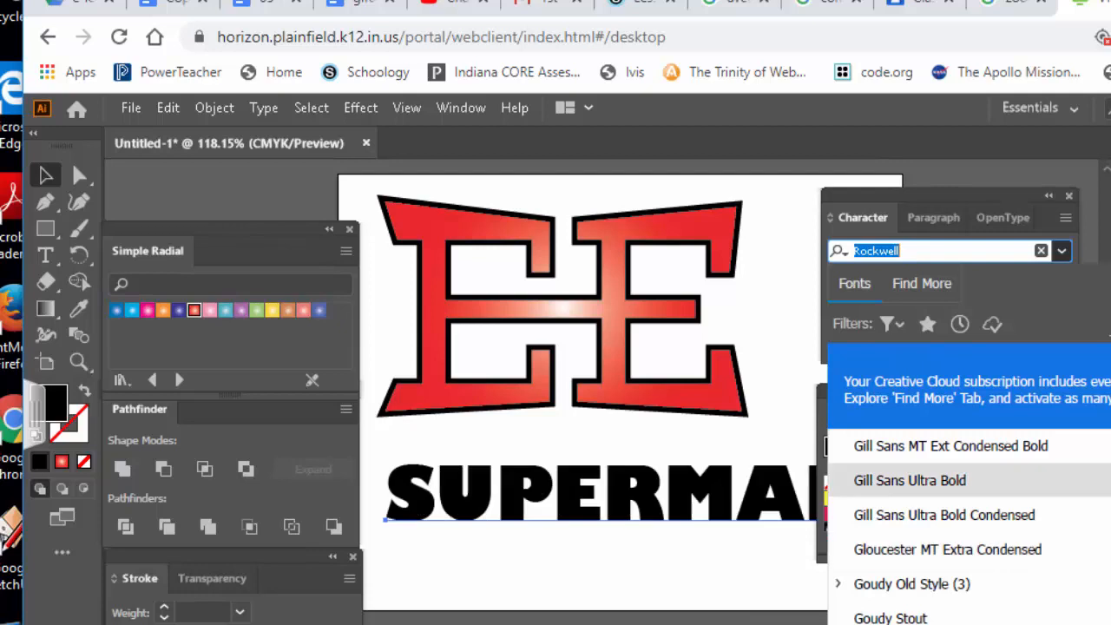
{"action": "key", "text": "Return"}
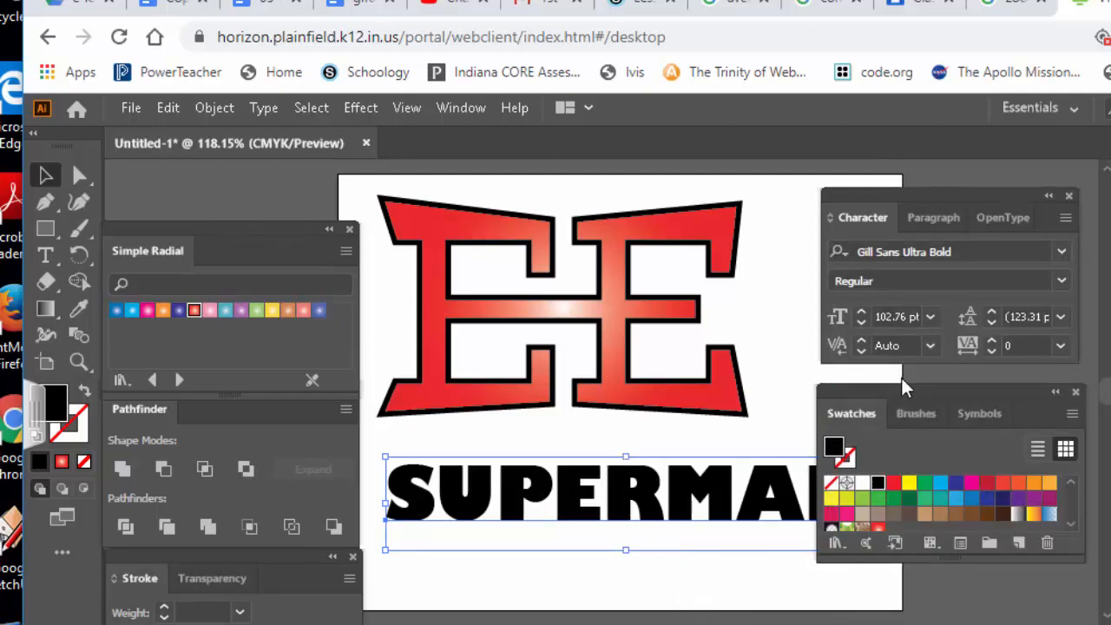
Move the Swatches panel off the artboard, convert the SUPERMAN text to outlines and ungroup its letters.
{"action": "left_click_drag", "start_coordinate": [909, 396], "coordinate": [984, 417]}
{"action": "right_click", "coordinate": [683, 512]}
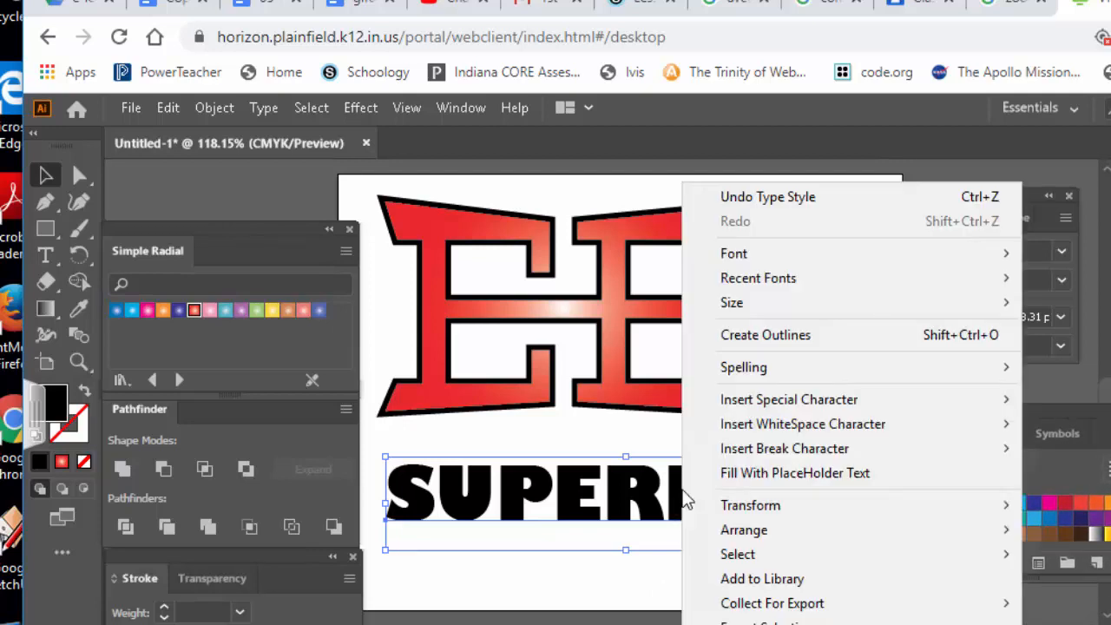
{"action": "left_click", "coordinate": [827, 339]}
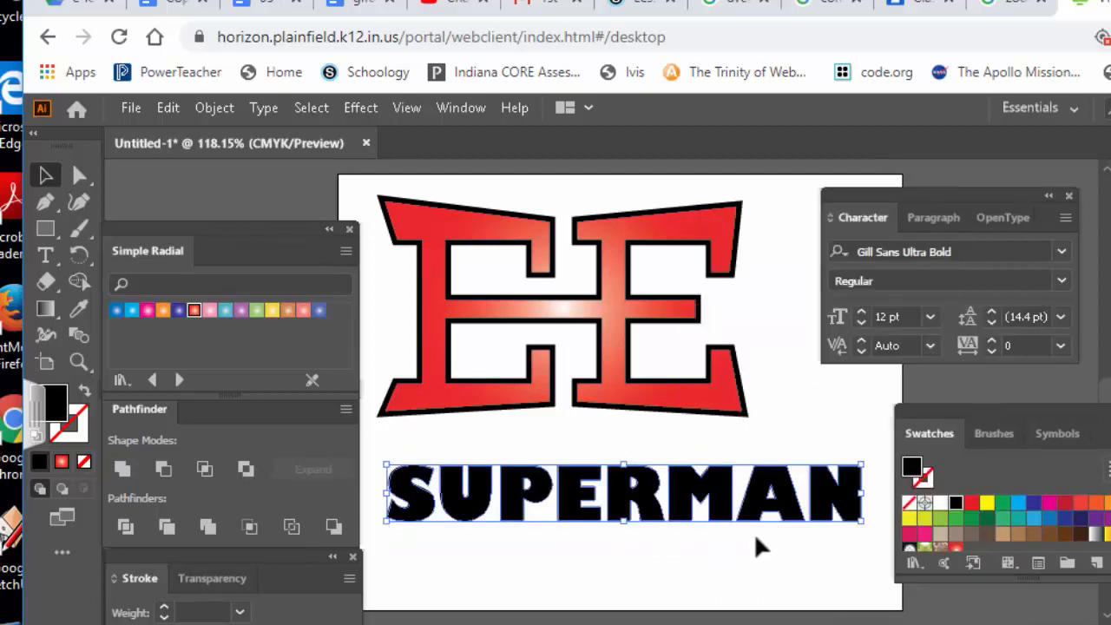
{"action": "right_click", "coordinate": [720, 500]}
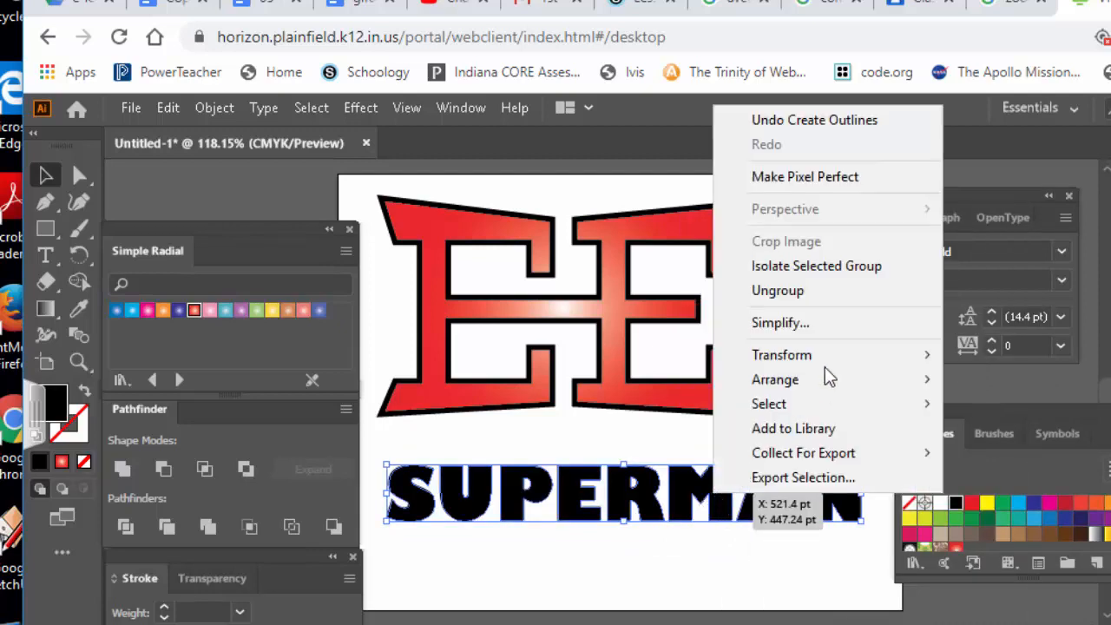
{"action": "left_click", "coordinate": [831, 292]}
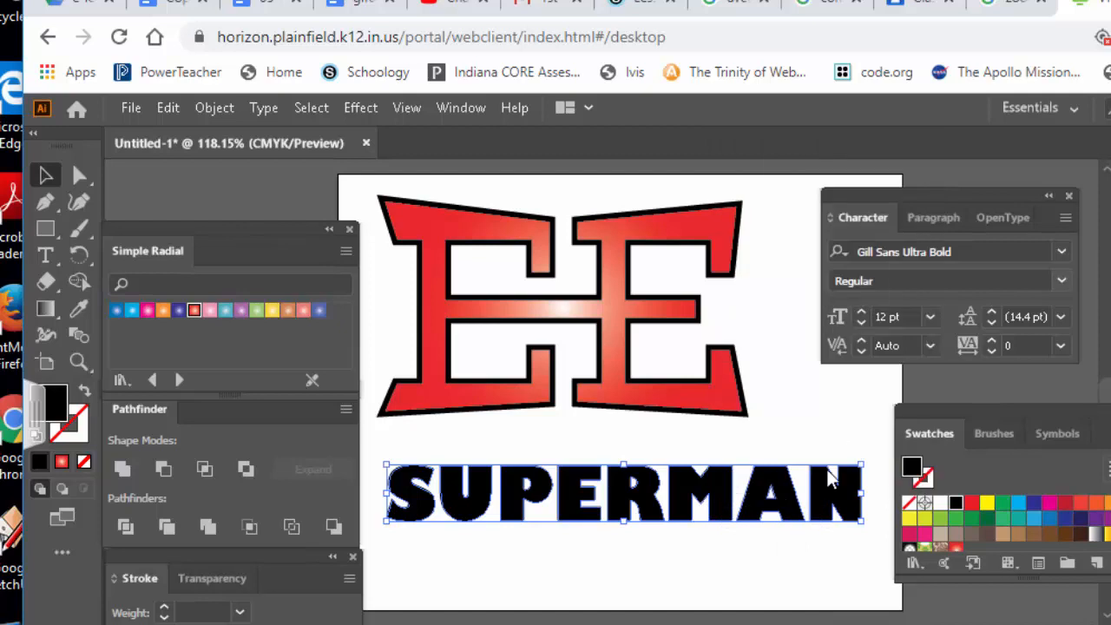
{"action": "left_click", "coordinate": [721, 565]}
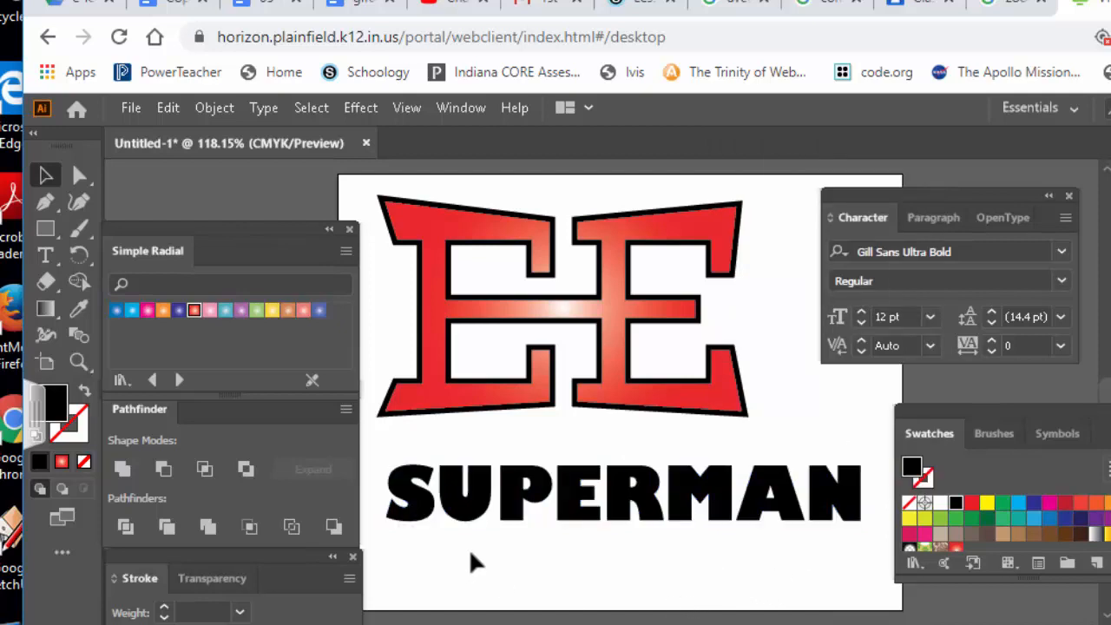
Stretch the letter S so it extends above and below the other letters and slightly wider to its left.
{"action": "left_click", "coordinate": [410, 514]}
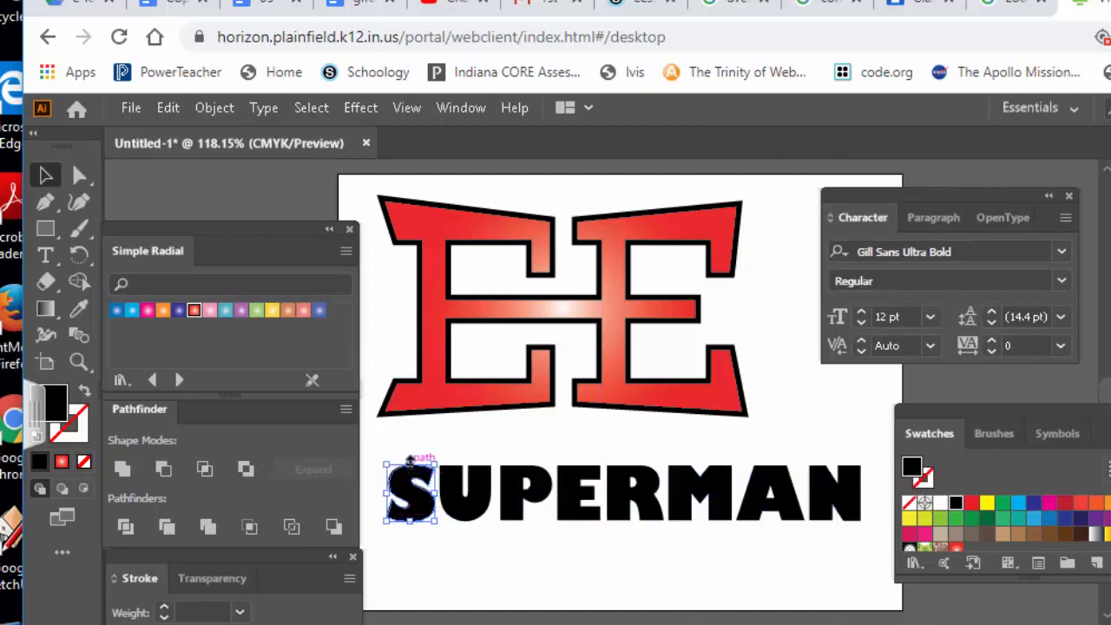
{"action": "left_click_drag", "start_coordinate": [411, 465], "coordinate": [413, 434]}
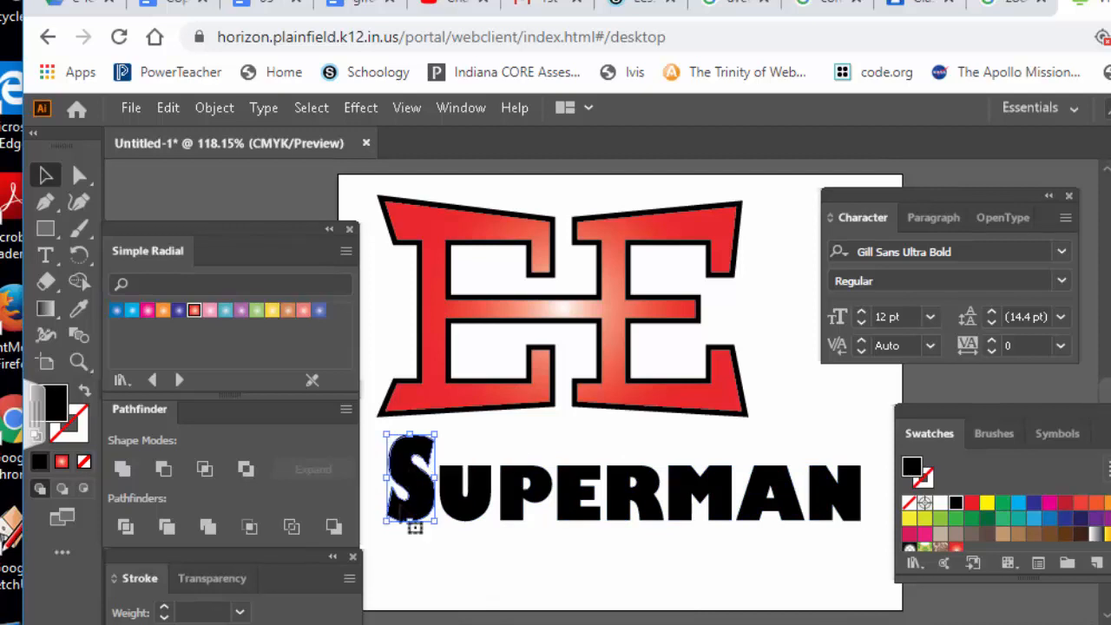
{"action": "left_click_drag", "start_coordinate": [410, 525], "coordinate": [408, 549]}
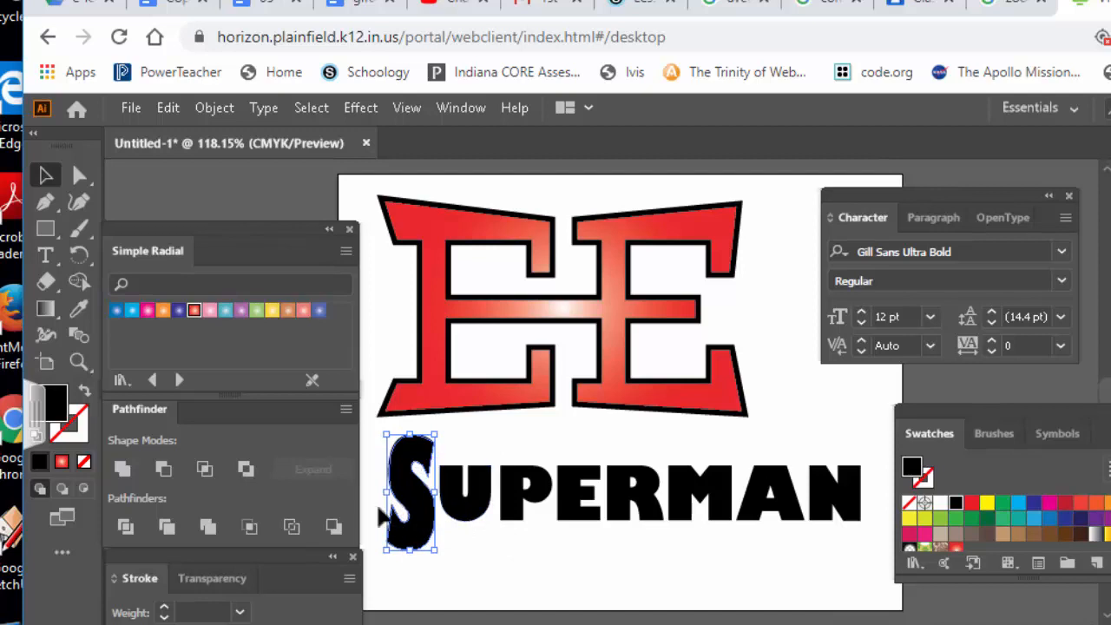
{"action": "left_click_drag", "start_coordinate": [379, 496], "coordinate": [366, 497]}
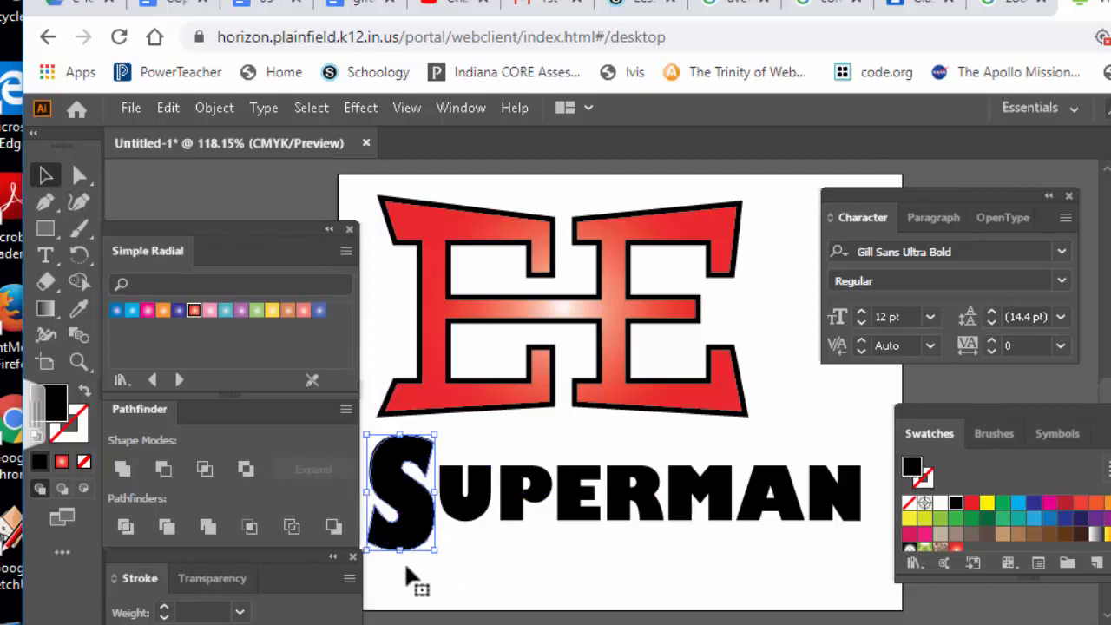
Pull the anchor points at the S's upper end across the other letters, forming a bar that ends flush with the N's right edge.
{"action": "left_click", "coordinate": [80, 176]}
{"action": "left_click_drag", "start_coordinate": [432, 488], "coordinate": [838, 450]}
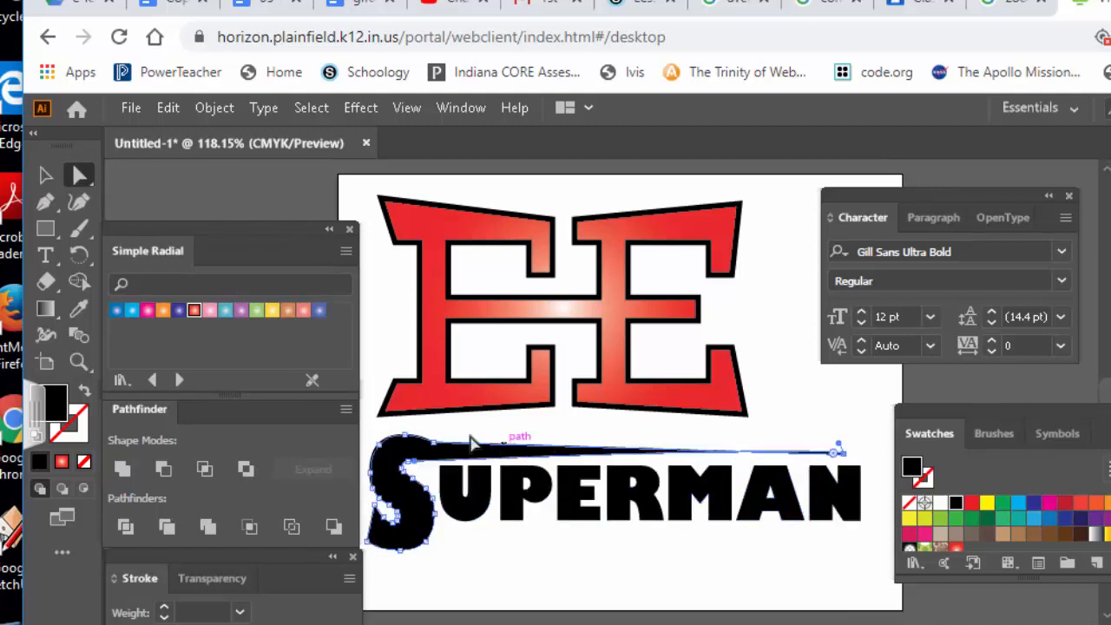
{"action": "left_click_drag", "start_coordinate": [441, 452], "coordinate": [841, 446]}
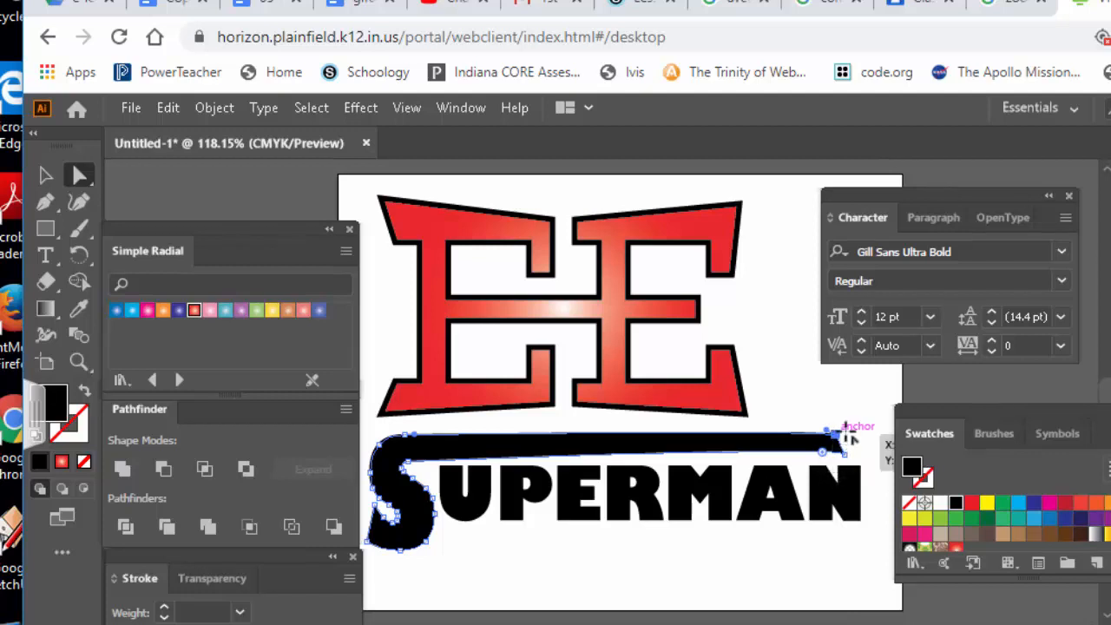
{"action": "left_click_drag", "start_coordinate": [841, 432], "coordinate": [859, 452]}
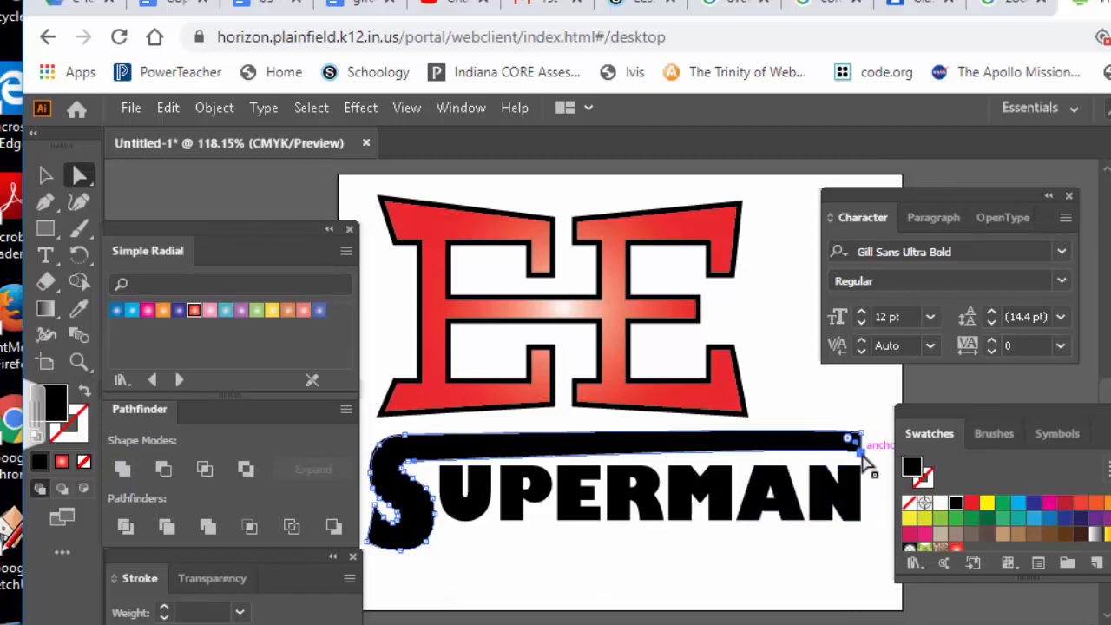
{"action": "left_click_drag", "start_coordinate": [860, 453], "coordinate": [861, 437]}
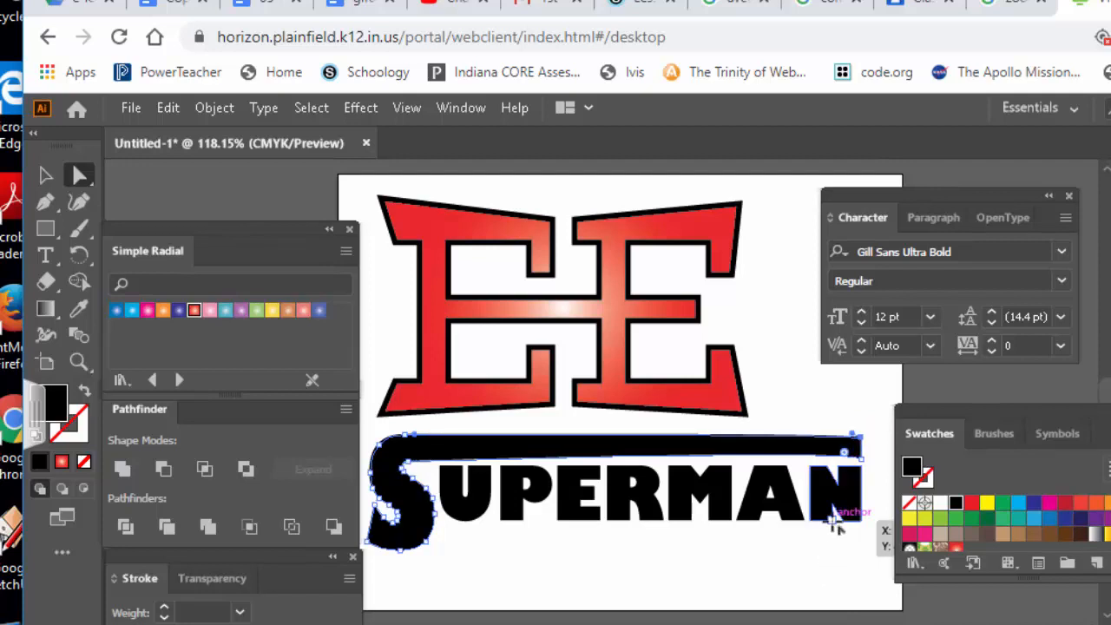
Lengthen the N's left stem down to the S's base level and draw a thin black rectangle beneath the letters from the U to that stem.
{"action": "left_click_drag", "start_coordinate": [834, 520], "coordinate": [810, 548]}
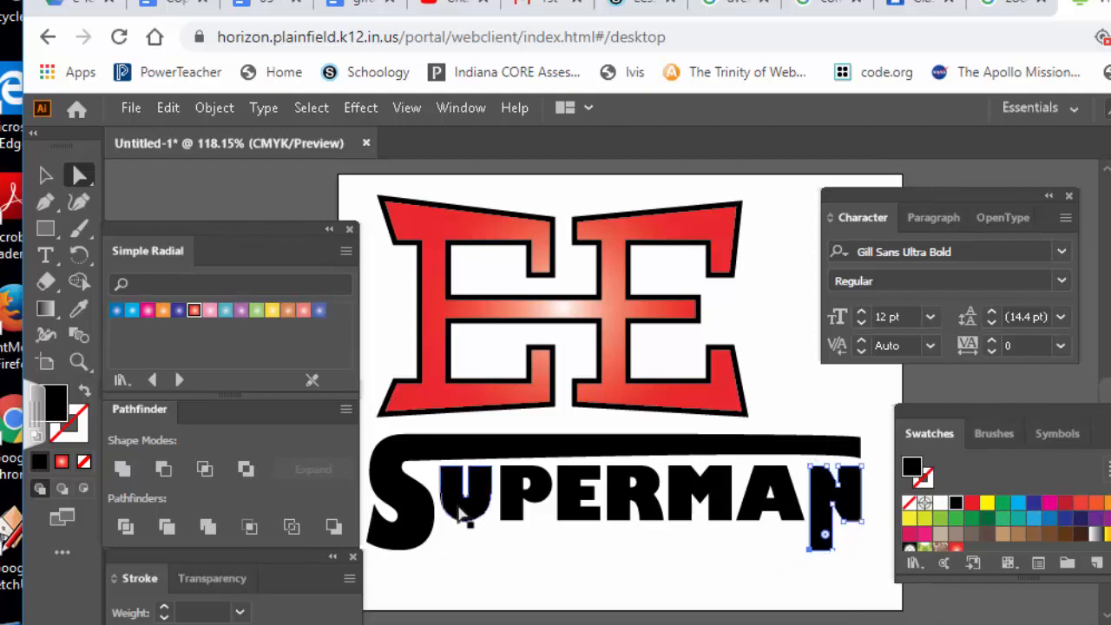
{"action": "left_click", "coordinate": [46, 235]}
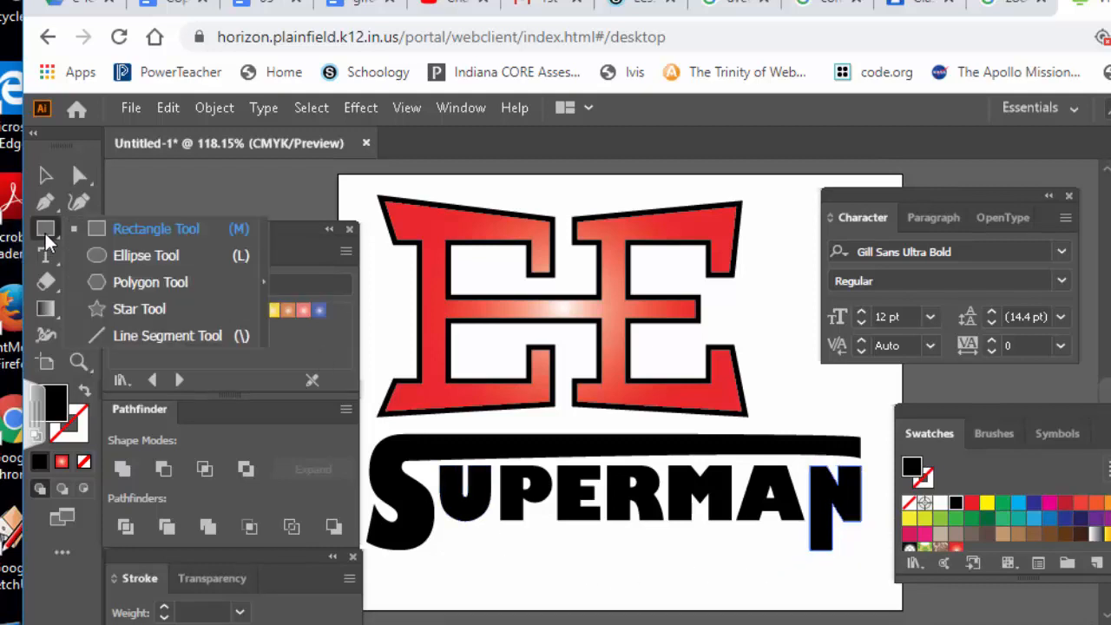
{"action": "left_click", "coordinate": [110, 228]}
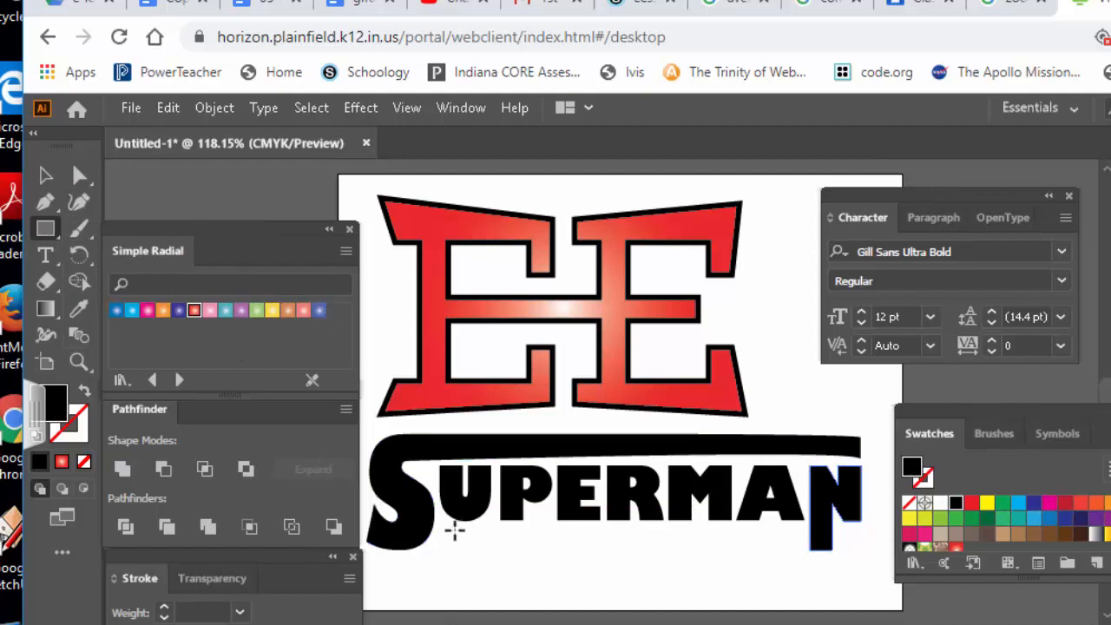
{"action": "mouse_move", "coordinate": [455, 532]}
{"action": "left_mouse_down"}
{"action": "mouse_move", "coordinate": [766, 563]}
{"action": "mouse_move", "coordinate": [819, 551]}
{"action": "left_mouse_up"}
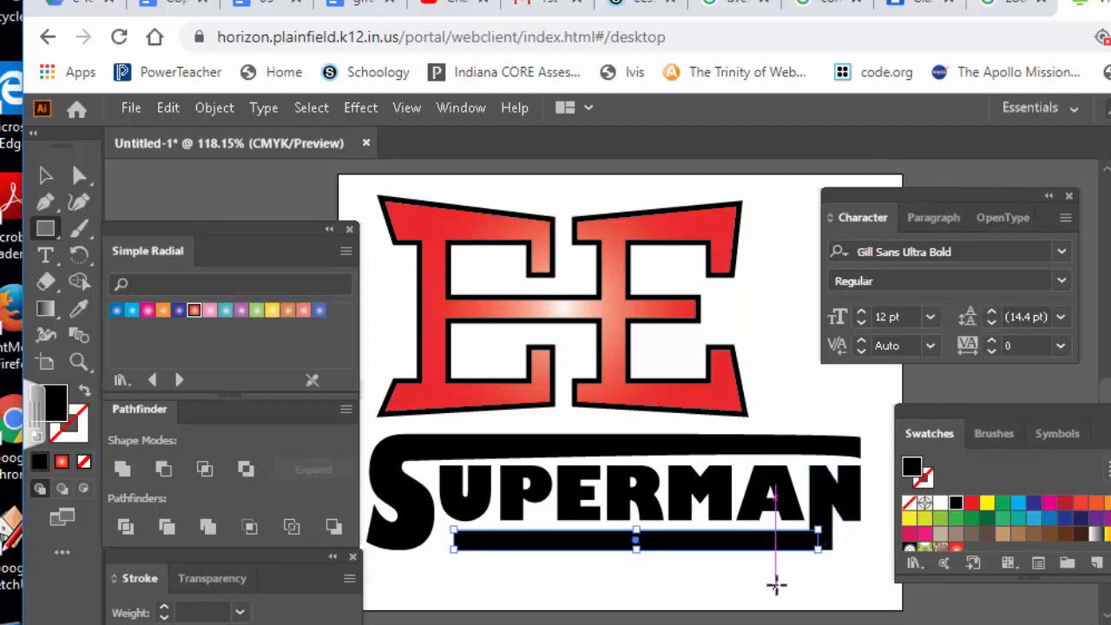
{"action": "key", "text": "v"}
{"action": "left_click", "coordinate": [787, 562]}
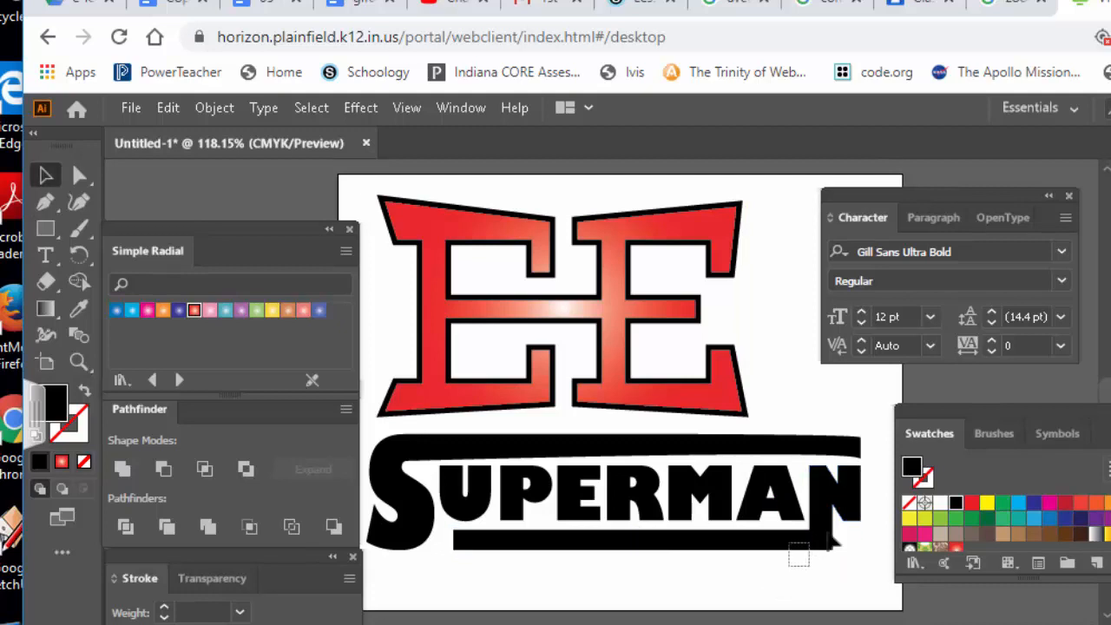
Unite the letter N with the black bar beneath the letters into a single shape.
{"action": "left_click", "coordinate": [806, 545]}
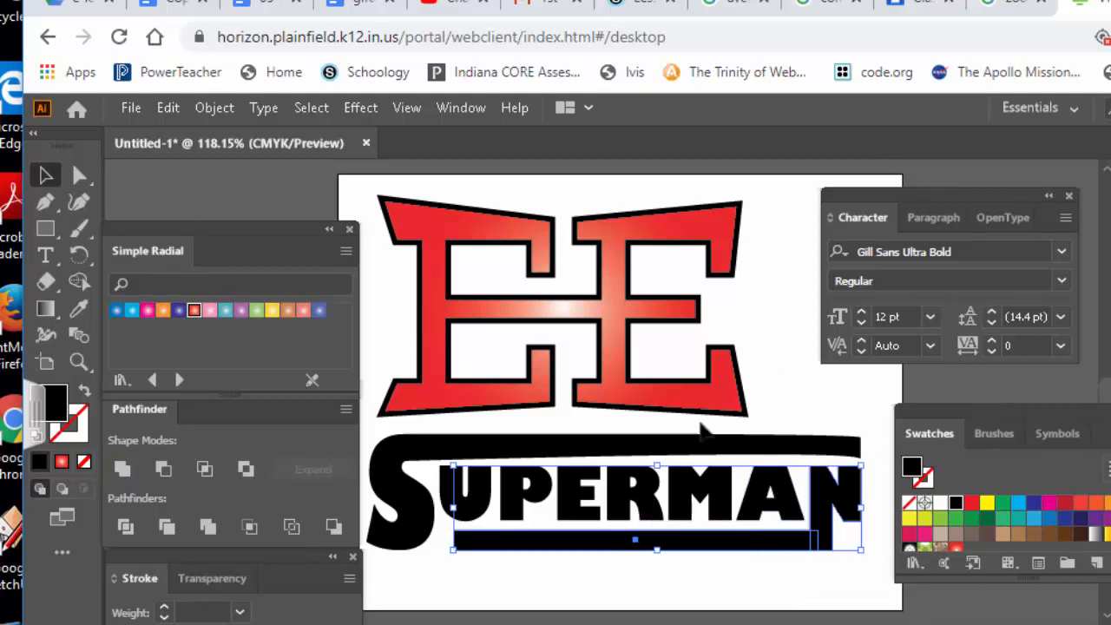
{"action": "left_click", "coordinate": [122, 470]}
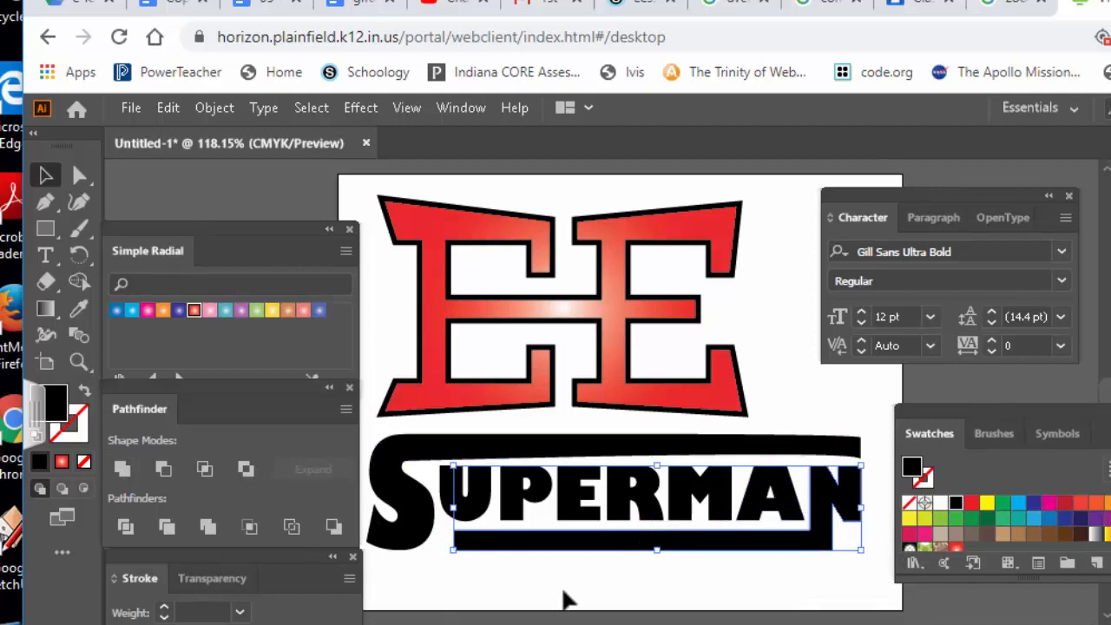
{"action": "left_click", "coordinate": [631, 587]}
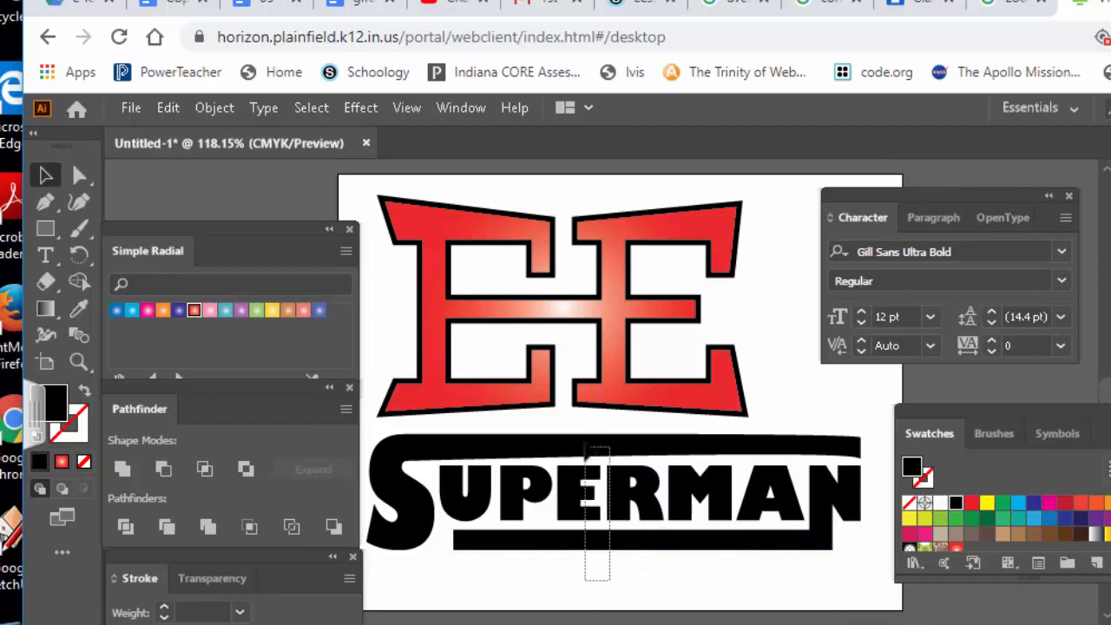
Fill all the SUPERMAN letters and their bars with white.
{"action": "left_click", "coordinate": [594, 453]}
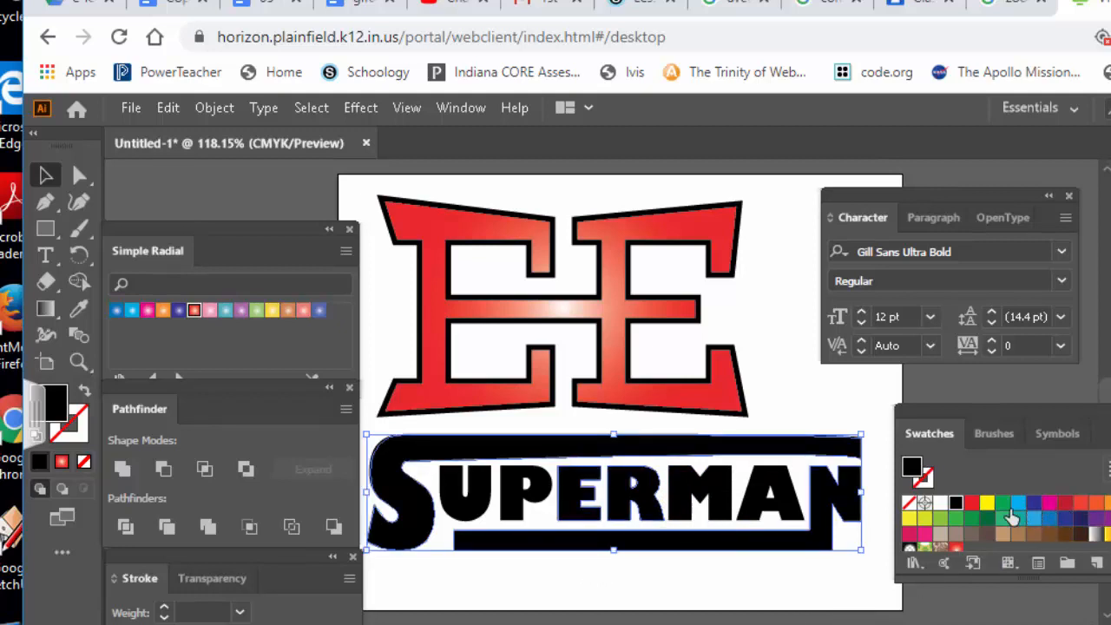
{"action": "left_click", "coordinate": [941, 507]}
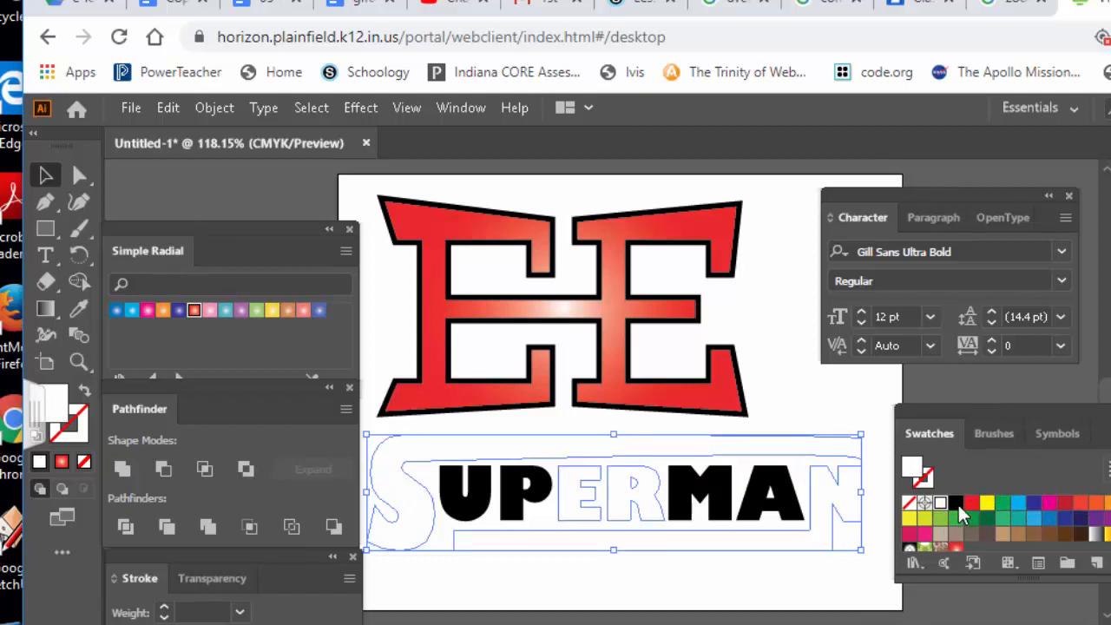
{"action": "left_click", "coordinate": [440, 591]}
{"action": "left_click_drag", "start_coordinate": [415, 591], "coordinate": [862, 469]}
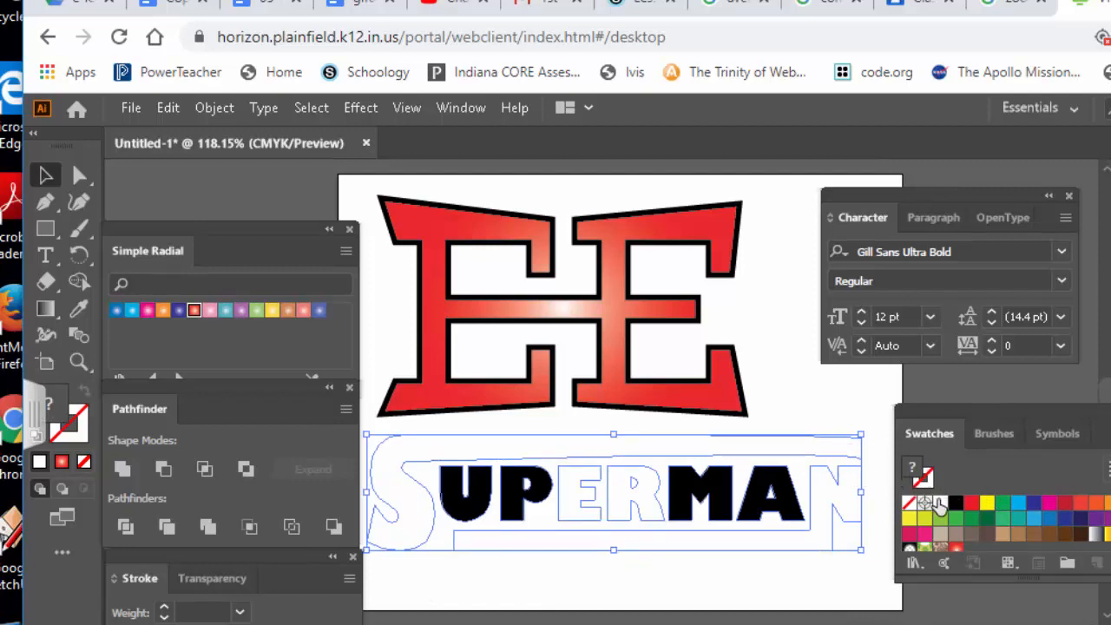
{"action": "left_click", "coordinate": [941, 507]}
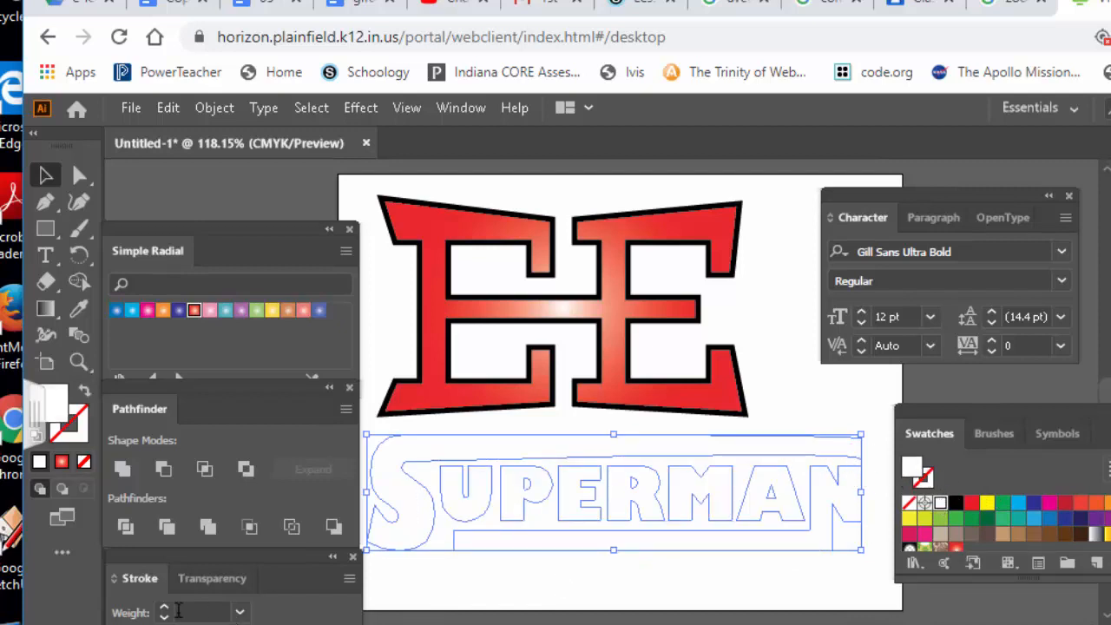
Give the selected SUPERMAN lettering a 7 pt black stroke and deselect it.
{"action": "left_click", "coordinate": [166, 609]}
{"action": "left_click", "coordinate": [166, 609]}
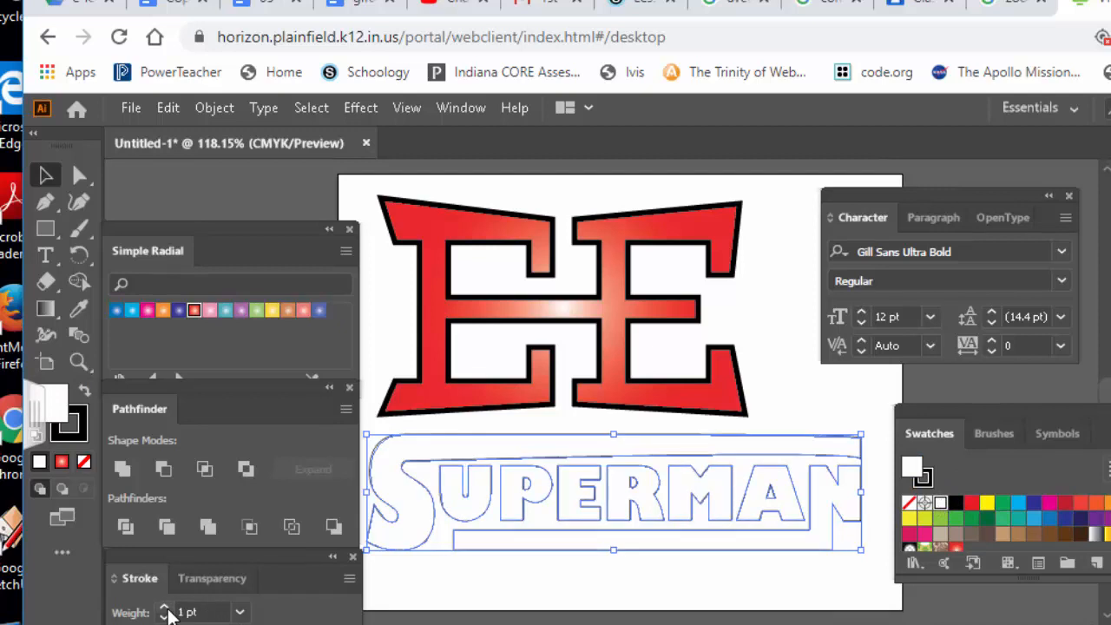
{"action": "left_click", "coordinate": [166, 609]}
{"action": "left_click", "coordinate": [165, 609]}
{"action": "left_click", "coordinate": [164, 608]}
{"action": "left_click", "coordinate": [603, 588]}
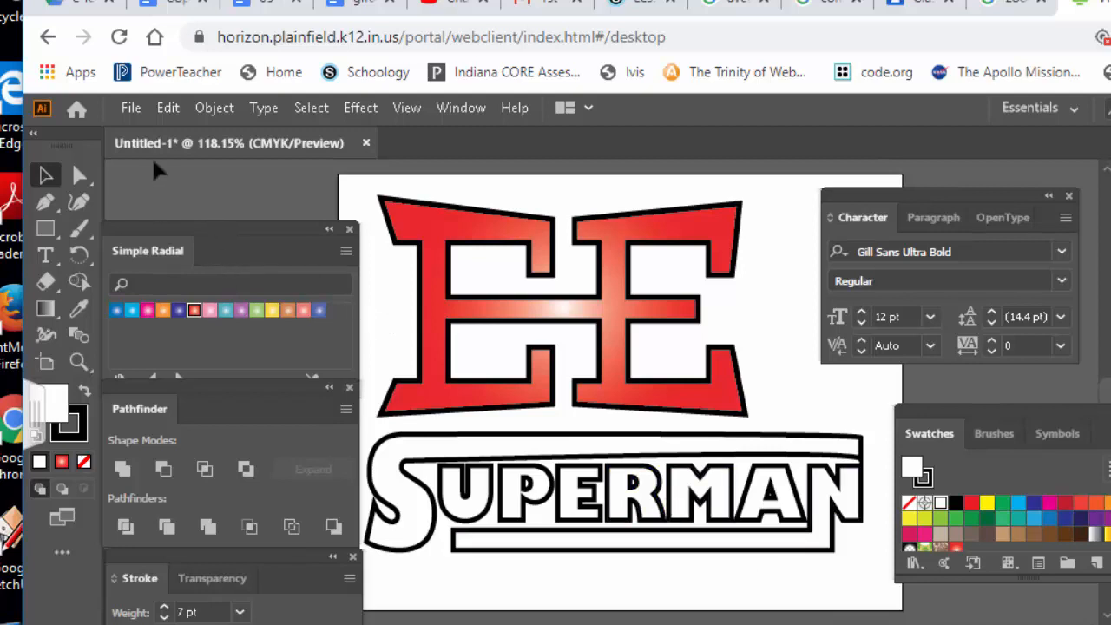
Start saving the document with Save As and widen the dialog to show the full folder path.
{"action": "left_click", "coordinate": [130, 107]}
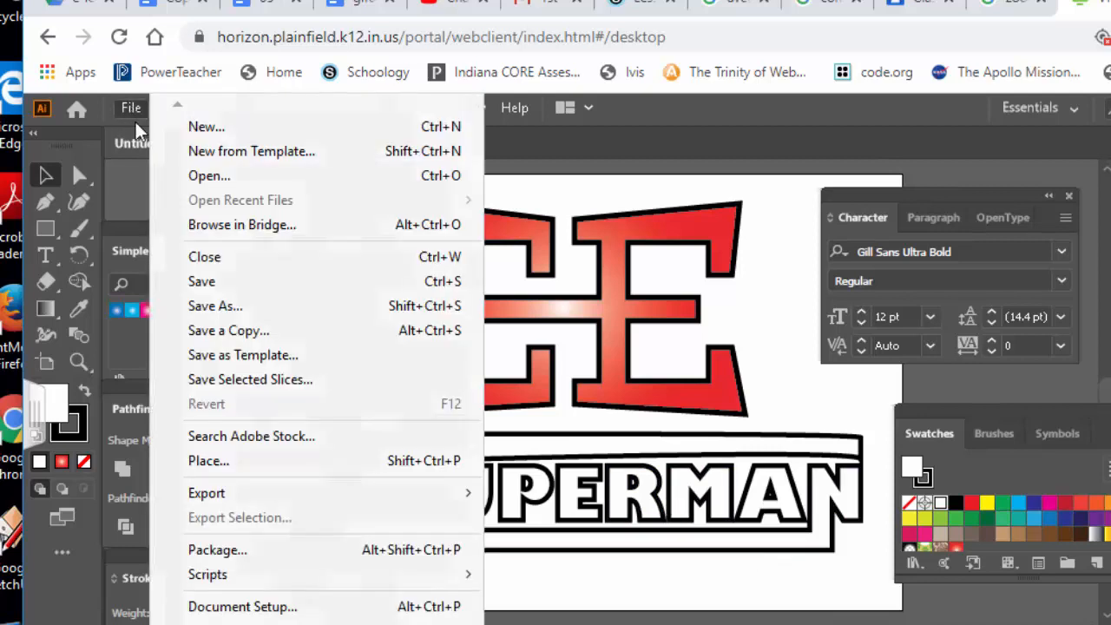
{"action": "left_click", "coordinate": [310, 309]}
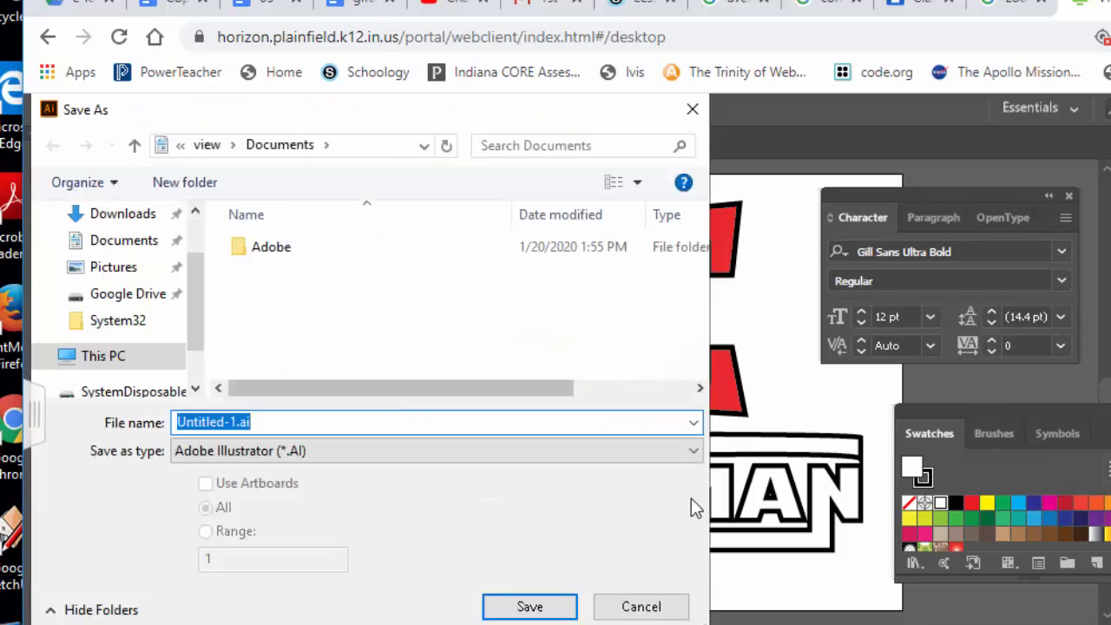
{"action": "left_click_drag", "start_coordinate": [695, 622], "coordinate": [1042, 621]}
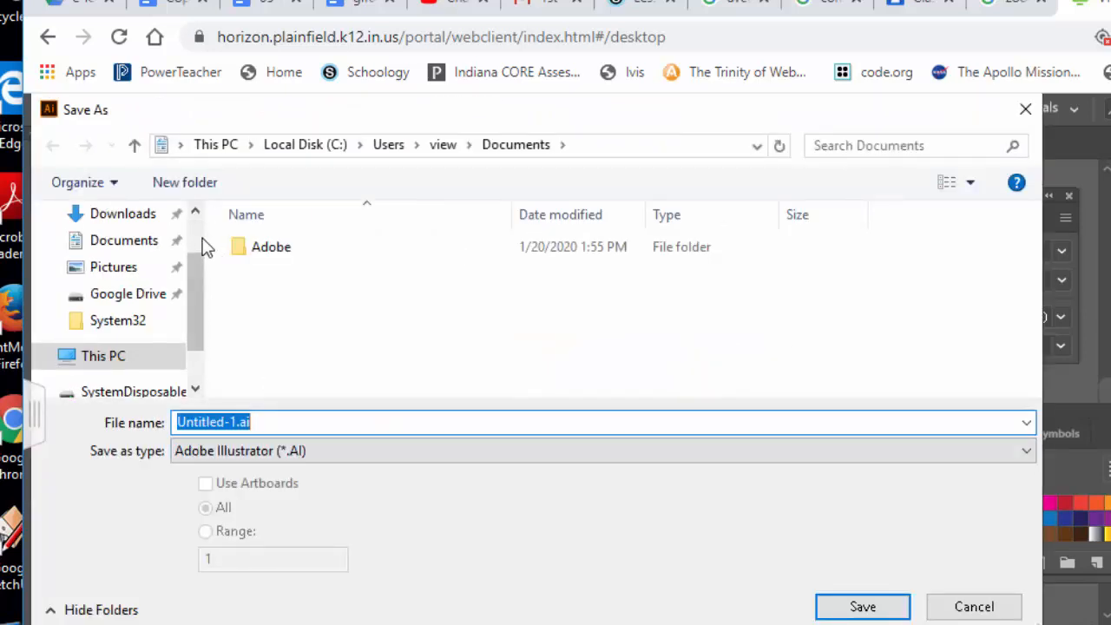
{"action": "left_click", "coordinate": [127, 302]}
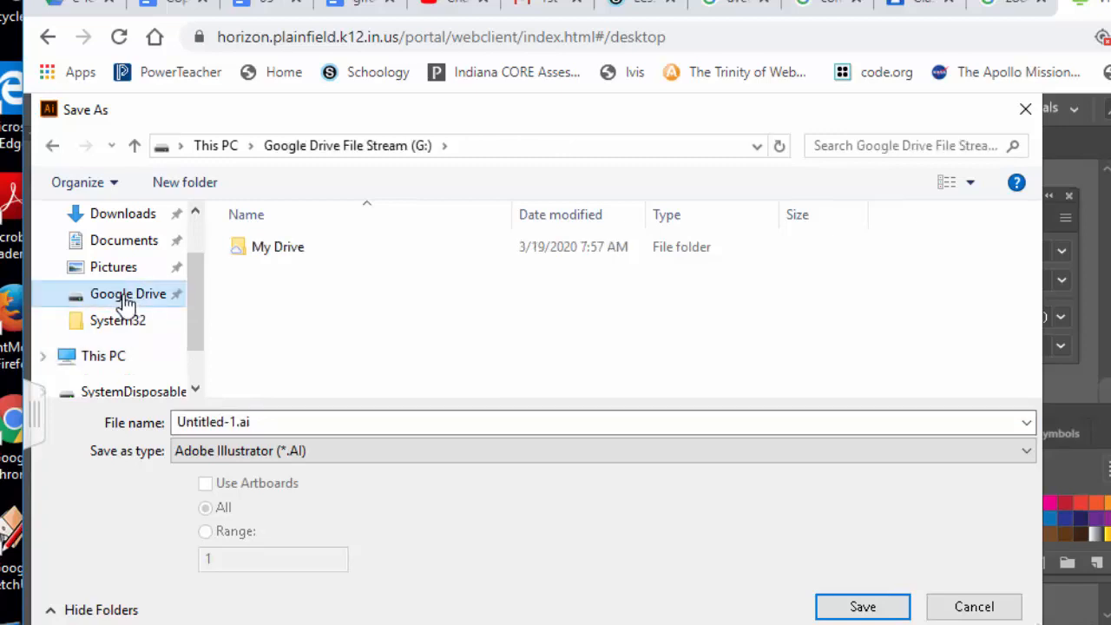
{"action": "double_click", "coordinate": [290, 252]}
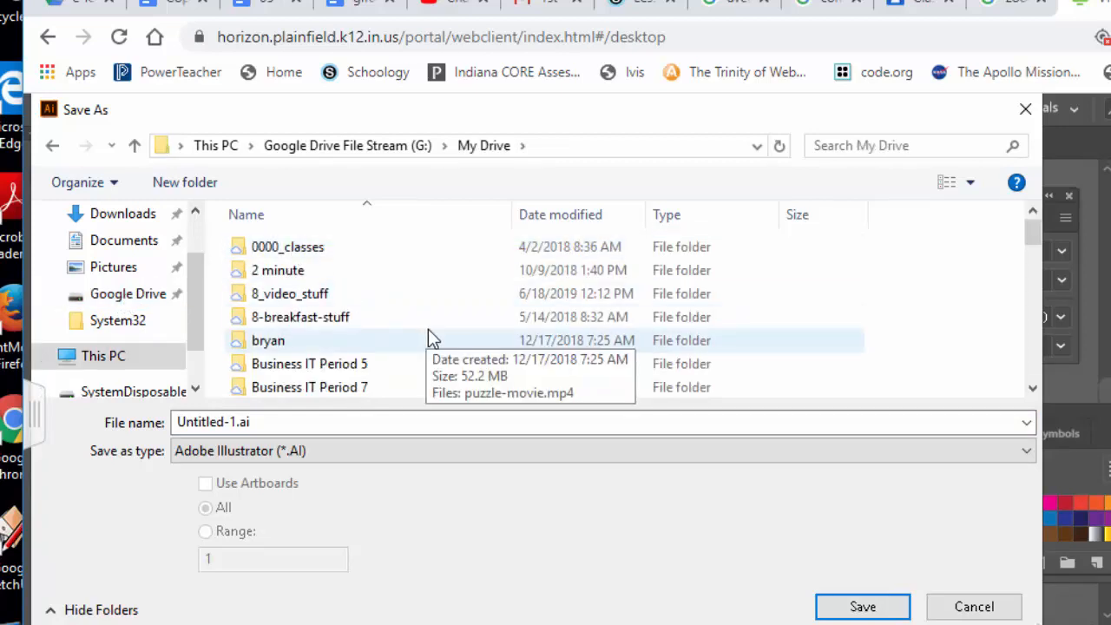
{"action": "scroll", "coordinate": [439, 330], "scroll_direction": "down", "scroll_amount": 1}
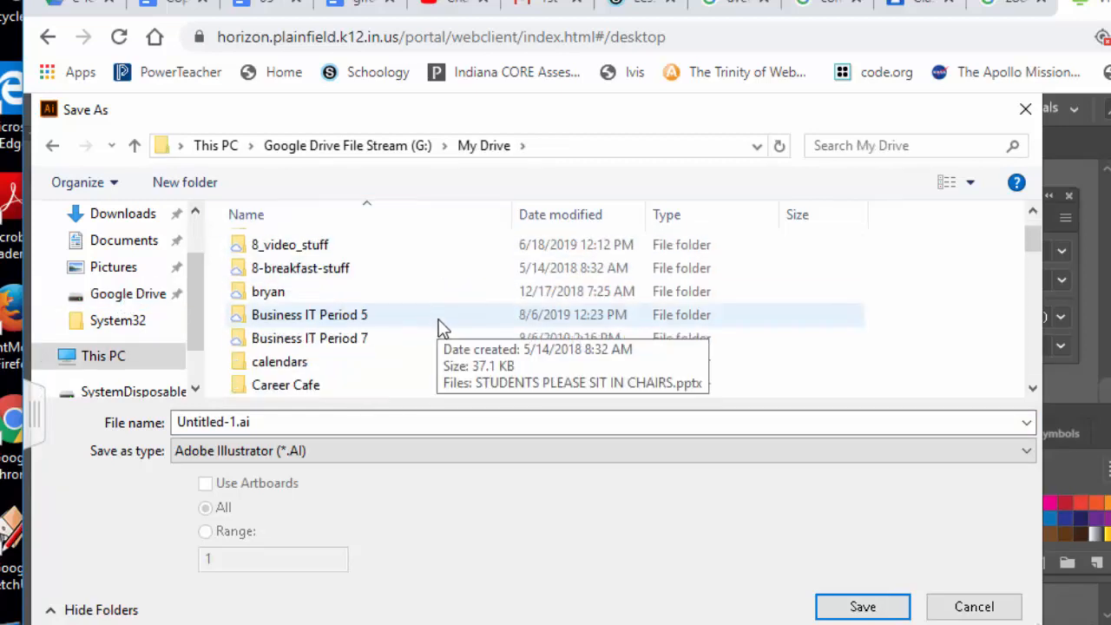
{"action": "scroll", "coordinate": [377, 339], "scroll_direction": "up", "scroll_amount": 1}
Save the document to the personal network drive (H:) as COMBINED LETTER in Adobe Illustrator format with the default Illustrator 2020 options.
{"action": "left_click", "coordinate": [98, 361]}
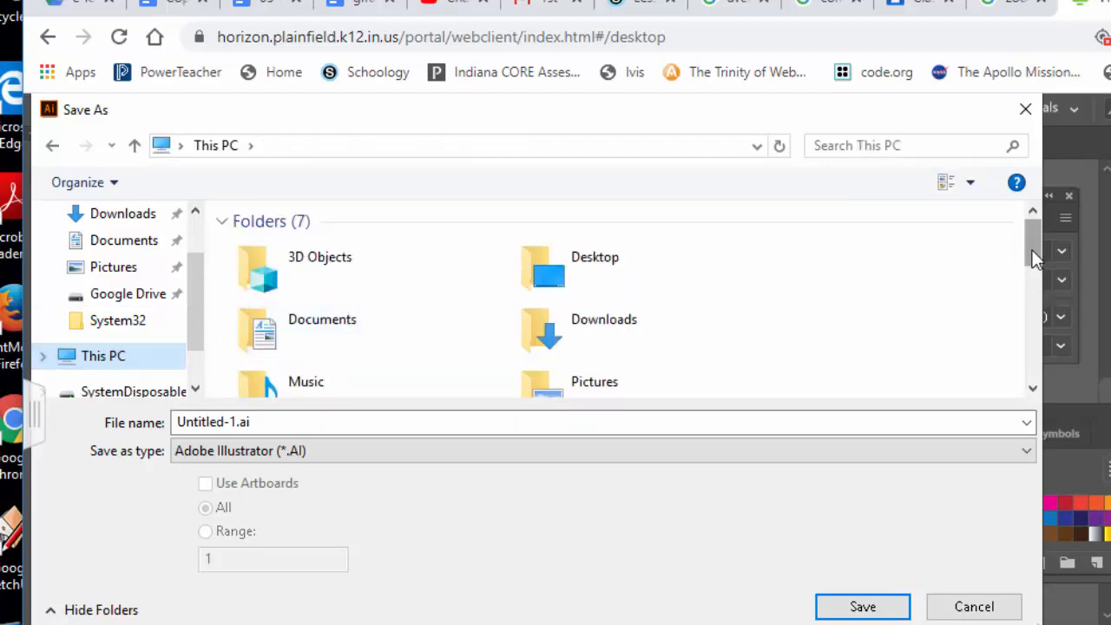
{"action": "left_click_drag", "start_coordinate": [1034, 258], "coordinate": [1038, 343]}
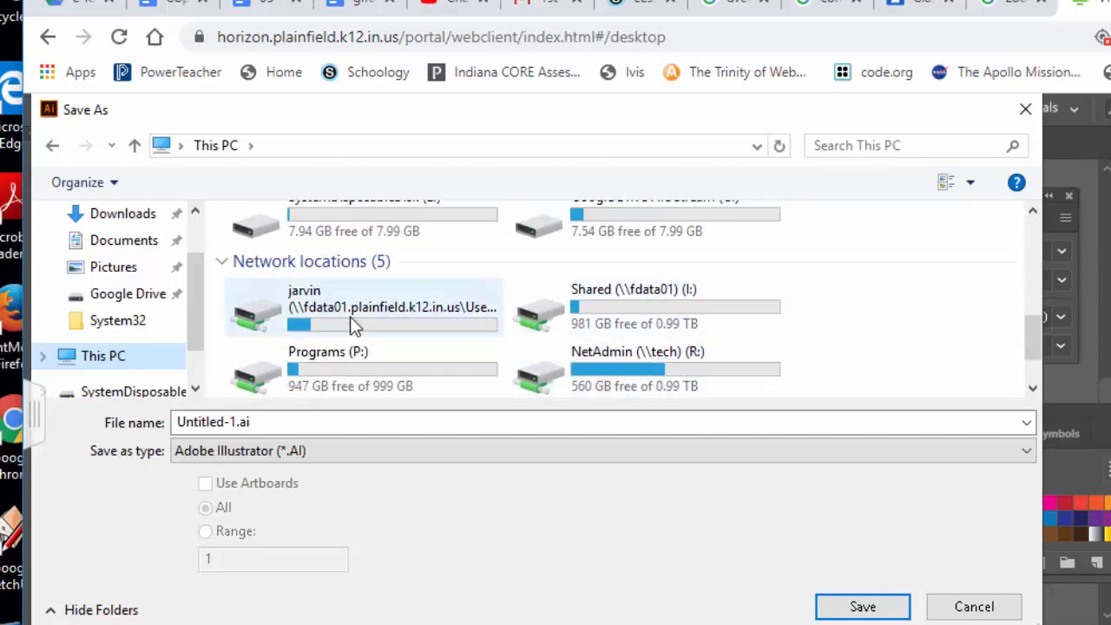
{"action": "double_click", "coordinate": [354, 325]}
{"action": "left_click", "coordinate": [367, 422]}
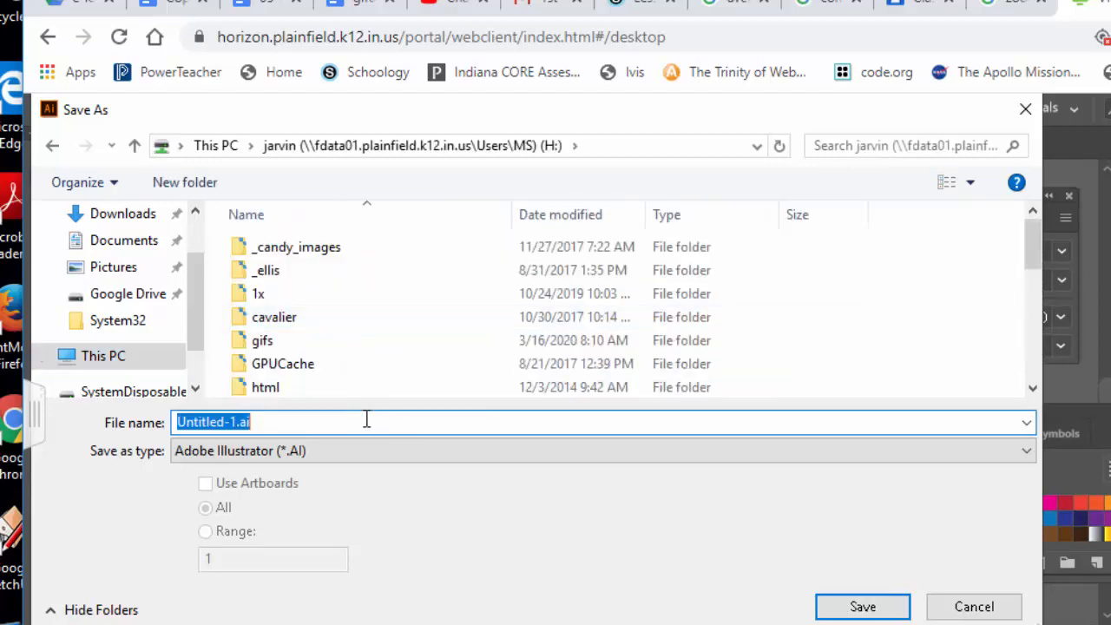
{"action": "type", "text": "COMBIN"}
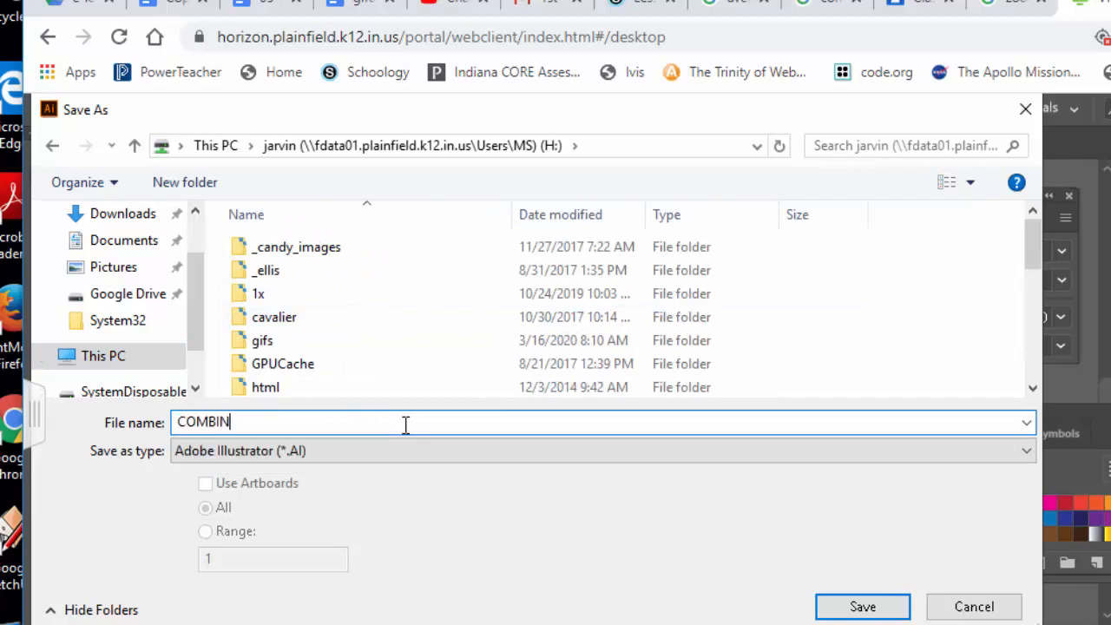
{"action": "type", "text": "ED LETTER"}
{"action": "key", "text": "Return"}
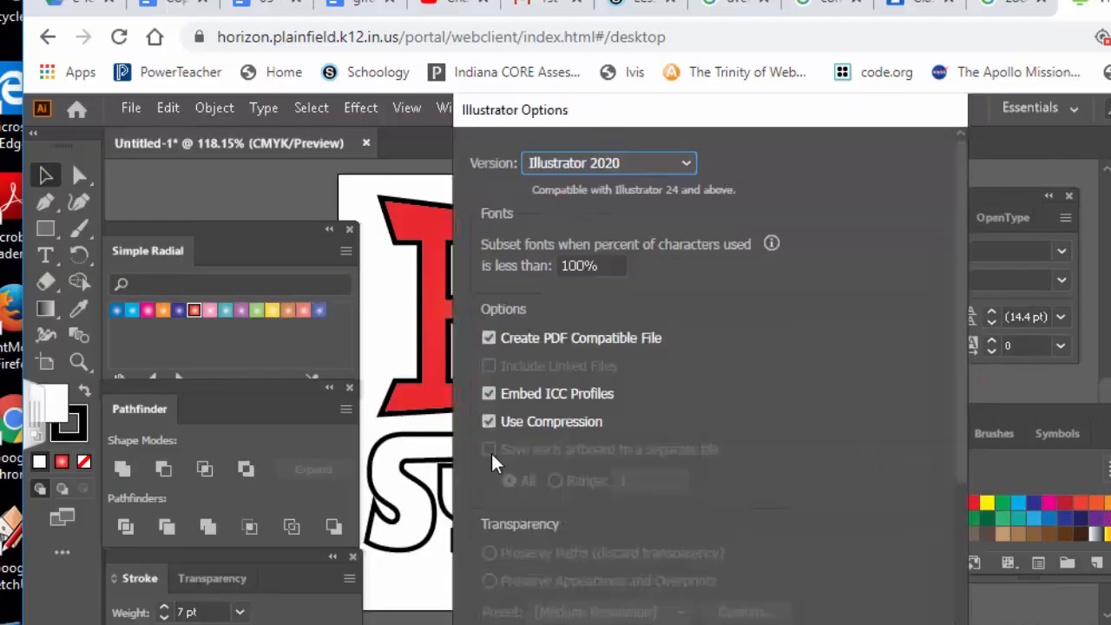
{"action": "key", "text": "Return"}
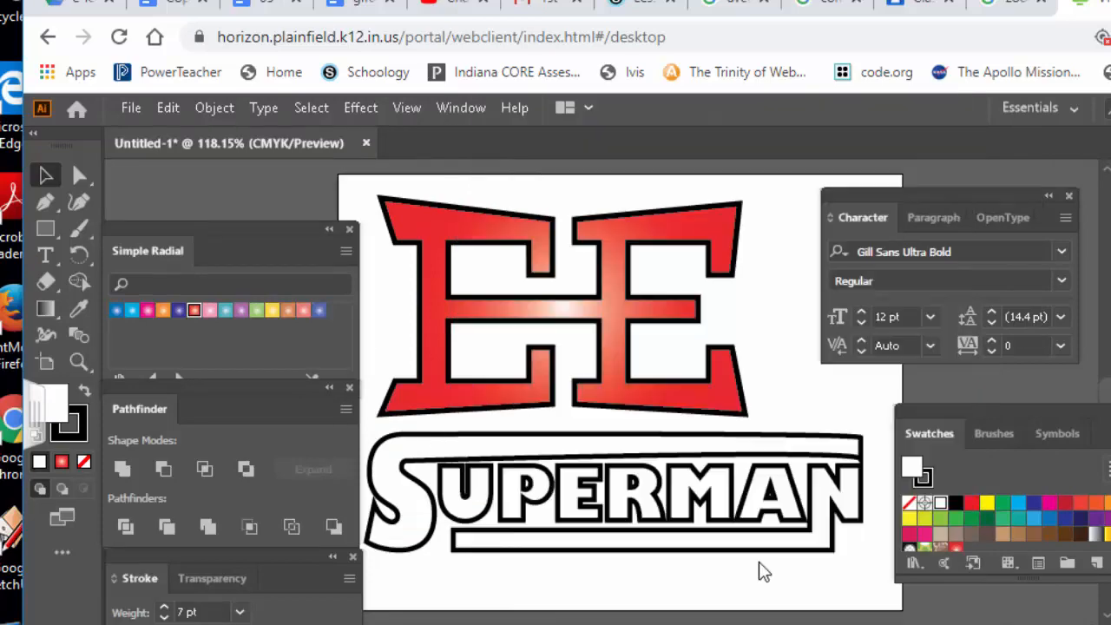
Close Illustrator, switch to Google Chrome and open the COMP GRAPH: 1(A), 3(A) course in Schoology.
{"action": "left_click", "coordinate": [920, 441]}
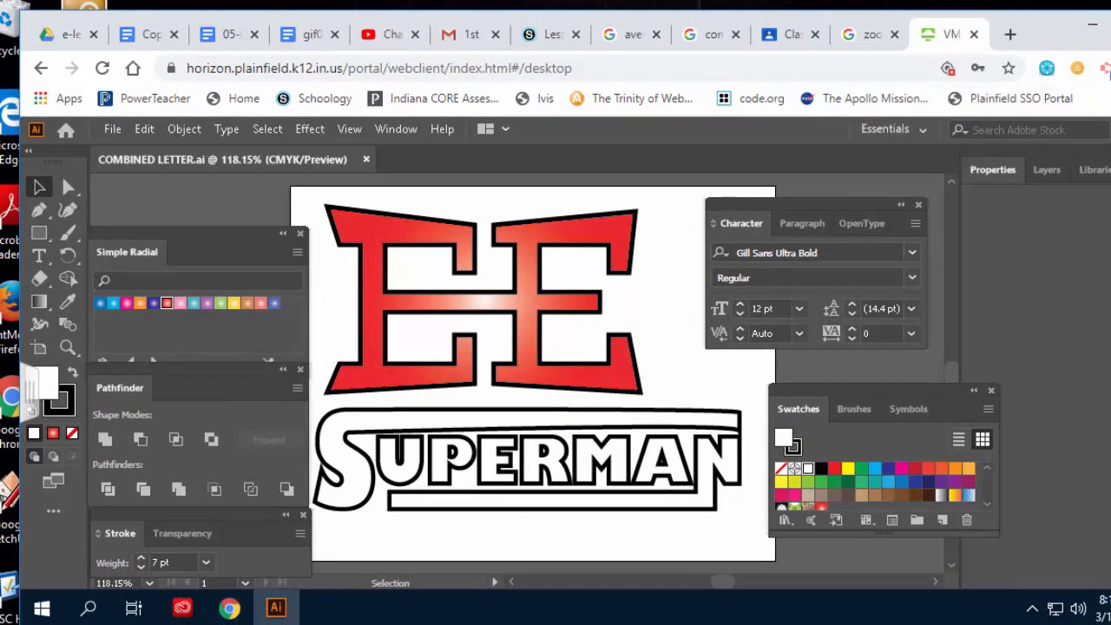
{"action": "left_click", "coordinate": [1077, 118]}
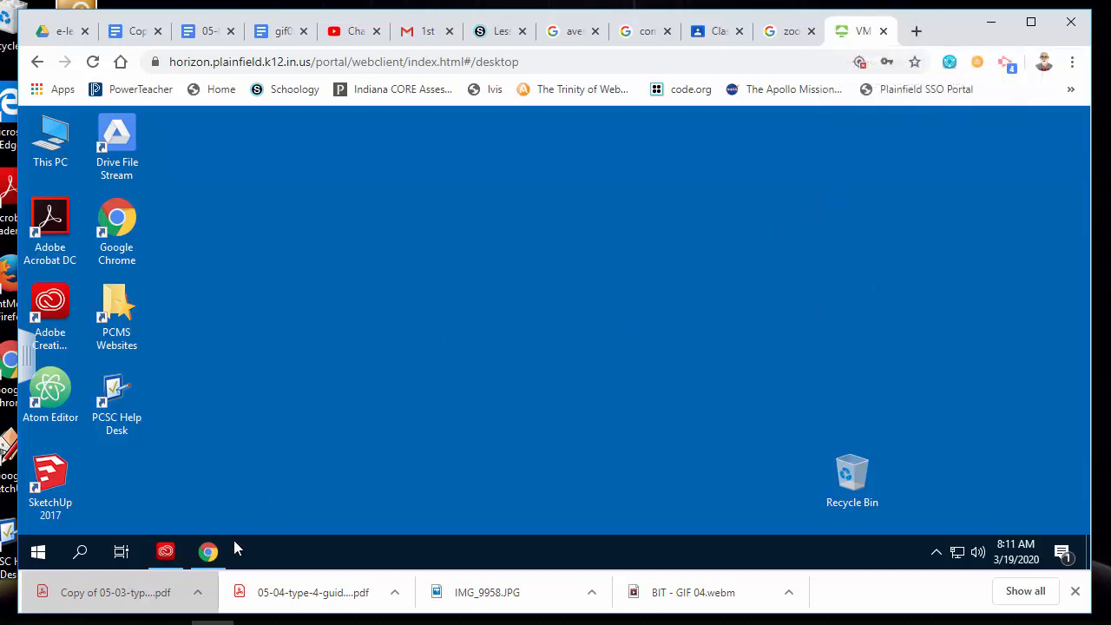
{"action": "left_click", "coordinate": [208, 551]}
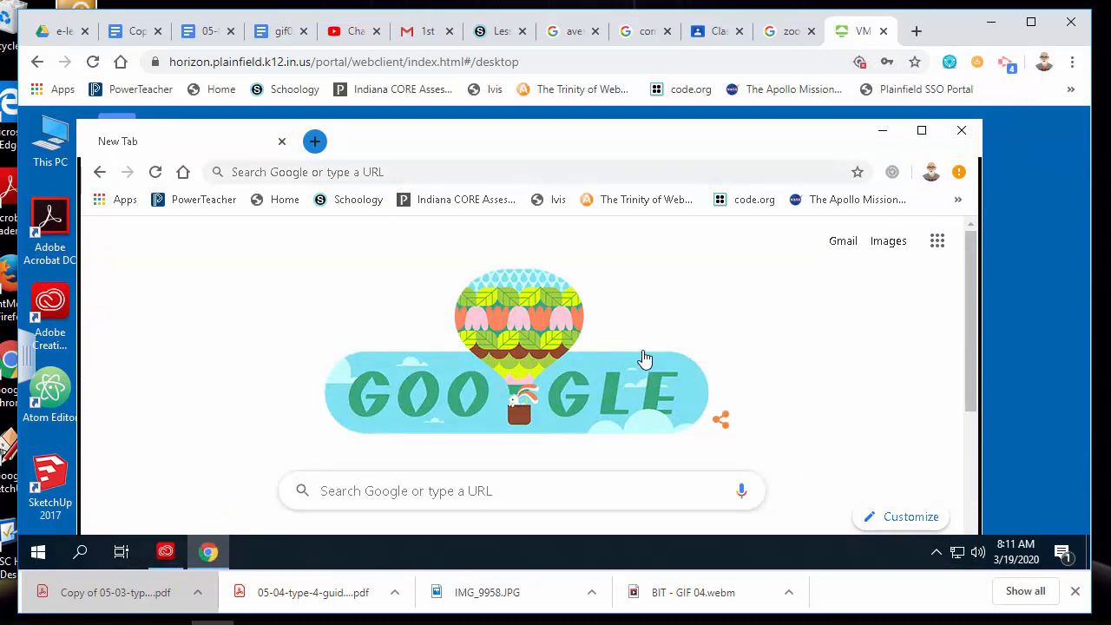
{"action": "left_click", "coordinate": [339, 203]}
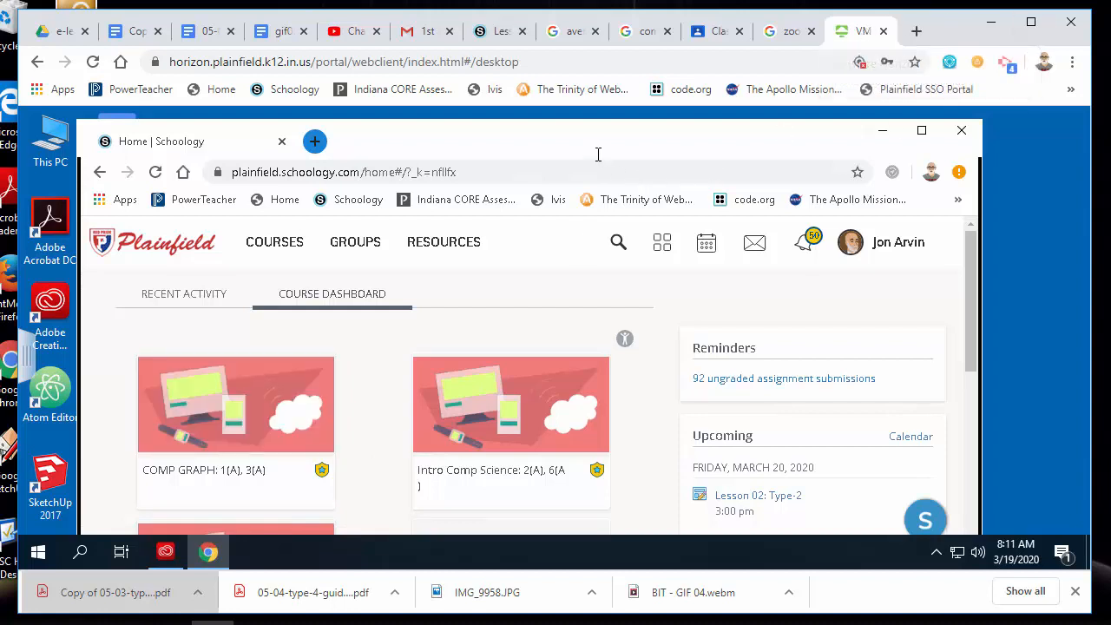
{"action": "left_click", "coordinate": [207, 419]}
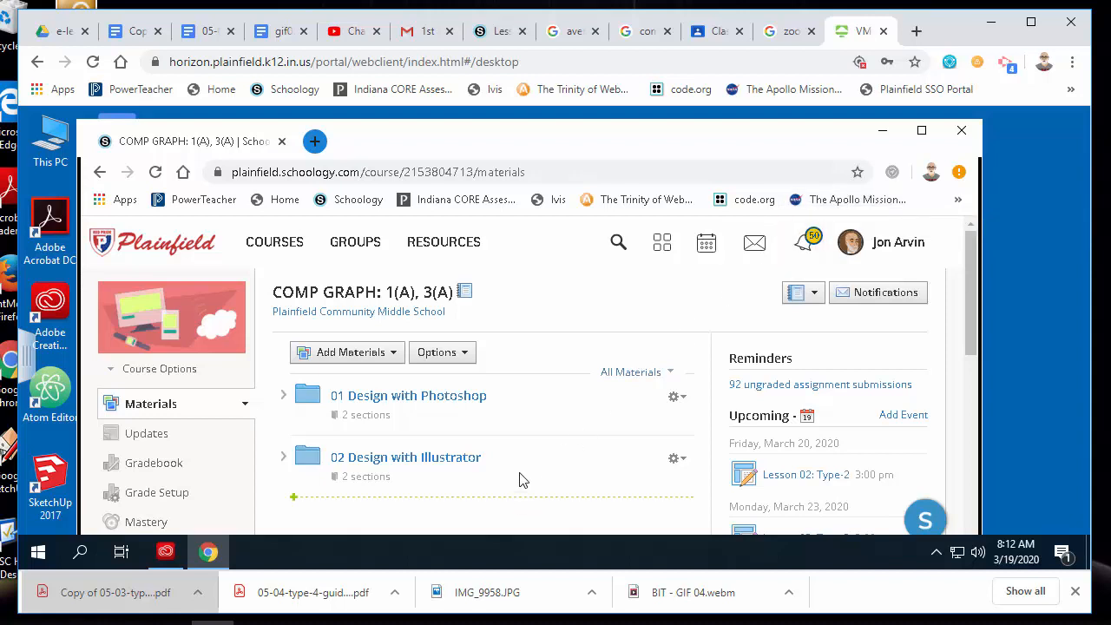
{"action": "mouse_move", "coordinate": [209, 553]}
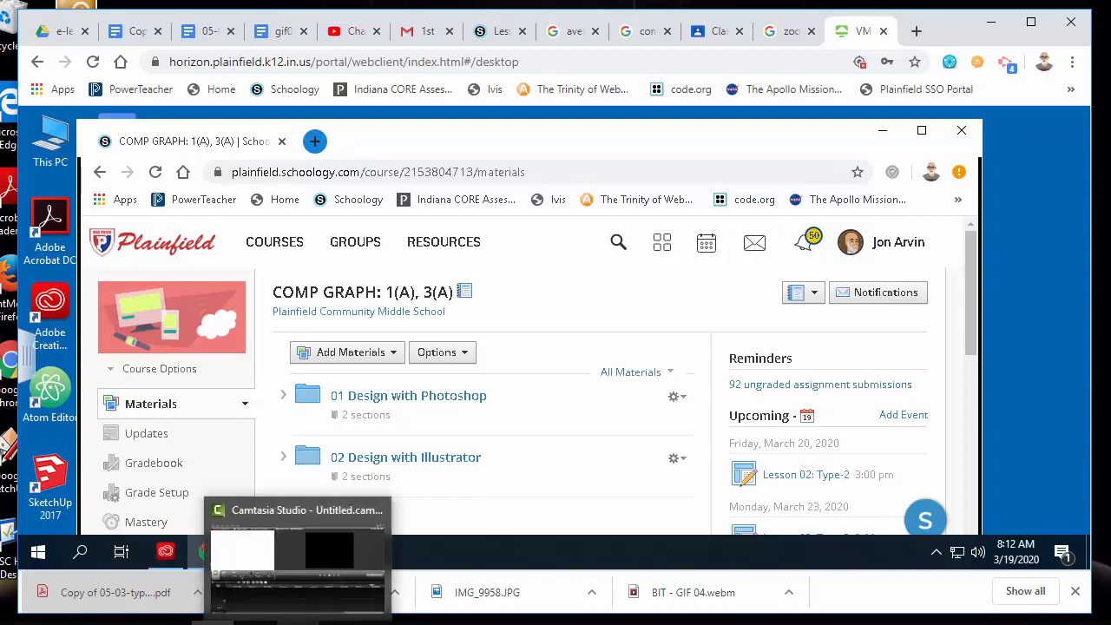